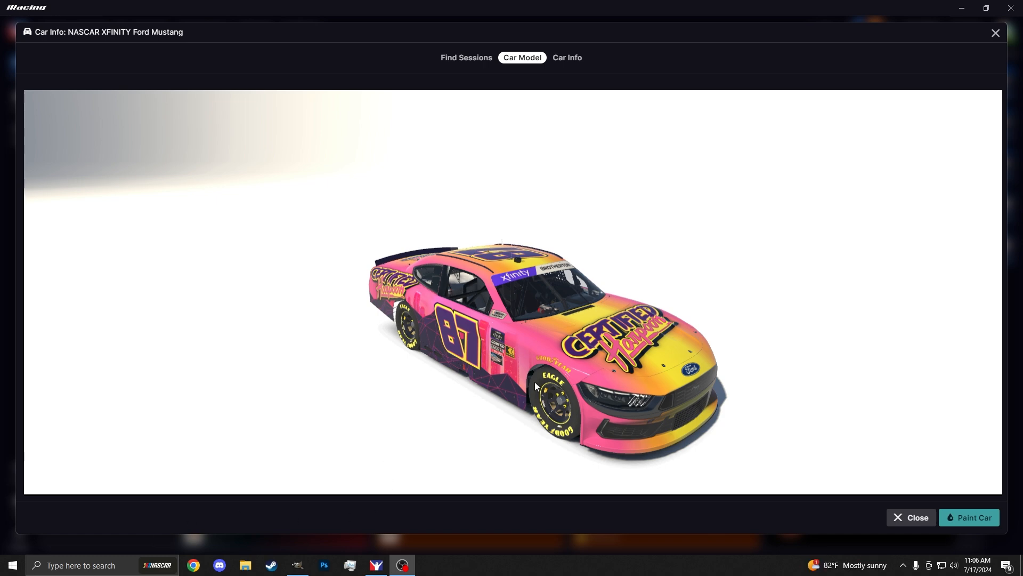
# - Examine the pink and yellow number 87 livery on the Ford Mustang model from the front and side
pyautogui.moveTo(418, 433); pyautogui.dragTo(470, 356)
pyautogui.scroll(3, 390, 323)
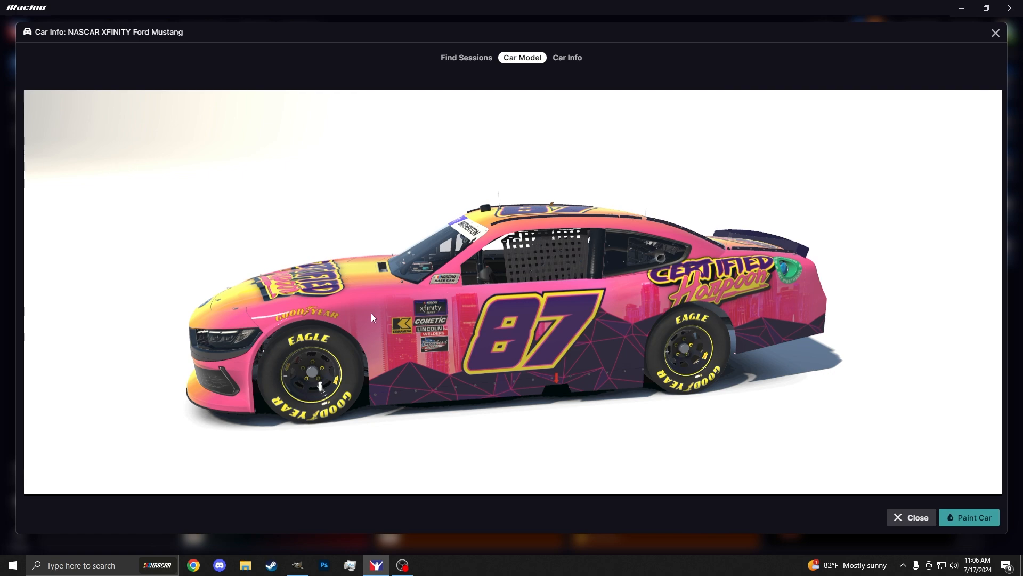
pyautogui.moveTo(371, 312); pyautogui.dragTo(495, 315)
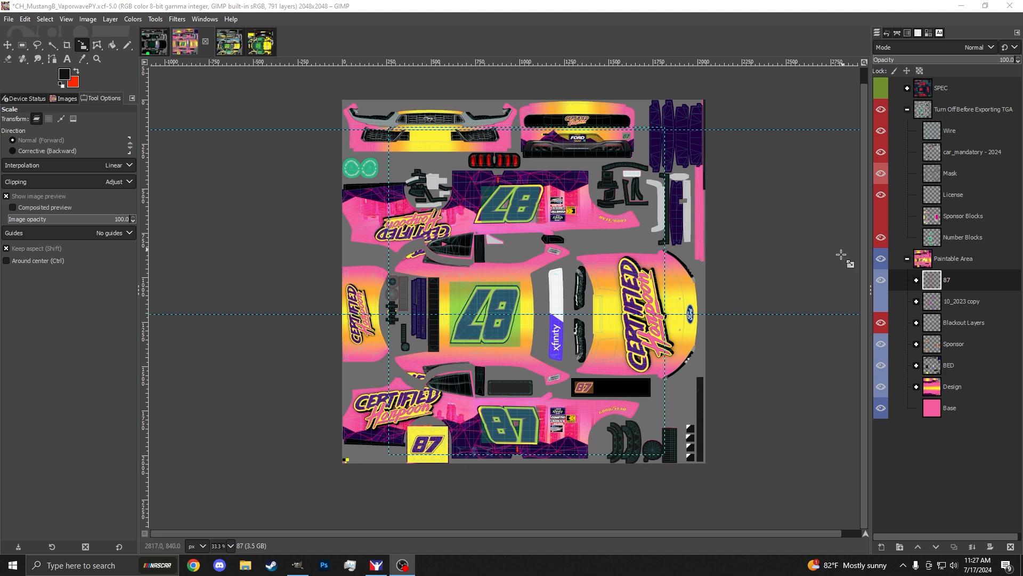
# - In GIMP, toggle the visibility of the Mustang template's Sponsor and Design groups to check what they contain
pyautogui.click(881, 344)
pyautogui.click(881, 344)
pyautogui.click(879, 389)
pyautogui.click(880, 389)
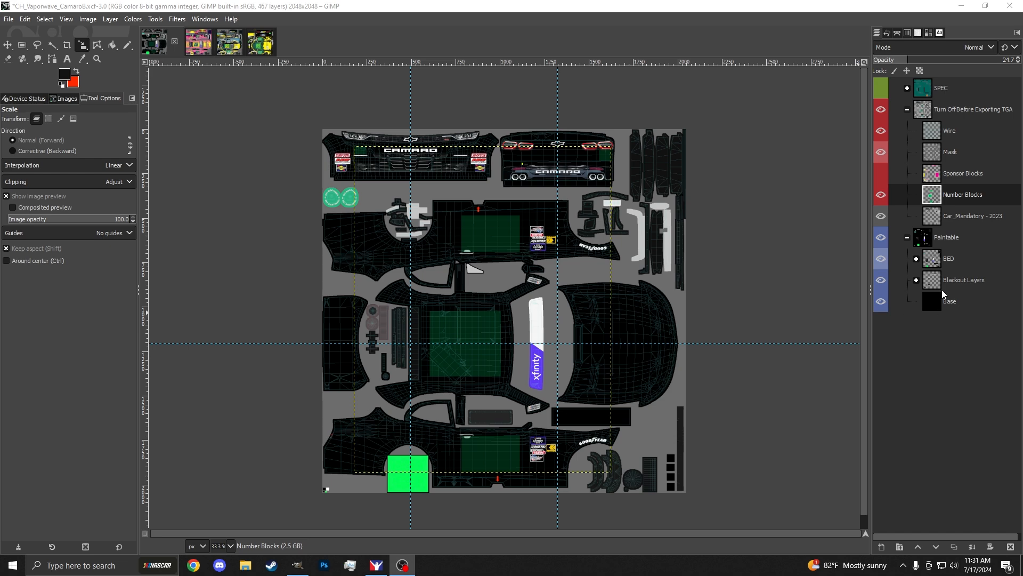
# - Switch from the Camaro template to the Mustang template and expand its BED layer group
pyautogui.click(950, 260)
pyautogui.click(191, 43)
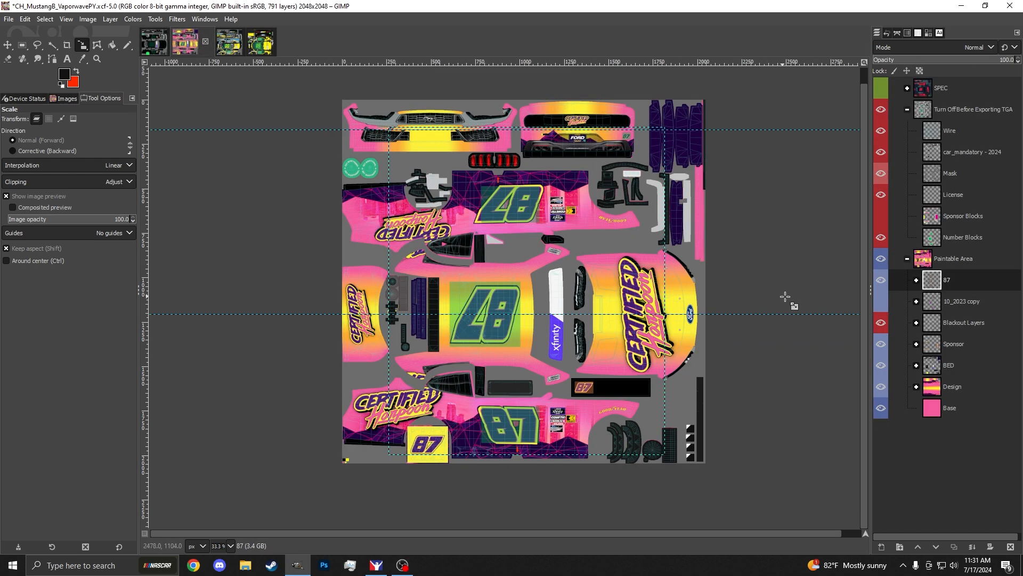
pyautogui.click(903, 366)
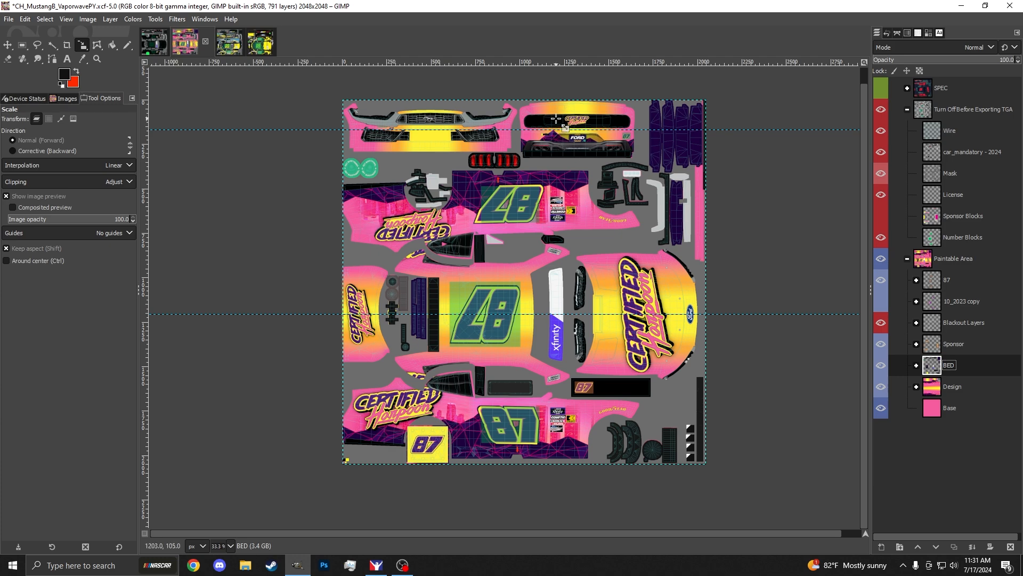
pyautogui.scroll(4, 566, 128)
pyautogui.scroll(1, 630, 105)
pyautogui.click(916, 365)
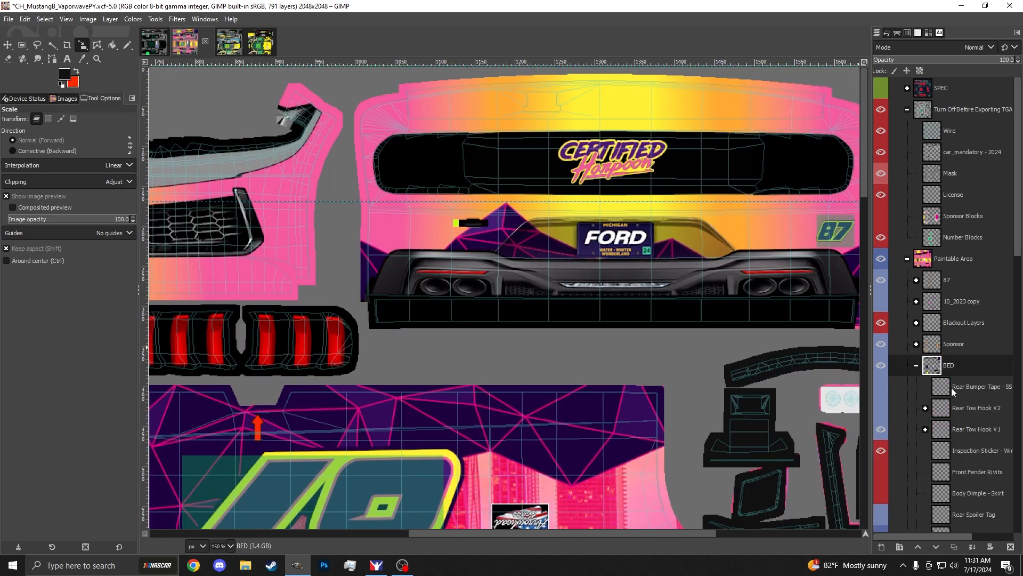
# - Inspect the Rear Bumper Tape, Rear Tow Hook V2 and windshield Inspection Sticker layers, previewing the bumper tape and hiding it again
pyautogui.click(961, 388)
pyautogui.click(879, 390)
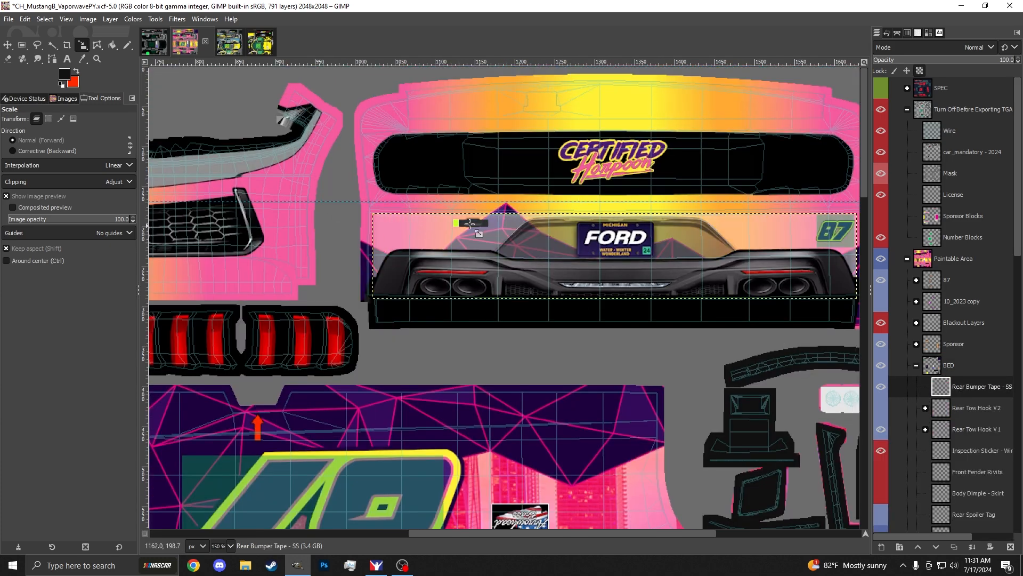
pyautogui.click(880, 390)
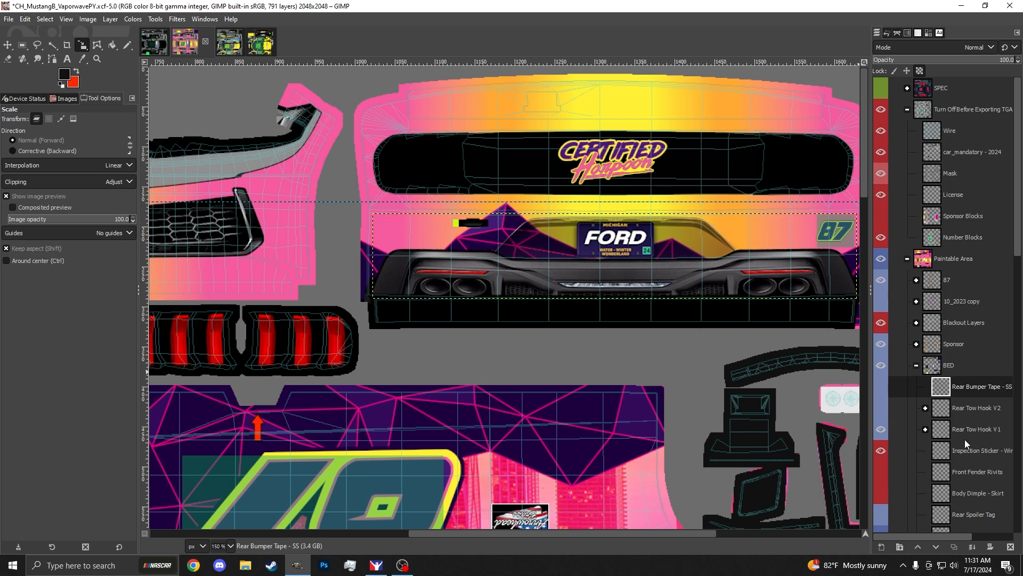
pyautogui.click(949, 410)
pyautogui.click(881, 427)
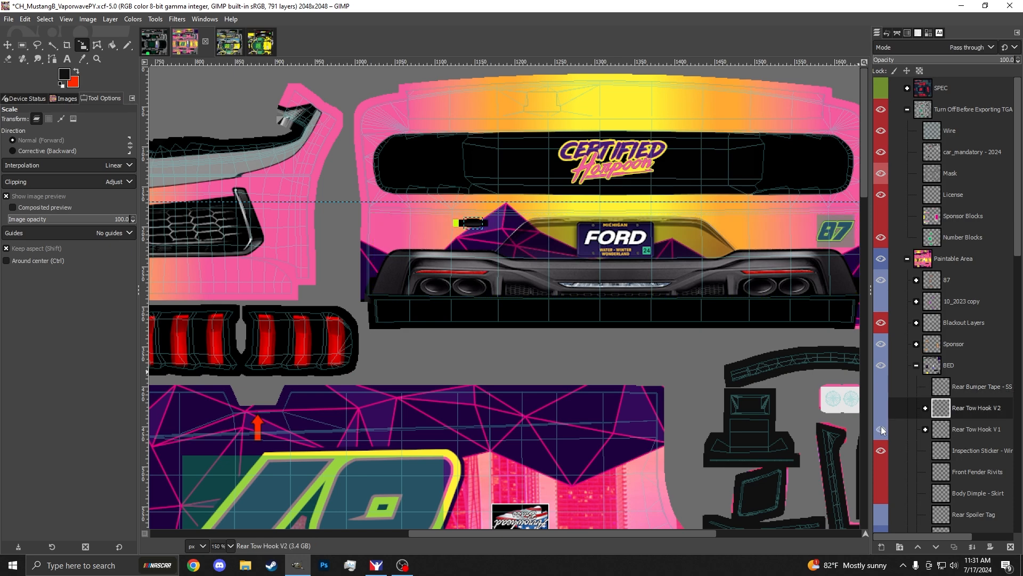
pyautogui.click(960, 452)
pyautogui.scroll(-3, 615, 335)
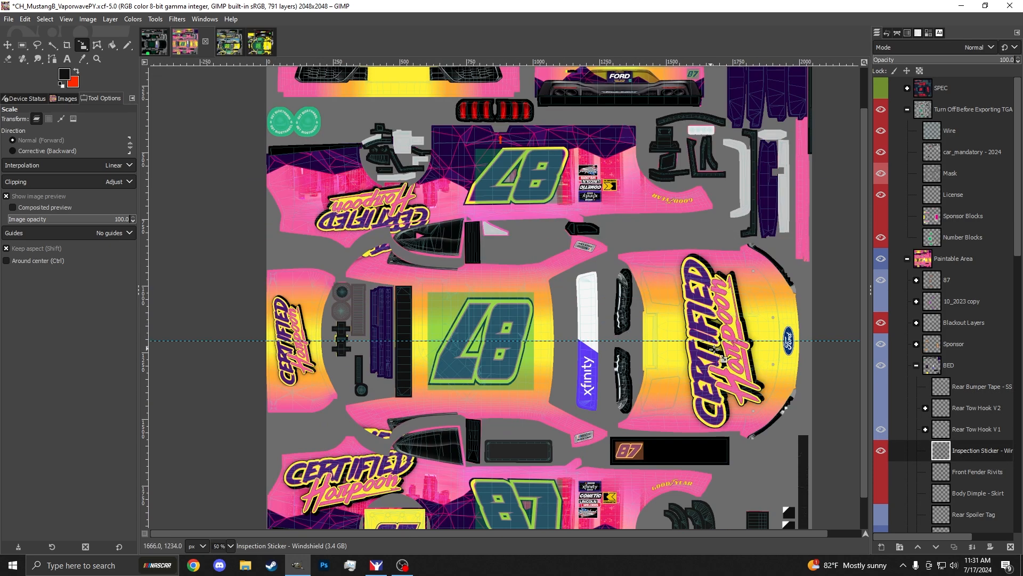
# - Inspect the Rear Spoiler Tag and Exhaust Cover layers in the BED group by toggling their visibility on the template
pyautogui.scroll(-1, 958, 471)
pyautogui.click(958, 469)
pyautogui.click(881, 488)
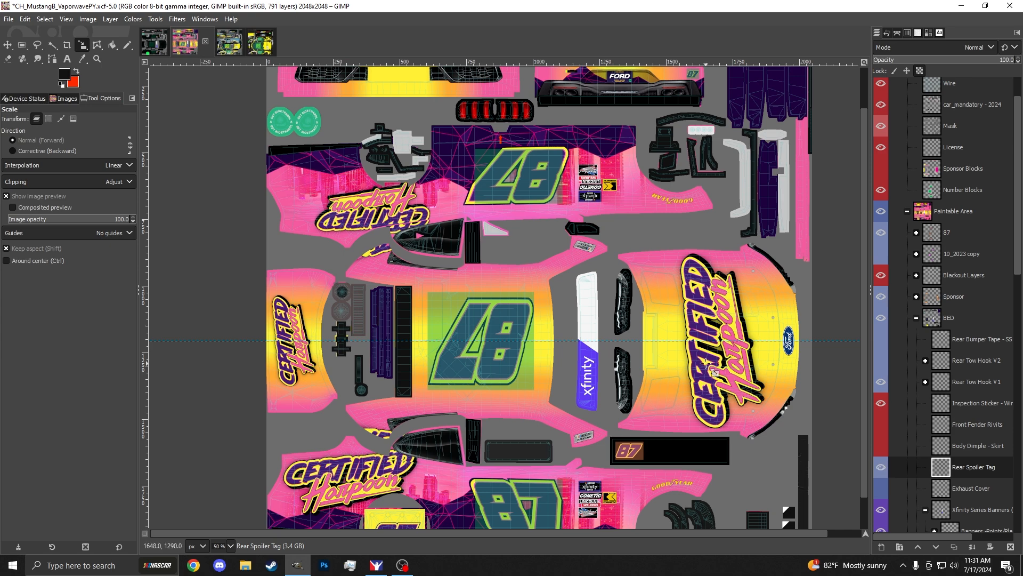
pyautogui.scroll(1, 465, 444)
pyautogui.scroll(-2, 464, 444)
pyautogui.scroll(5, 465, 444)
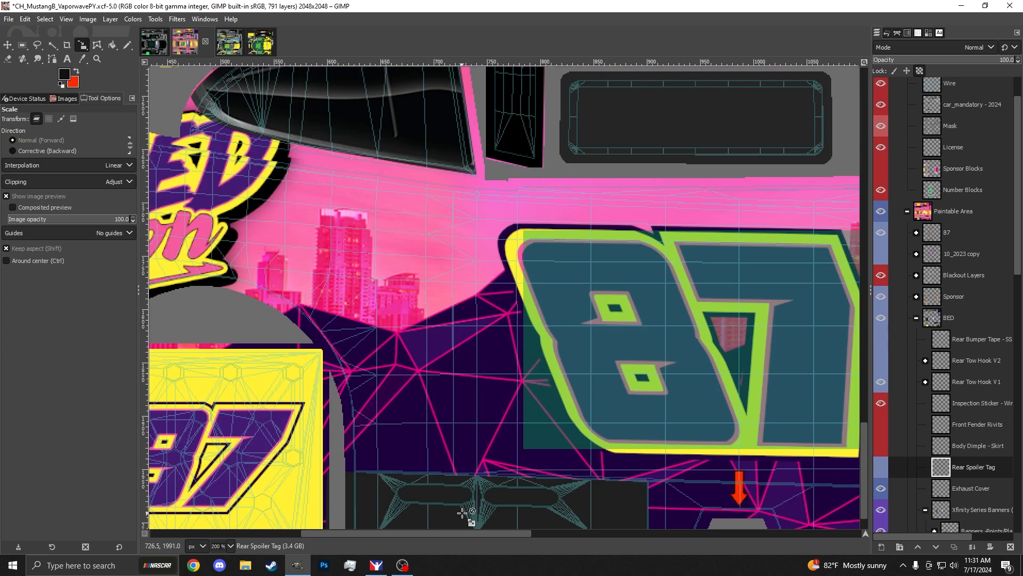
pyautogui.click(881, 488)
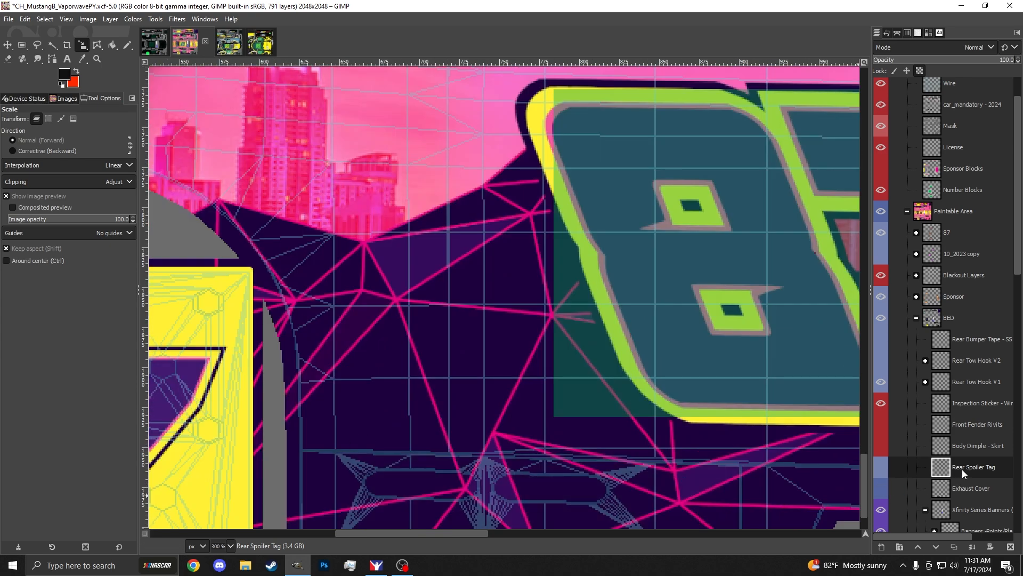
# - Look through the rest of the BED group's layers, from the Xfinity Series banners to the Tape and Contigs groups
pyautogui.scroll(-4, 462, 444)
pyautogui.scroll(-3, 911, 427)
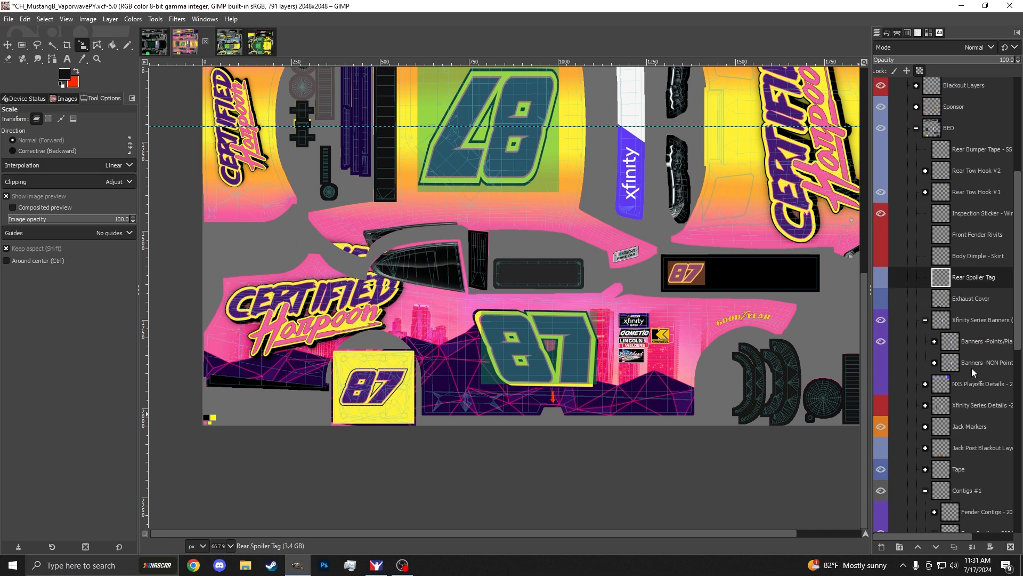
pyautogui.scroll(-3, 970, 368)
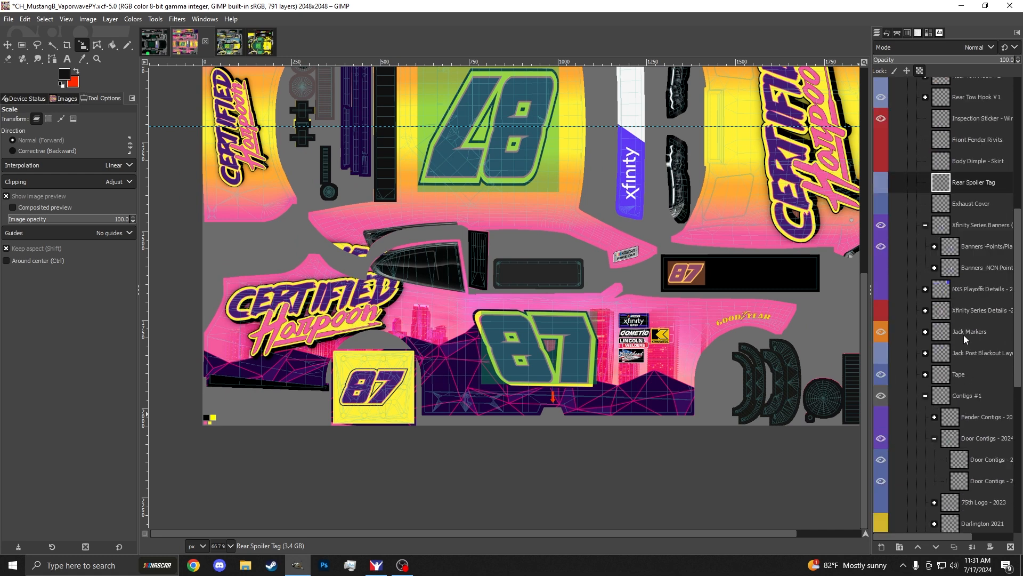
pyautogui.click(962, 378)
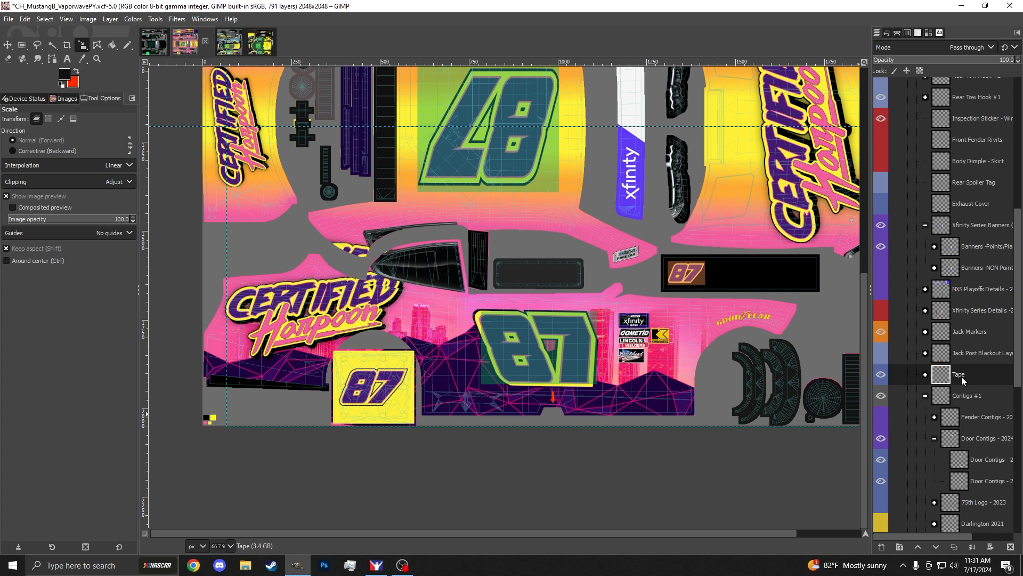
pyautogui.press('-')
pyautogui.press('-')
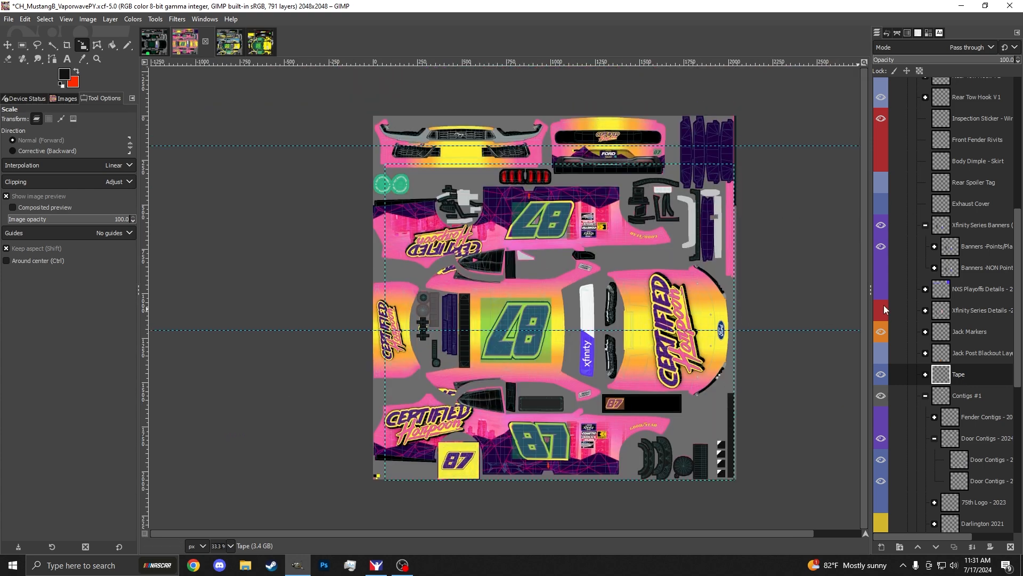
# - Collapse the BED group and select the Paintable Area group in the Mustang template
pyautogui.scroll(10, 949, 296)
pyautogui.click(916, 366)
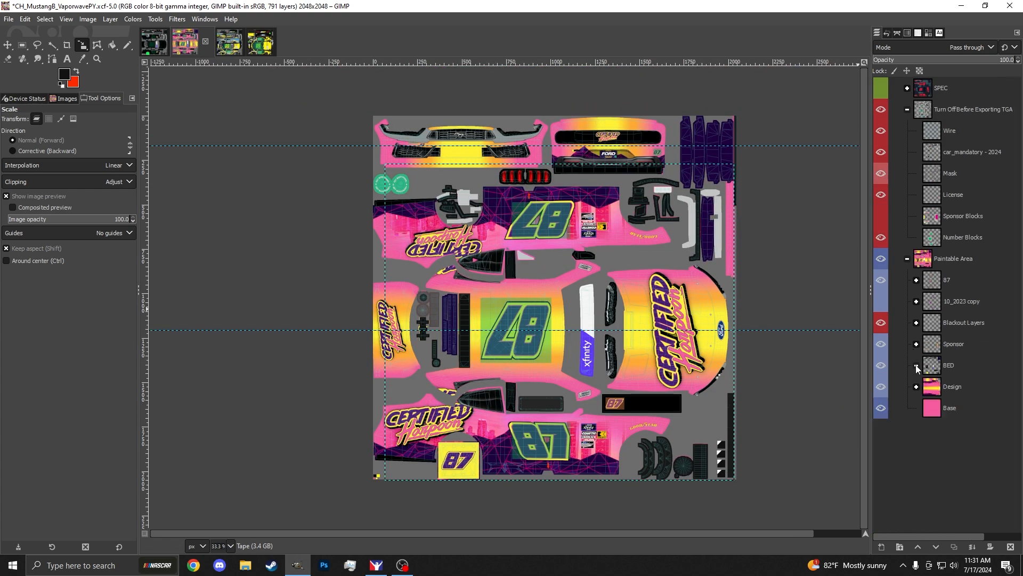
pyautogui.click(964, 365)
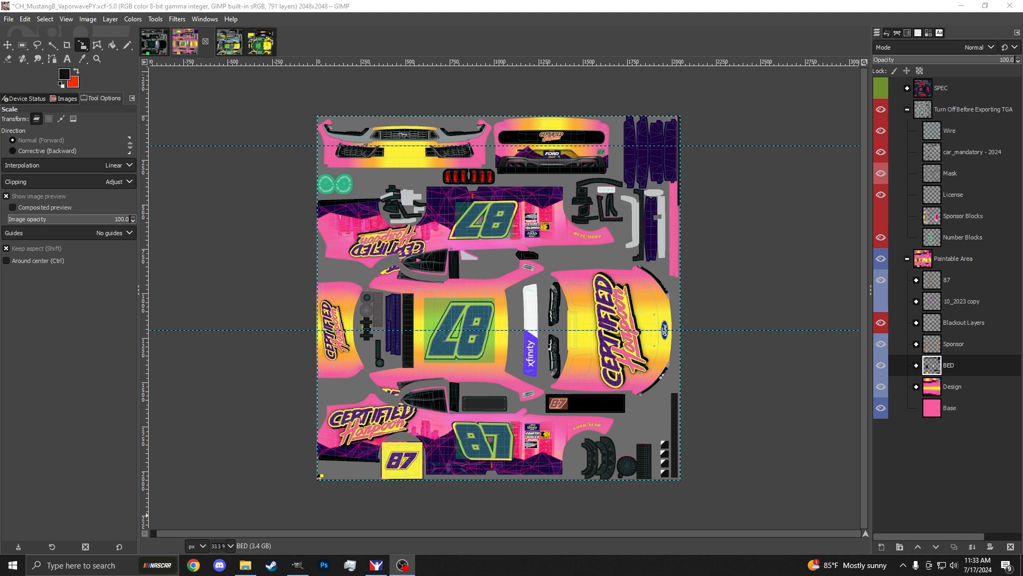
pyautogui.click(955, 257)
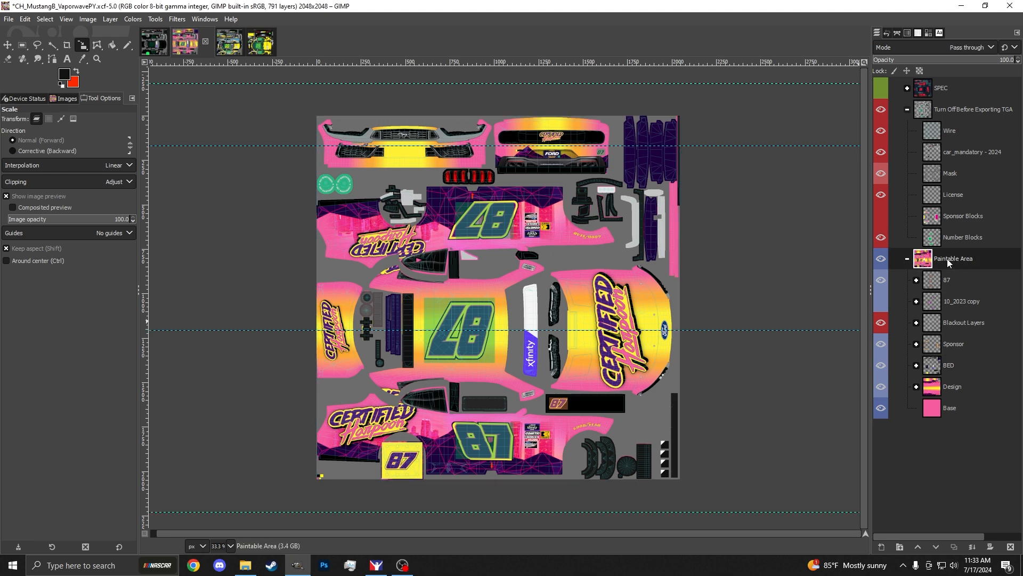
pyautogui.rightClick(947, 258)
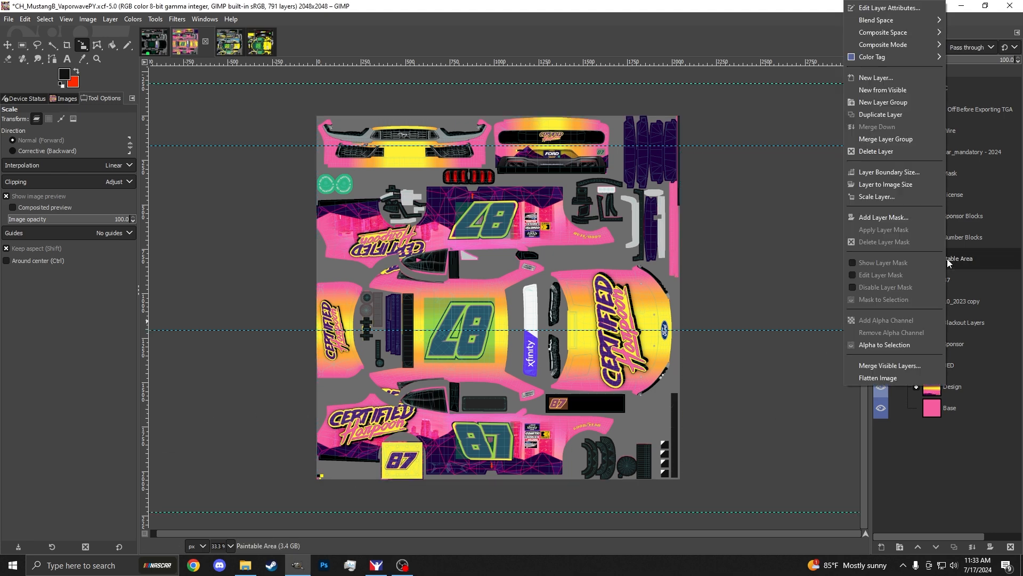
pyautogui.click(901, 102)
pyautogui.hotkey('ctrl', 'z')
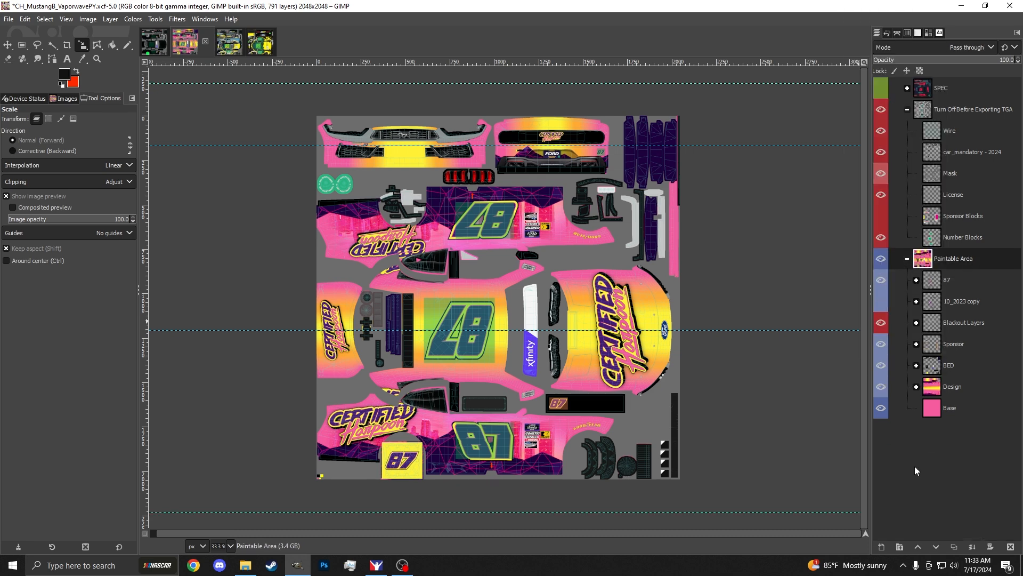
# - Create a layer group inside Paintable Area and name it Transfer
pyautogui.click(900, 547)
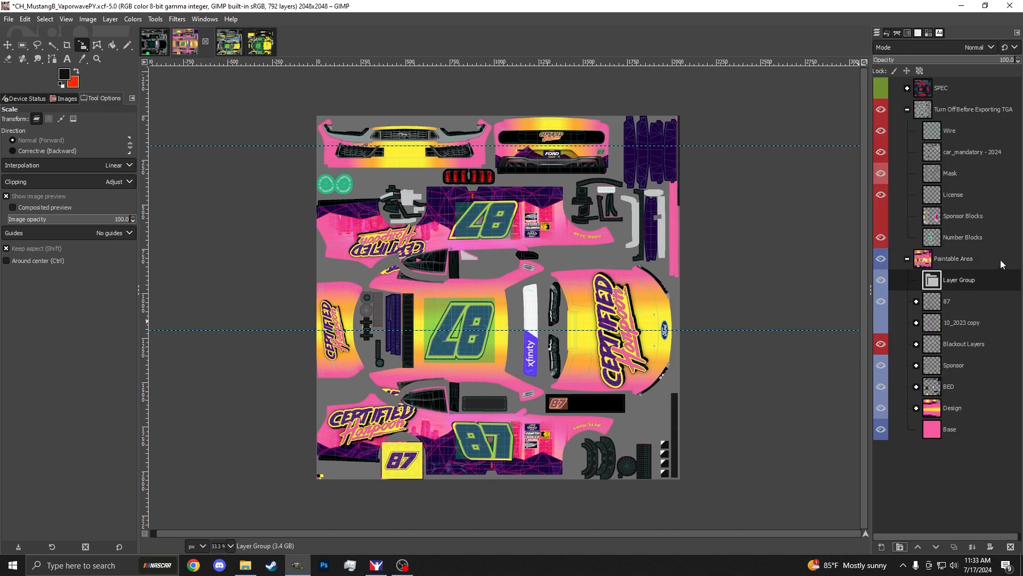
pyautogui.doubleClick(966, 283)
pyautogui.write('Transfer')
pyautogui.press('Return')
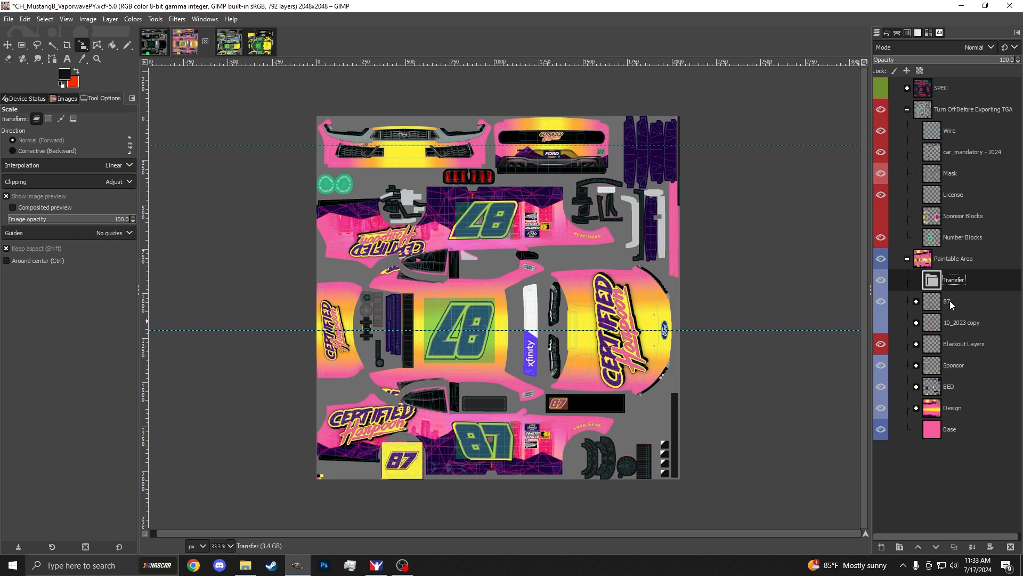
# - Move the 87, Sponsor, Design and Base layers into the Transfer group, keeping that order, and select the group
pyautogui.moveTo(949, 300); pyautogui.dragTo(954, 280)
pyautogui.moveTo(954, 365); pyautogui.dragTo(959, 323)
pyautogui.moveTo(954, 409); pyautogui.dragTo(962, 332)
pyautogui.moveTo(950, 429); pyautogui.dragTo(958, 368)
pyautogui.click(954, 282)
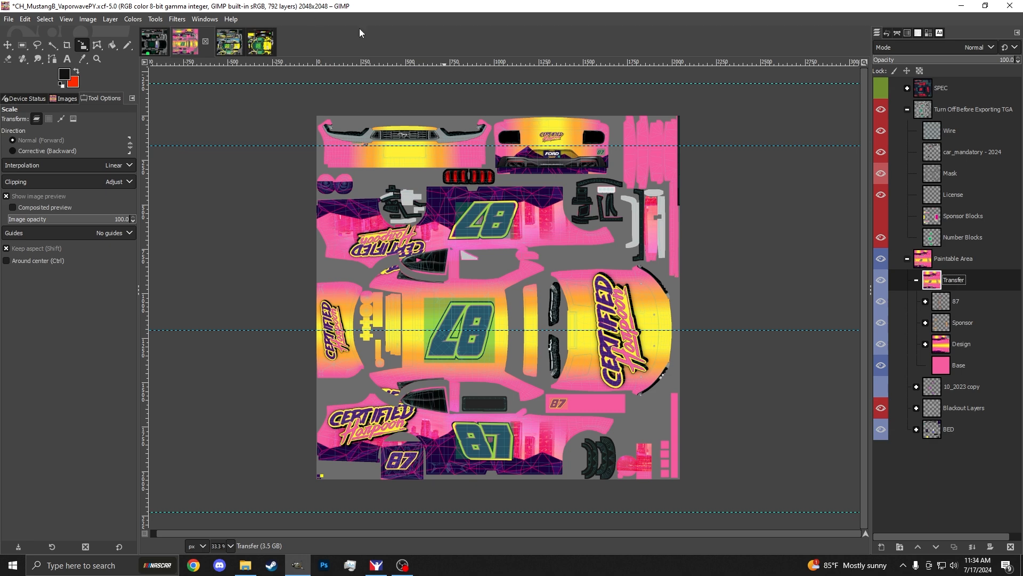
# - Check the 87 group's dimensions with the Scale tool, leaving its size as it is
pyautogui.click(954, 300)
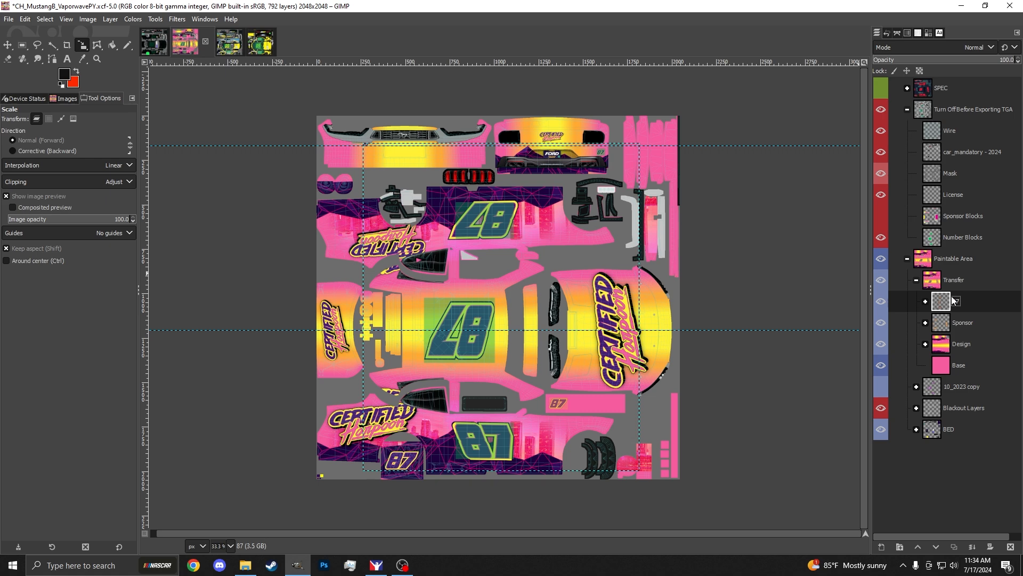
pyautogui.hotkey('shift', 's')
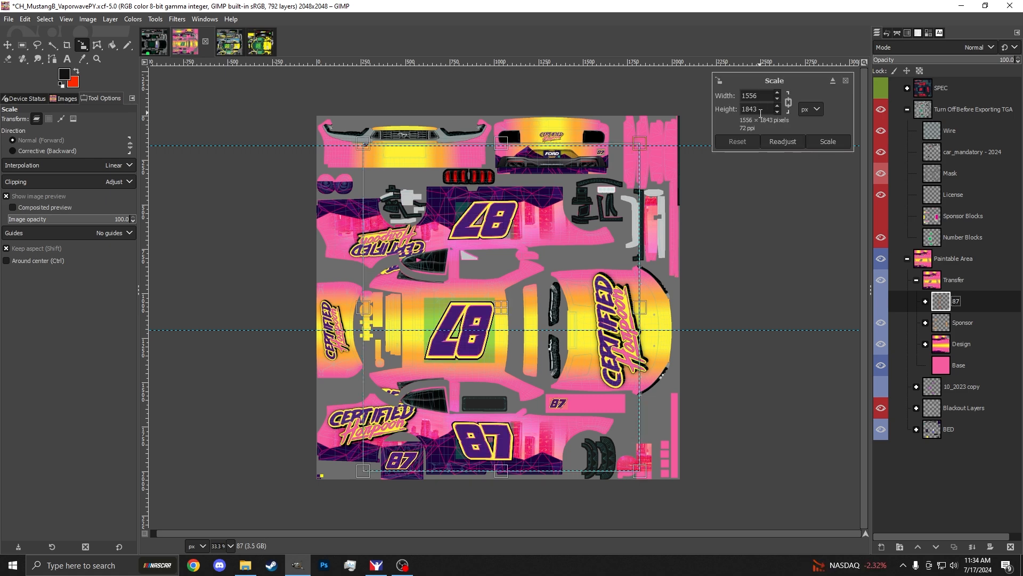
pyautogui.click(827, 142)
pyautogui.press('1')
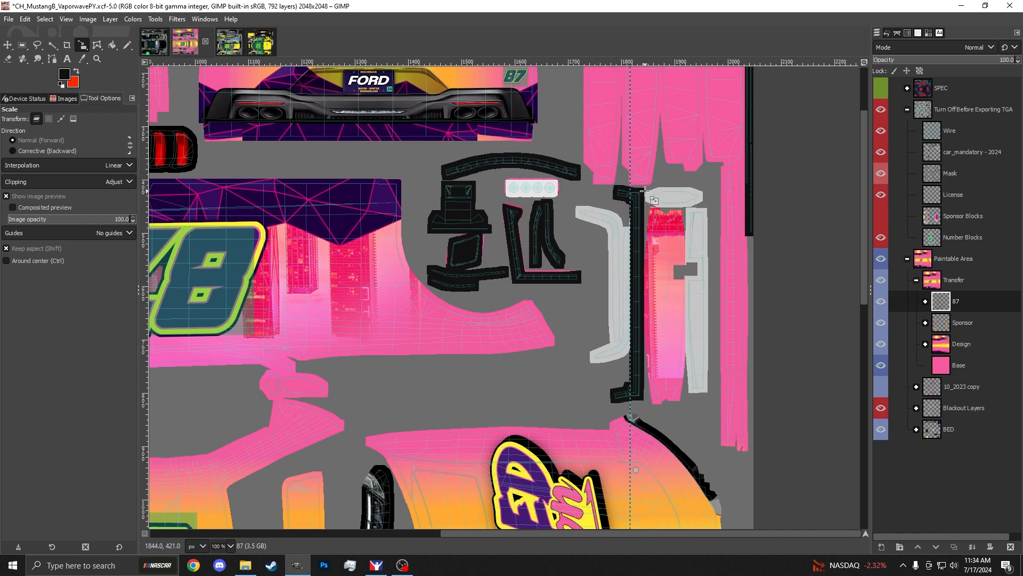
pyautogui.press('`')
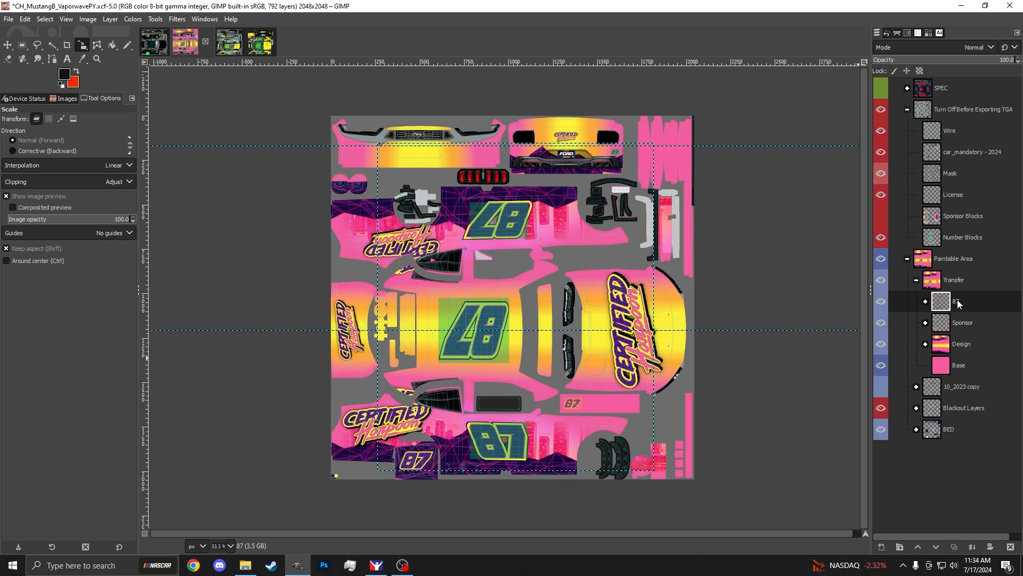
# - Copy the 87 layer group into the Camaro template and place it directly above the BED group inside Paintable
pyautogui.moveTo(957, 302)
pyautogui.mouseDown()
pyautogui.moveTo(491, 181)
pyautogui.moveTo(154, 43)
pyautogui.moveTo(393, 171)
pyautogui.moveTo(514, 256)
pyautogui.mouseUp()
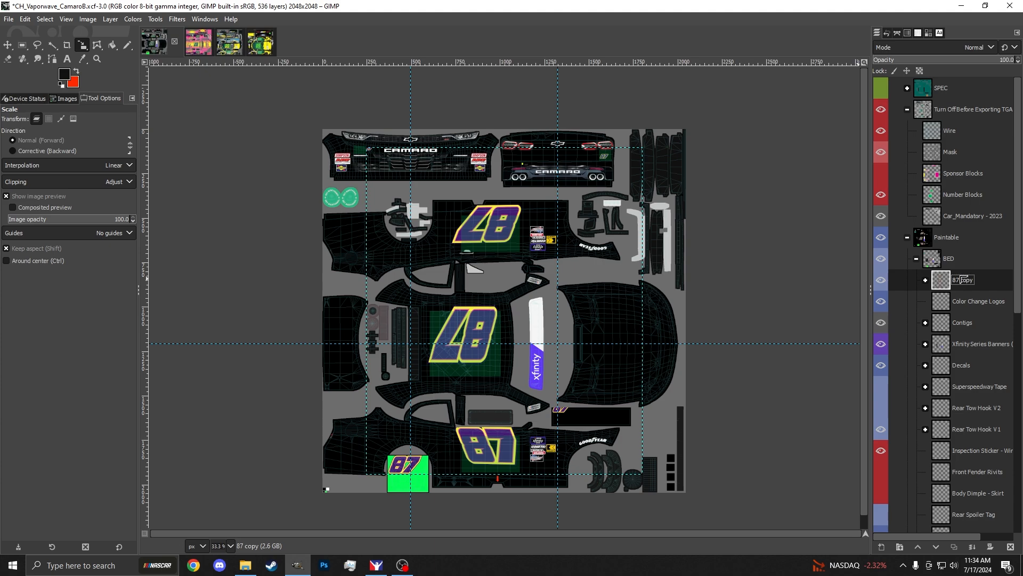
pyautogui.click(917, 280)
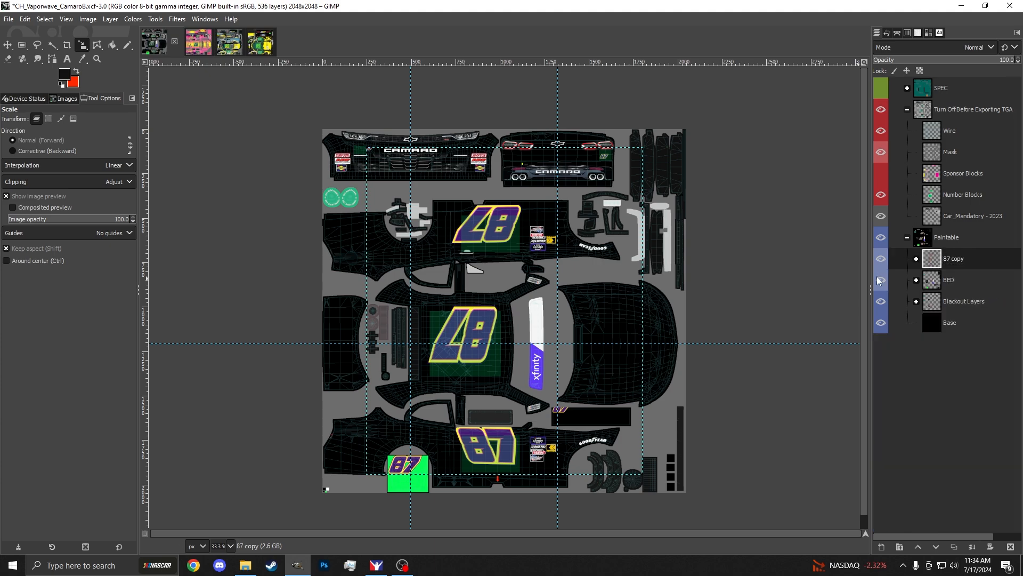
# - Compare the placement of the 87 numbers on the Camaro template with their placement on the Mustang template
pyautogui.scroll(4, 490, 483)
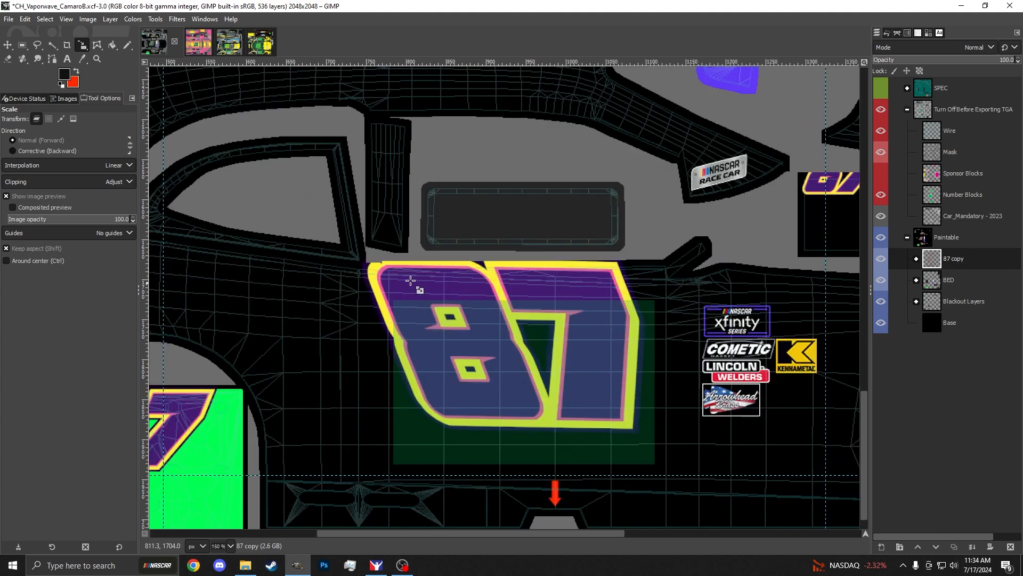
pyautogui.click(198, 43)
pyautogui.scroll(5, 537, 457)
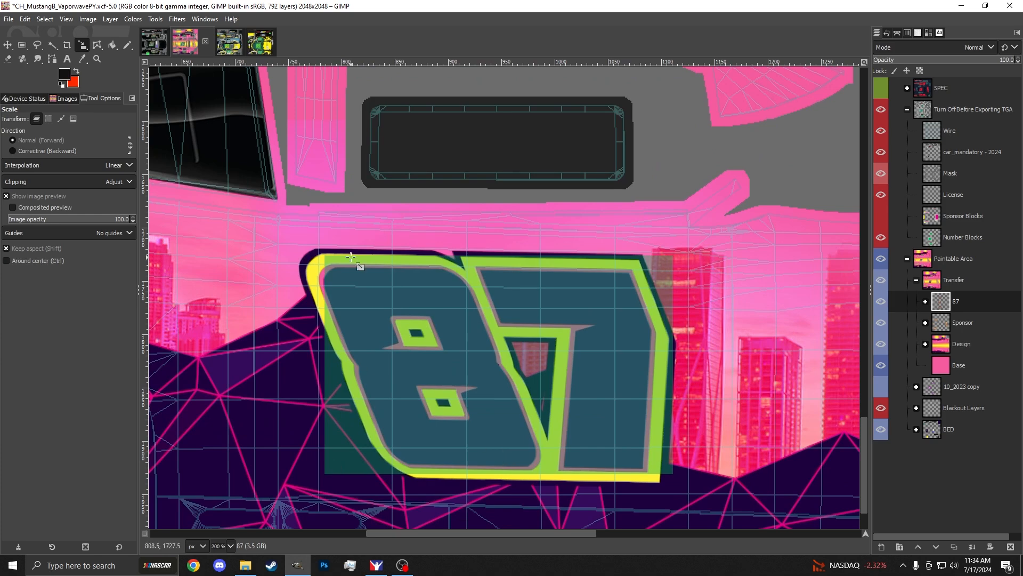
pyautogui.click(160, 48)
pyautogui.scroll(-3, 608, 370)
pyautogui.scroll(3, 638, 365)
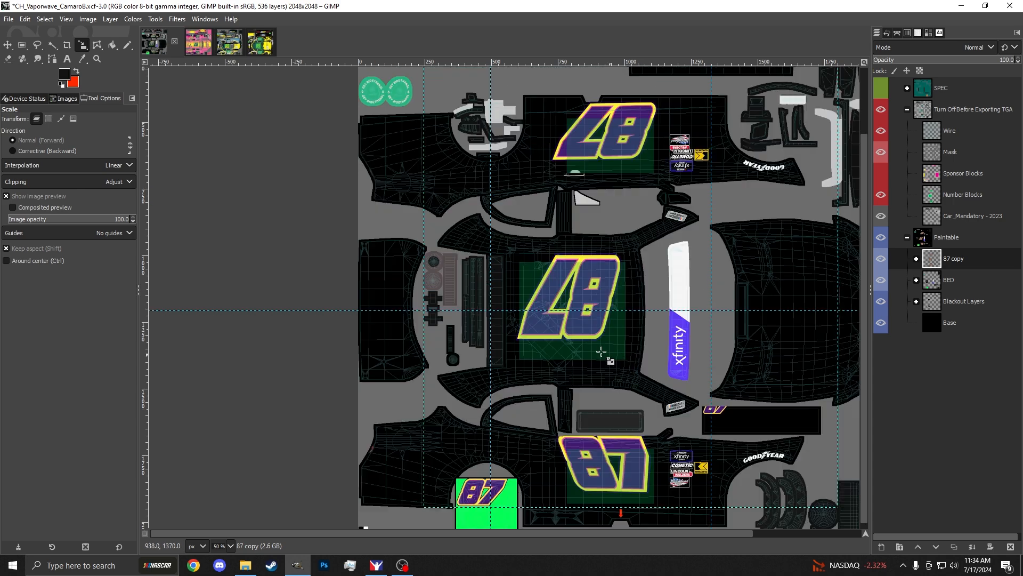
pyautogui.keyDown('ctrl'); pyautogui.scroll(-1, 435, 304); pyautogui.keyUp('ctrl')
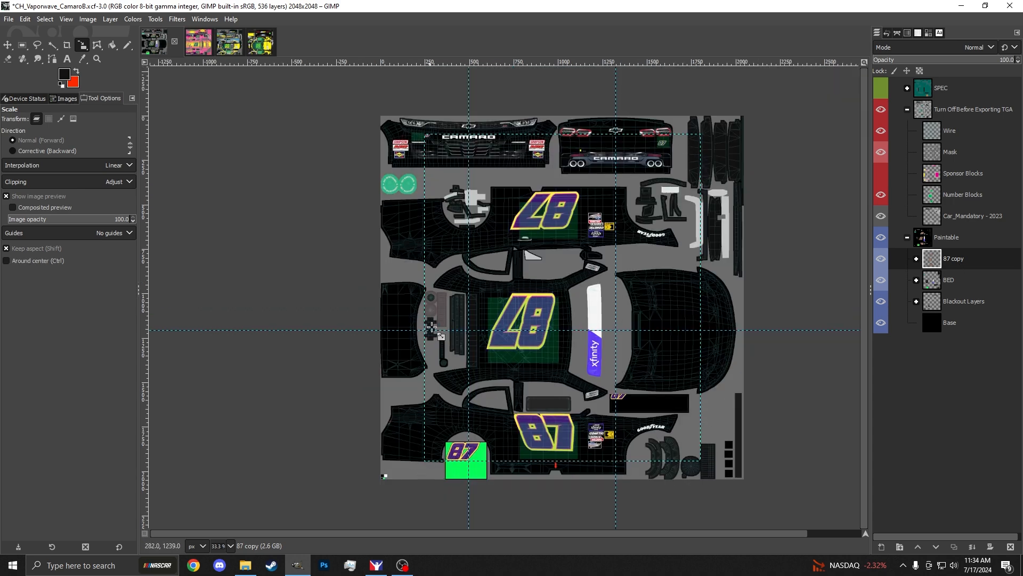
# - Examine the 87 numbers across the full Mustang template, from the lower door to the roof and upper side
pyautogui.click(202, 47)
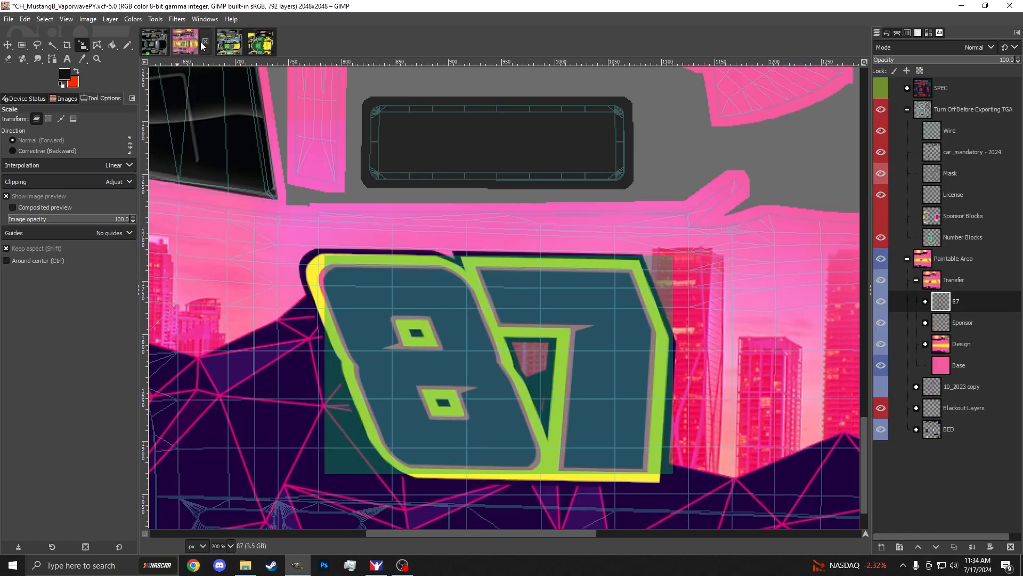
pyautogui.keyDown('ctrl'); pyautogui.scroll(-3, 587, 376); pyautogui.keyUp('ctrl')
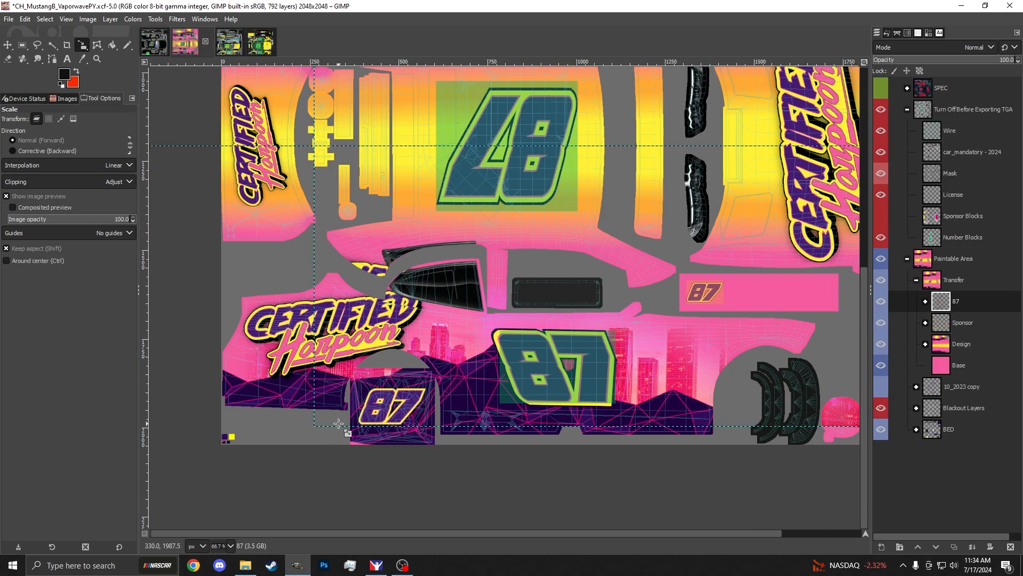
pyautogui.keyDown('ctrl'); pyautogui.scroll(-1, 351, 442); pyautogui.keyUp('ctrl')
pyautogui.scroll(3, 407, 153)
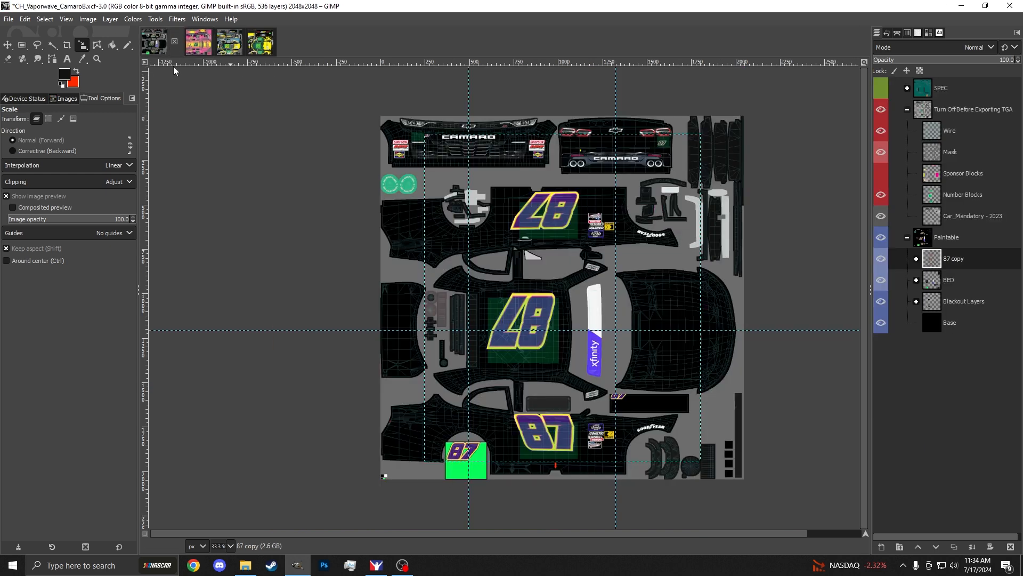
# - Delete the copied 87 group from the Camaro template, collapse the BED group and select the Base layer
pyautogui.click(154, 45)
pyautogui.moveTo(961, 265); pyautogui.dragTo(948, 282)
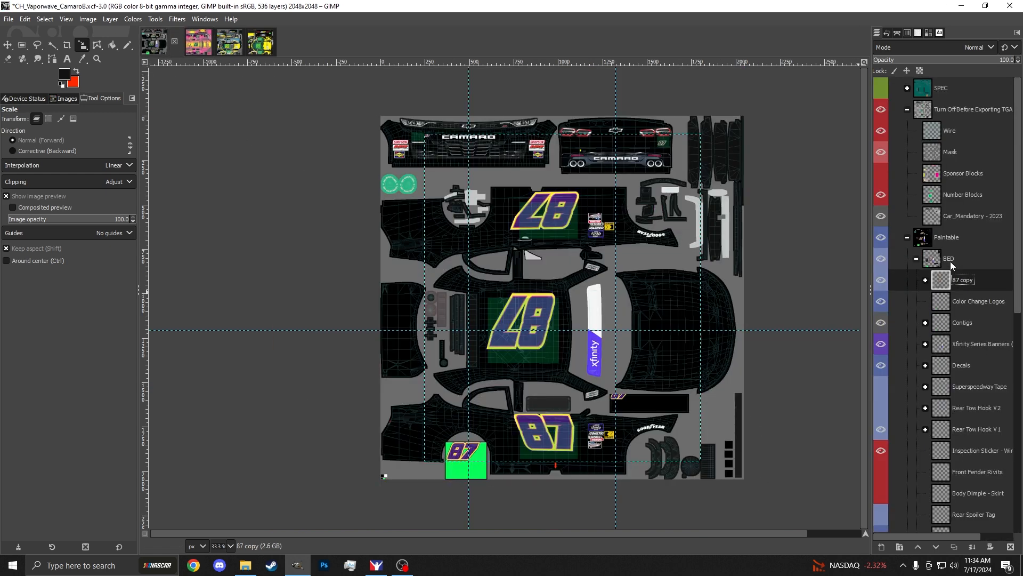
pyautogui.press('Delete')
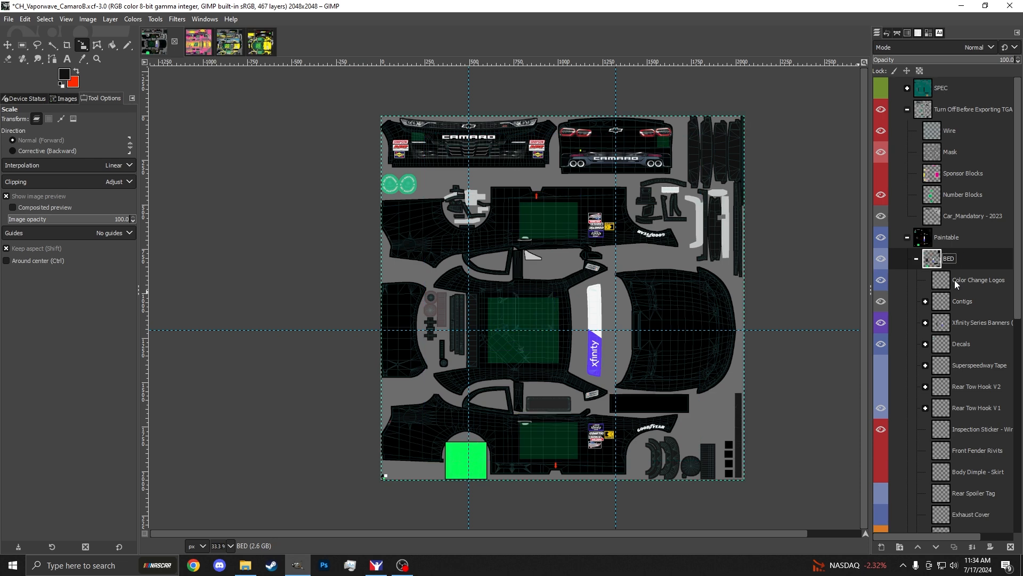
pyautogui.click(916, 258)
pyautogui.click(950, 301)
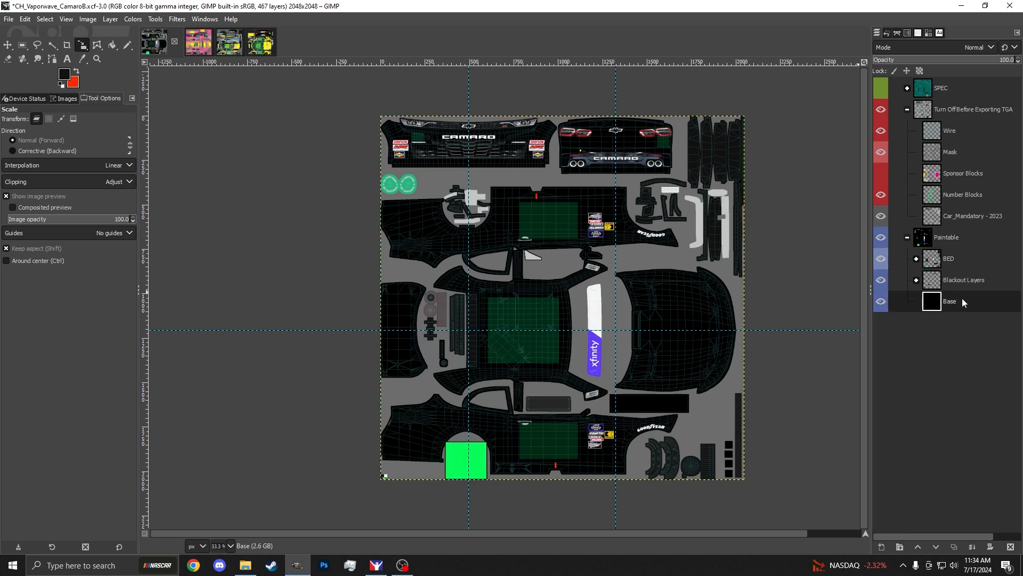
# - Check the dimensions of the Mustang template's Transfer group with the Scale tool, leaving its size as it is
pyautogui.click(199, 46)
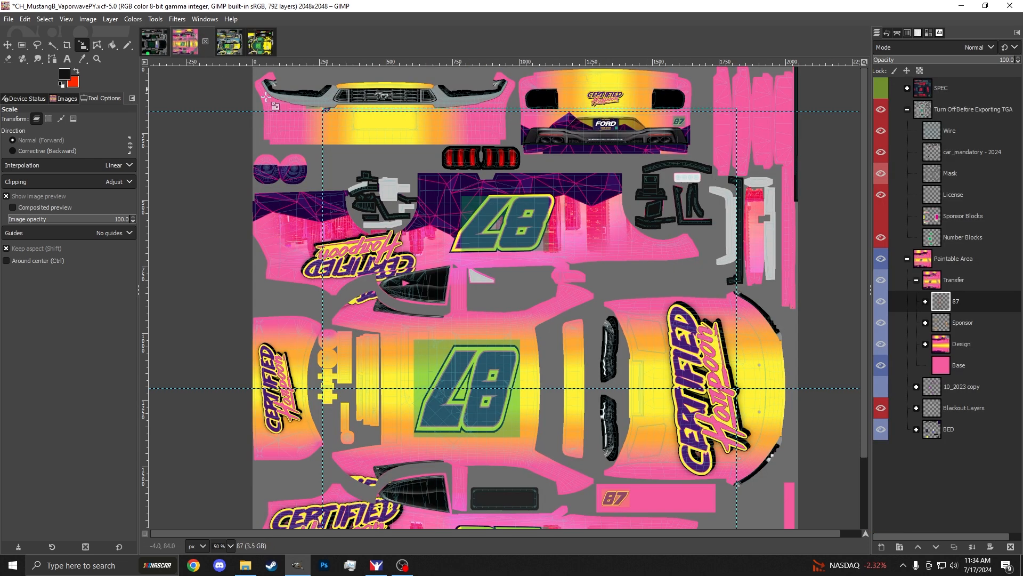
pyautogui.click(954, 280)
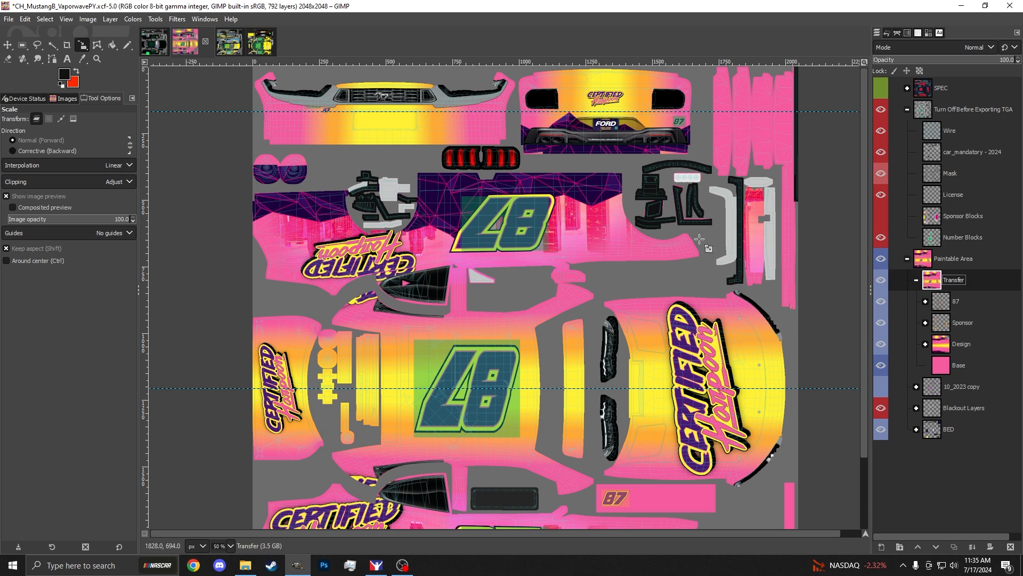
pyautogui.scroll(-2, 393, 181)
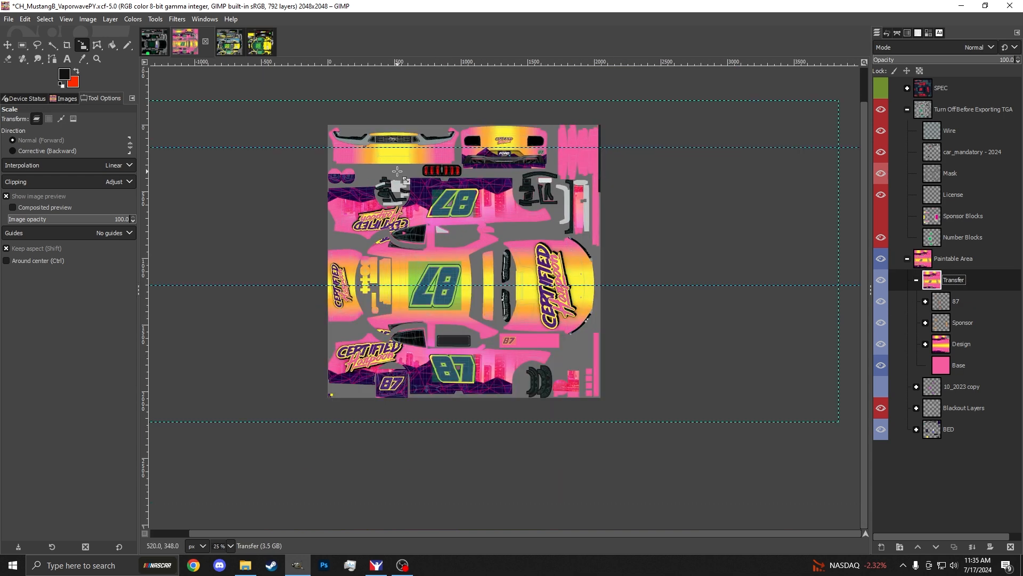
pyautogui.click(397, 170)
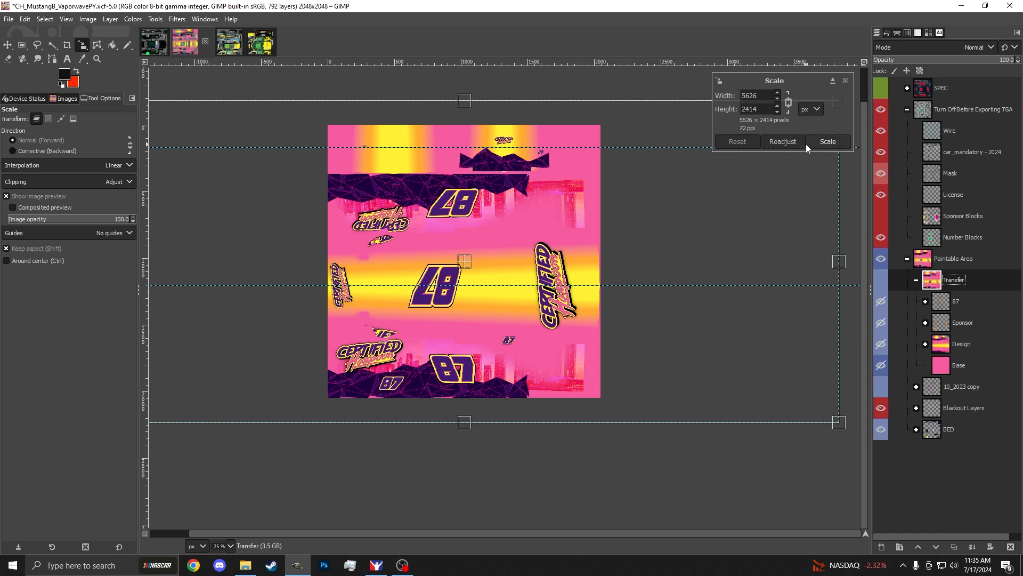
pyautogui.click(826, 142)
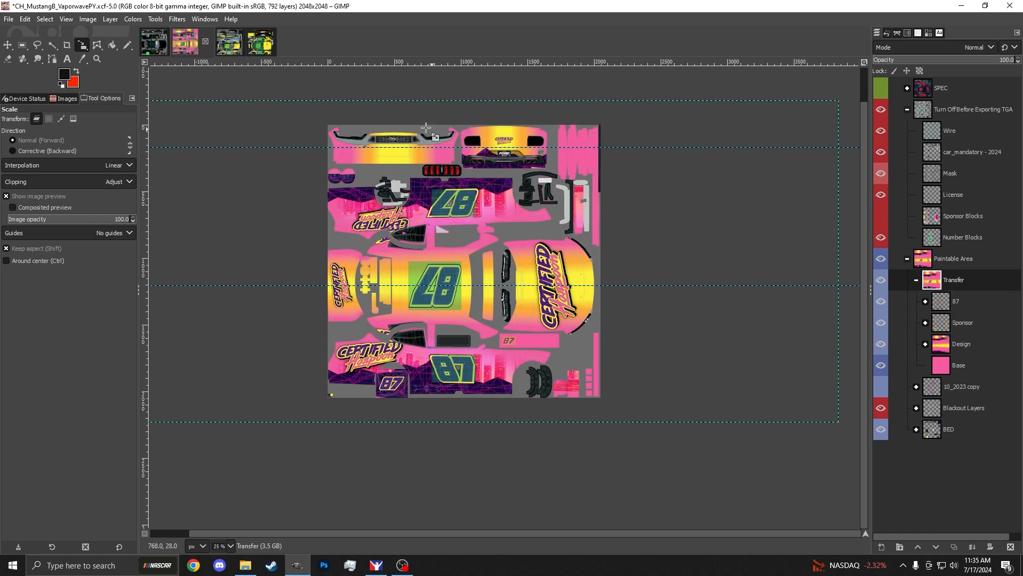
# - Fit the Mustang template's Transfer group to the 2048 × 2048 image size and check its dimensions with the Scale tool
pyautogui.rightClick(942, 281)
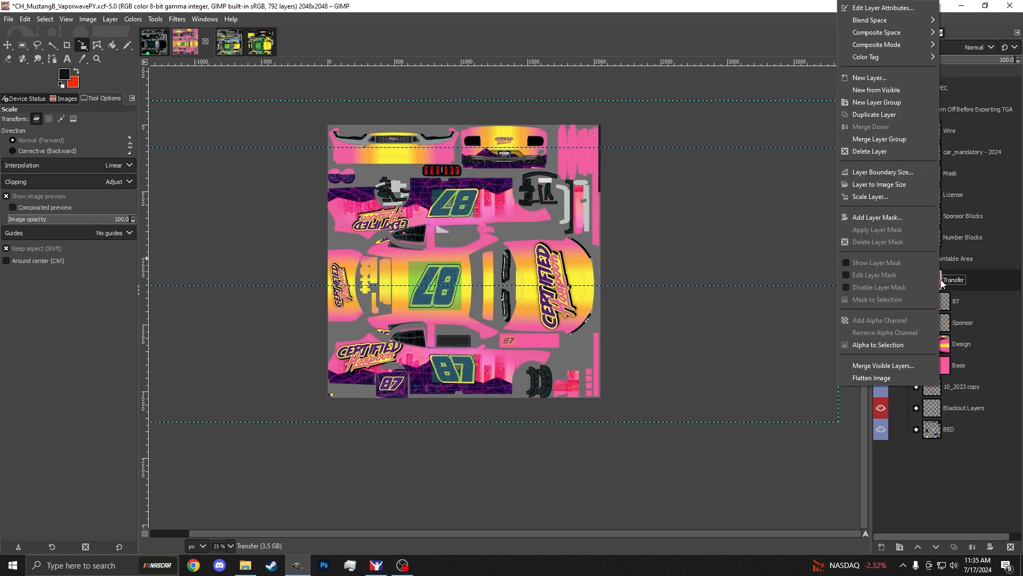
pyautogui.click(874, 345)
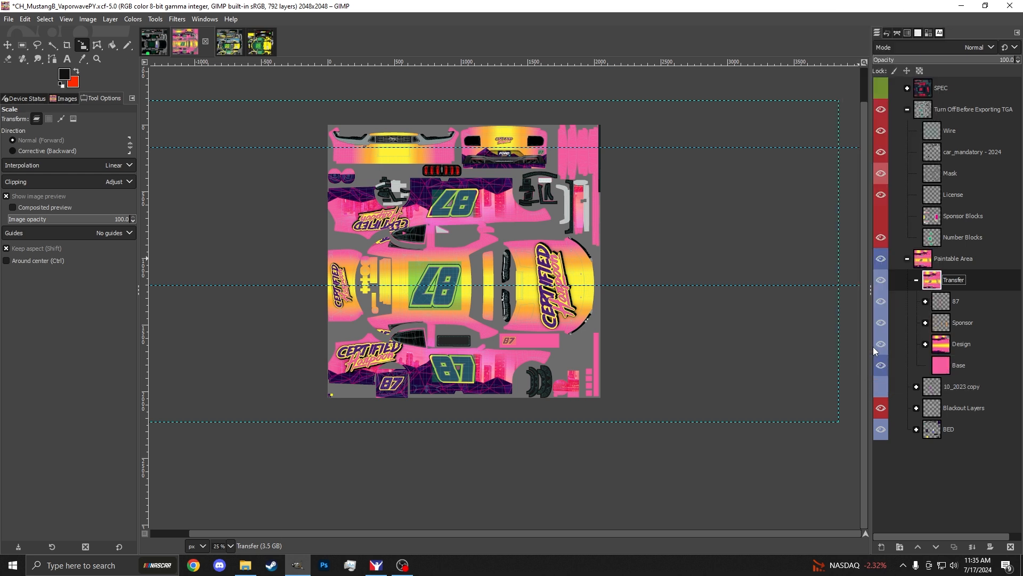
pyautogui.click(110, 19)
pyautogui.click(141, 222)
pyautogui.click(831, 213)
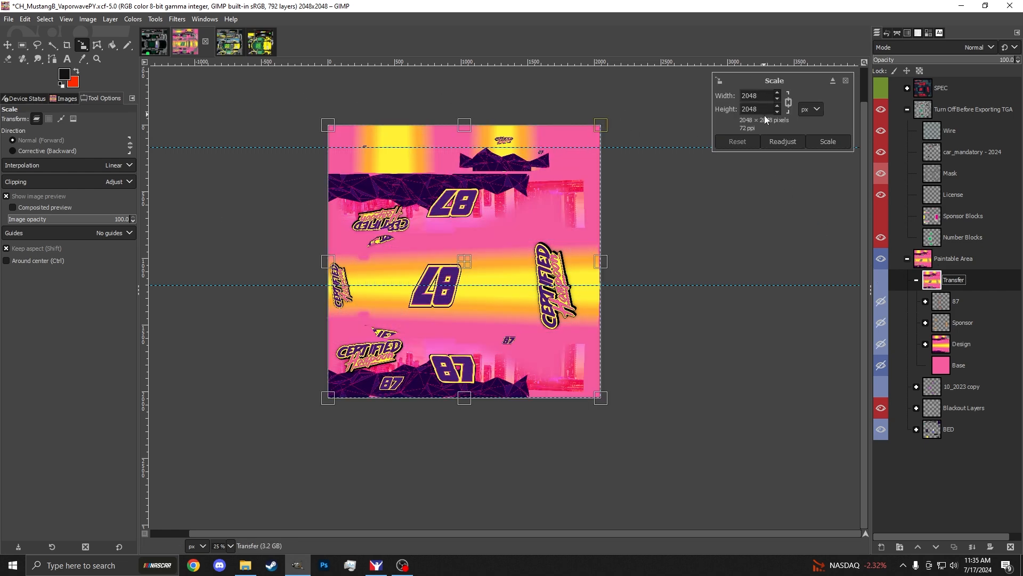
pyautogui.click(816, 142)
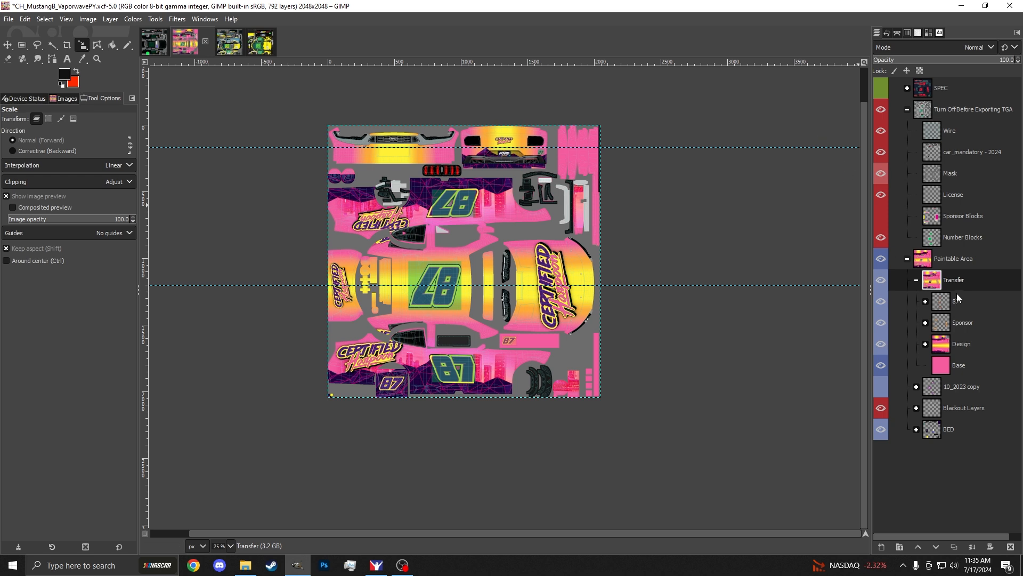
# - Add a transparent 2048 × 2048 Outline layer inside the 87 group and check the group's dimensions with the Scale tool
pyautogui.press('pagedown')
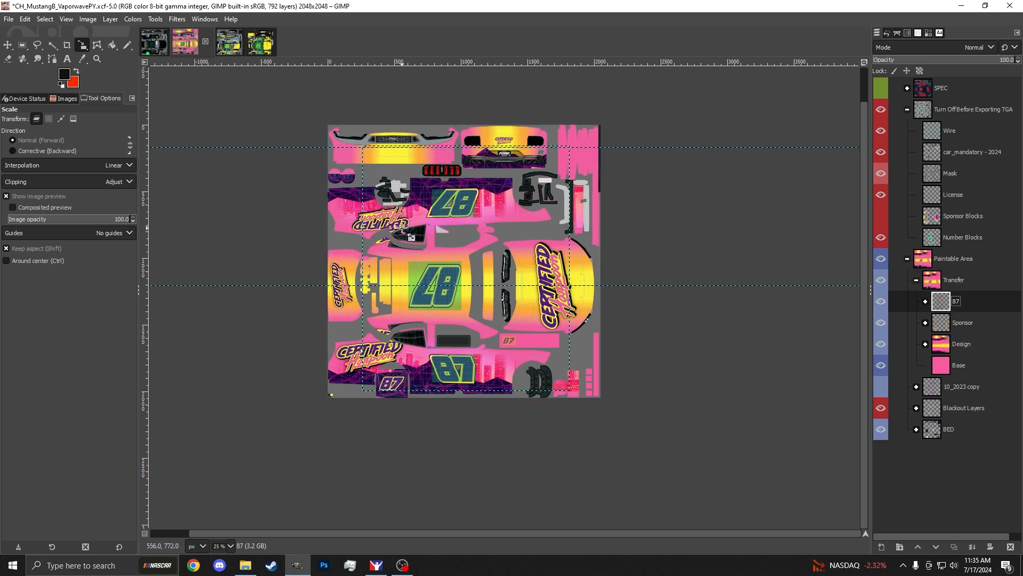
pyautogui.click(925, 301)
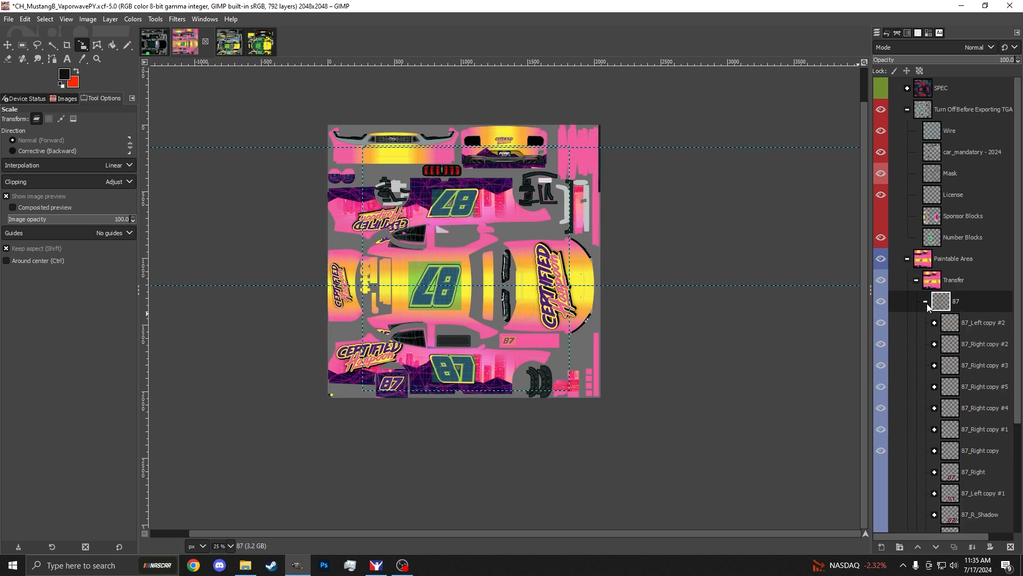
pyautogui.rightClick(957, 302)
pyautogui.click(879, 74)
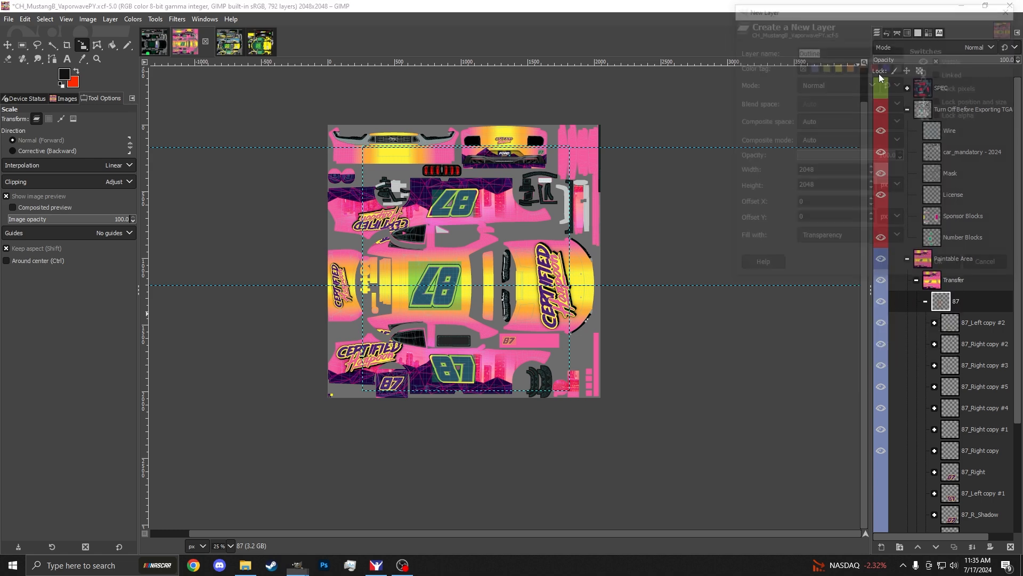
pyautogui.click(942, 267)
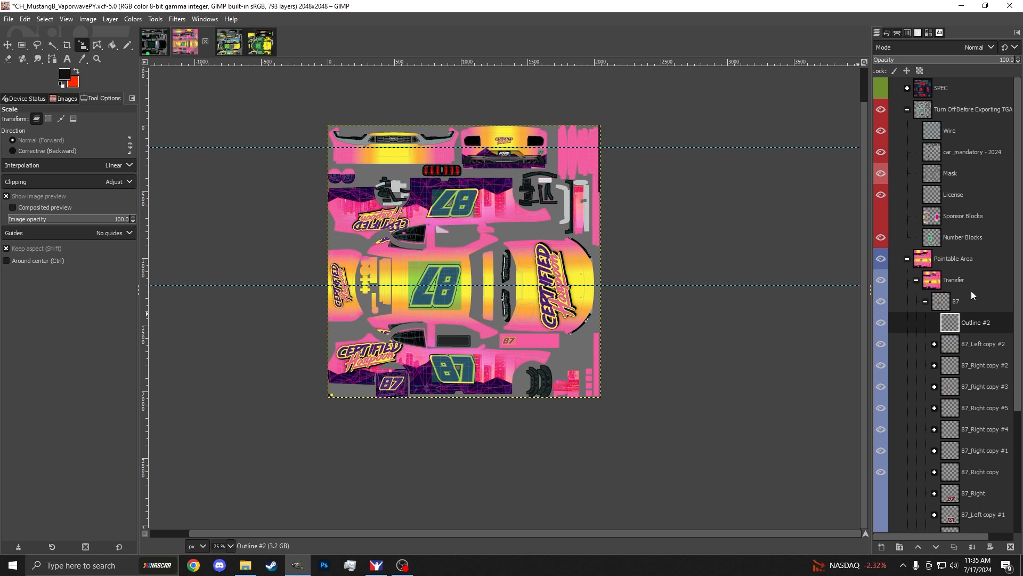
pyautogui.click(971, 294)
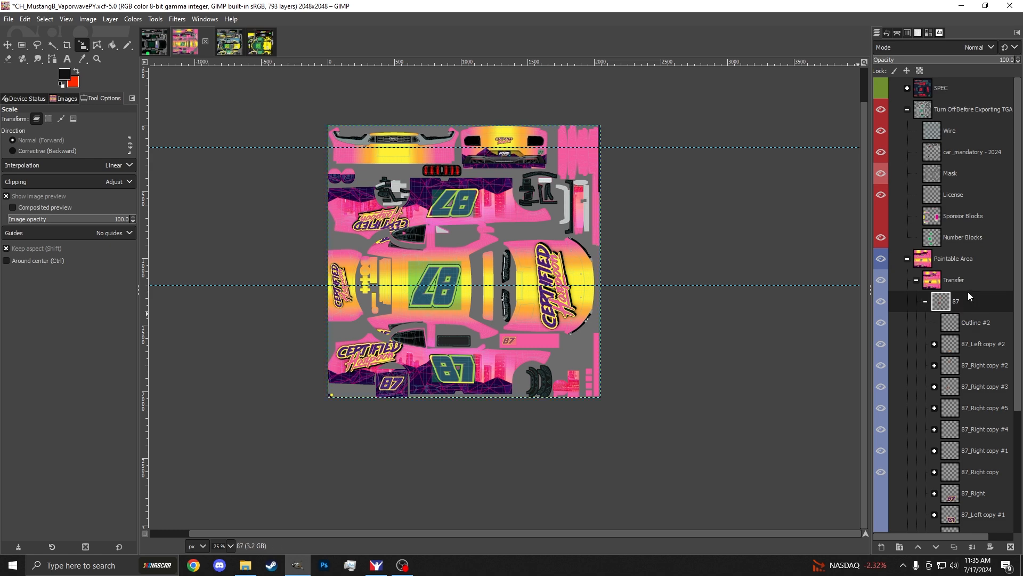
pyautogui.hotkey('shift', 's')
pyautogui.click(831, 141)
# - Try copying the 87 group into the Camaro template between Blackout Layers and Base, and undo the copy
pyautogui.moveTo(954, 300); pyautogui.dragTo(533, 290)
pyautogui.rightClick(521, 449)
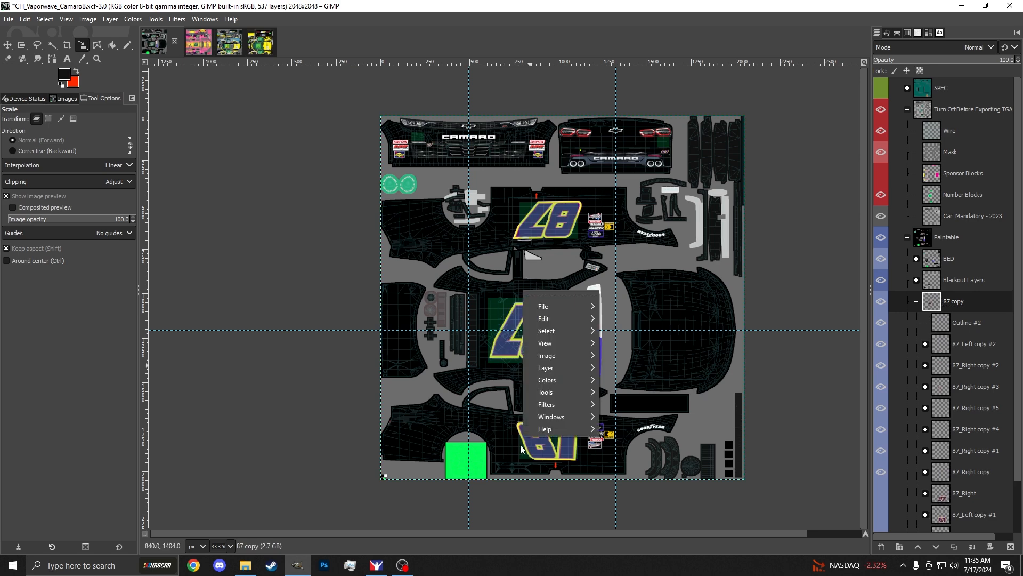
pyautogui.press('Escape')
pyautogui.hotkey('ctrl', 'z')
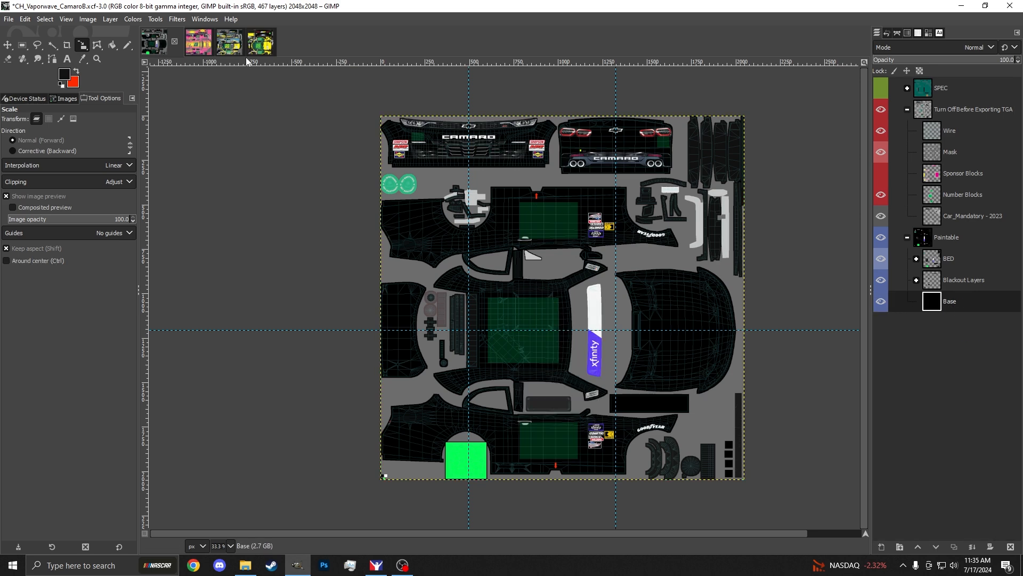
# - Undo the Outline layer addition in the Mustang template and copy its Transfer group into the Camaro template directly above Base
pyautogui.click(199, 41)
pyautogui.hotkey('ctrl', 'z')
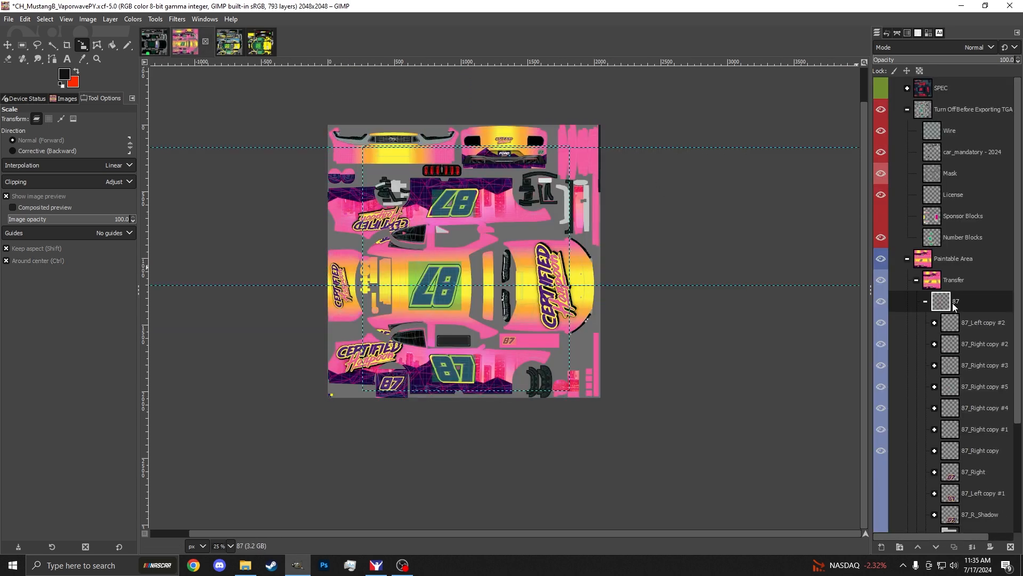
pyautogui.click(958, 280)
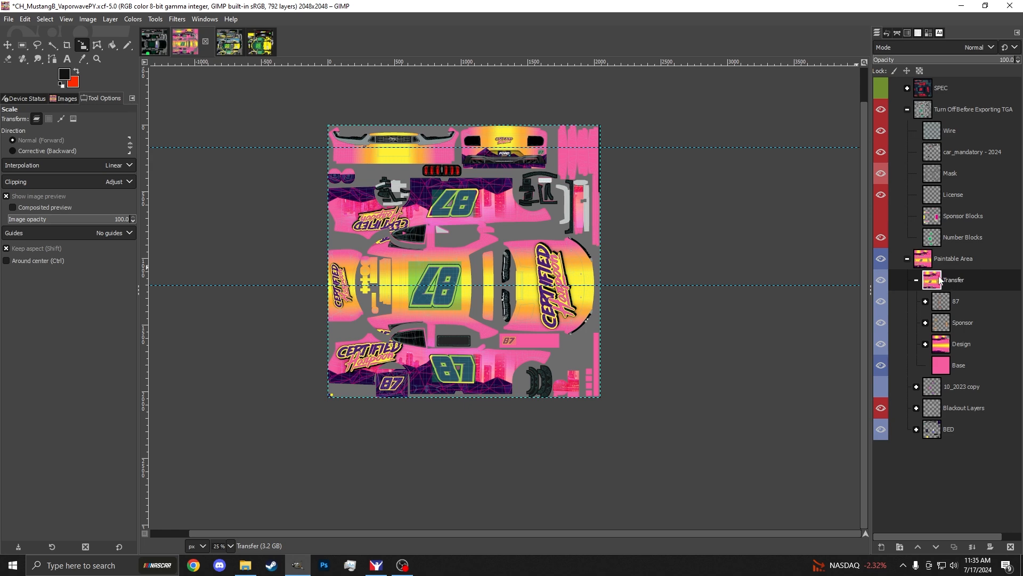
pyautogui.moveTo(962, 283); pyautogui.dragTo(546, 261)
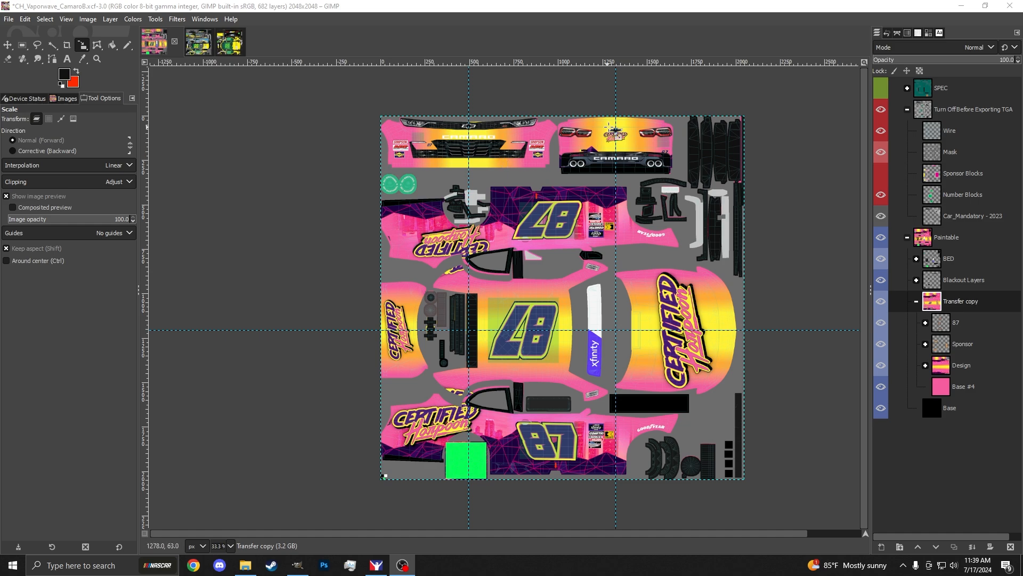
# - Examine how the transferred livery fits the Camaro's rear bumper, including the sponsor logo, number and purple design shapes
pyautogui.scroll(1, 621, 126)
pyautogui.scroll(4, 620, 126)
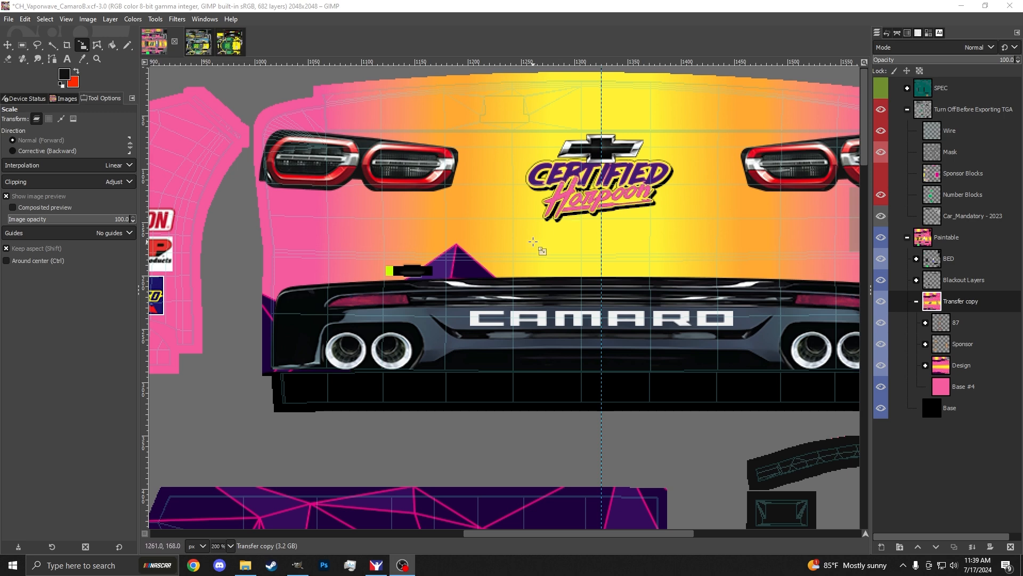
pyautogui.scroll(-1, 538, 245)
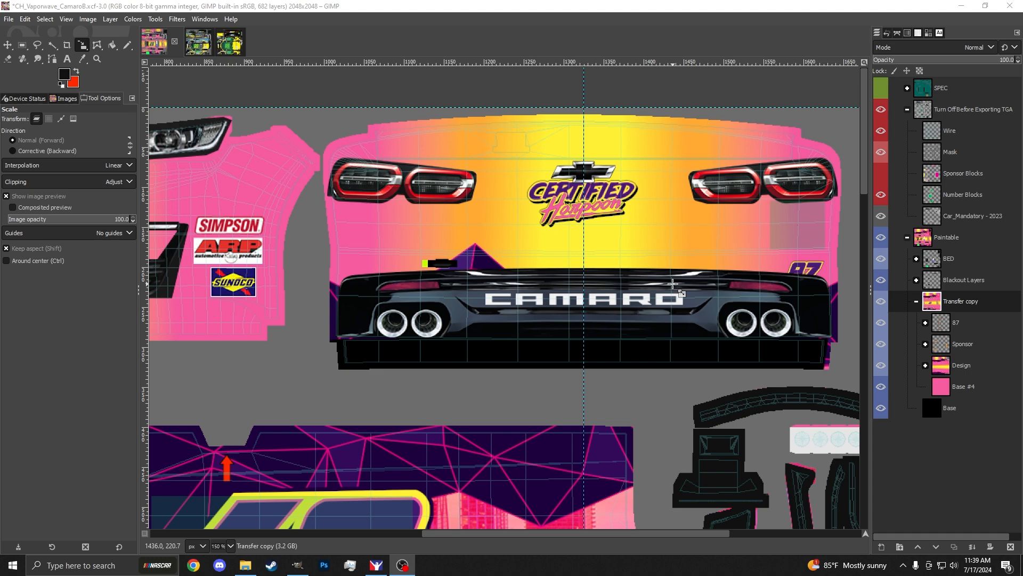
pyautogui.scroll(-2, 567, 302)
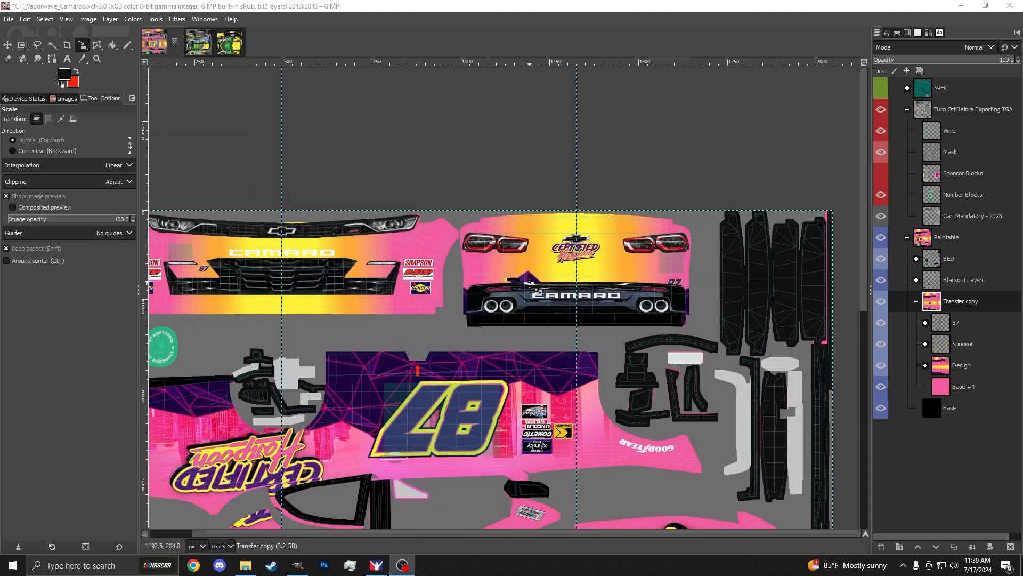
pyautogui.scroll(2, 530, 282)
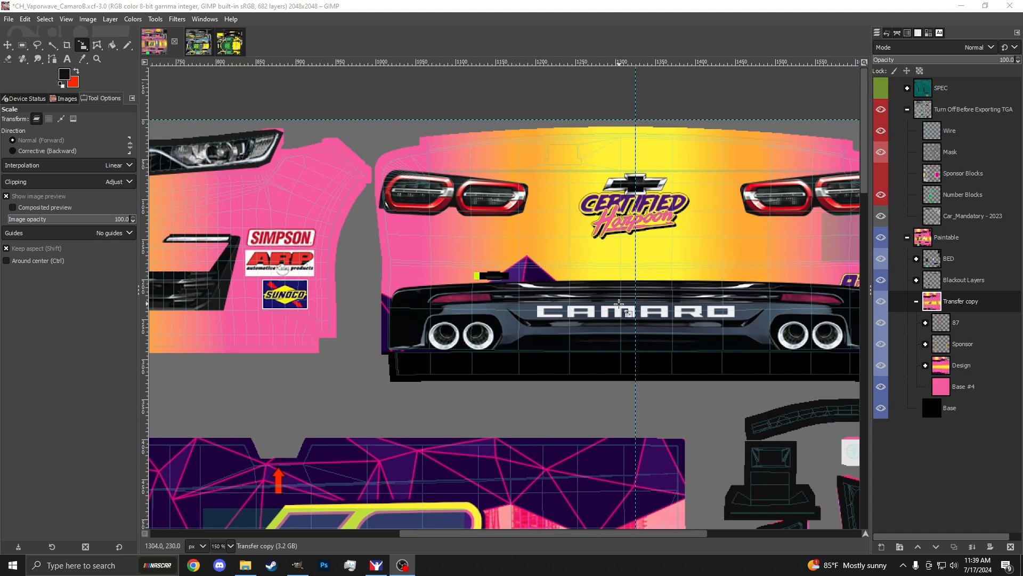
pyautogui.scroll(-4, 619, 304)
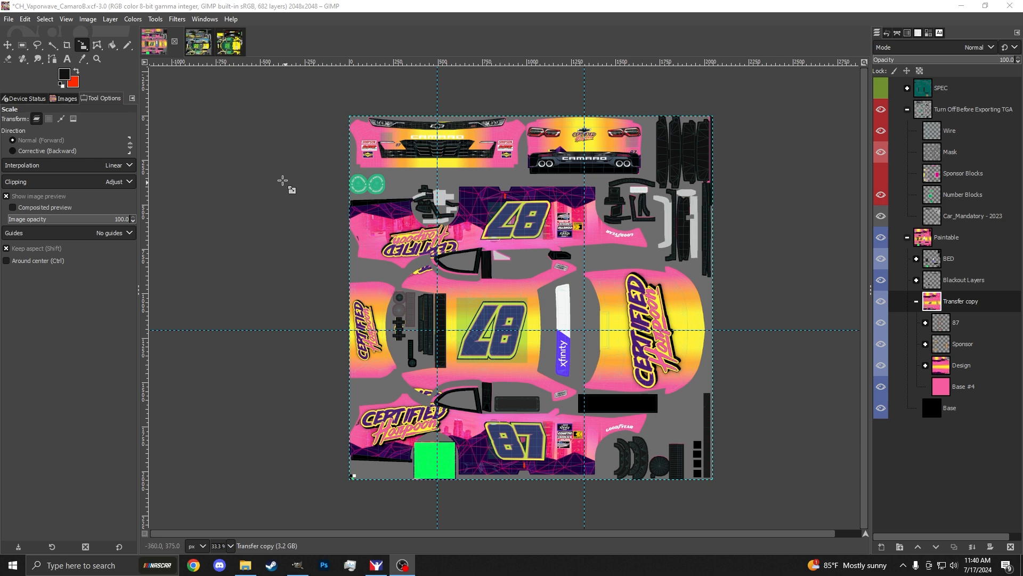
# - Switch to the Subway number 60 template, show the reference photo layer group to examine it, and hide it again
pyautogui.click(231, 48)
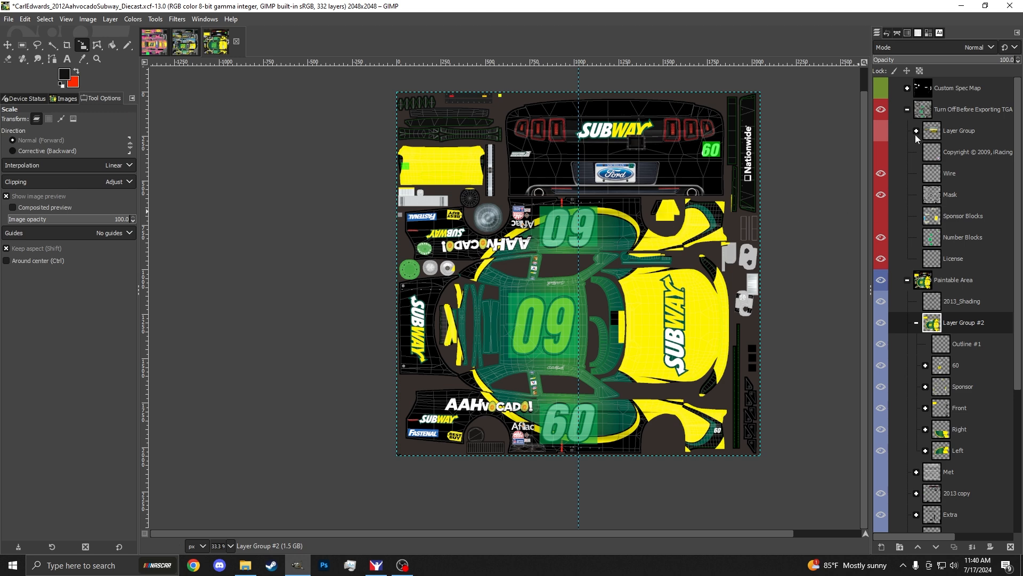
pyautogui.click(882, 130)
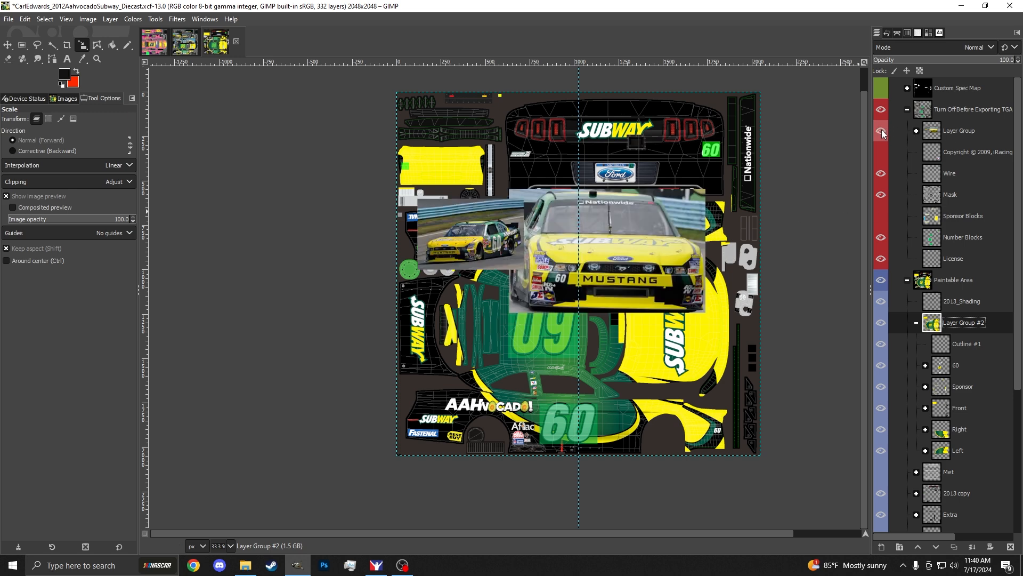
pyautogui.click(953, 131)
pyautogui.keyDown('ctrl'); pyautogui.scroll(1, 600, 263); pyautogui.keyUp('ctrl')
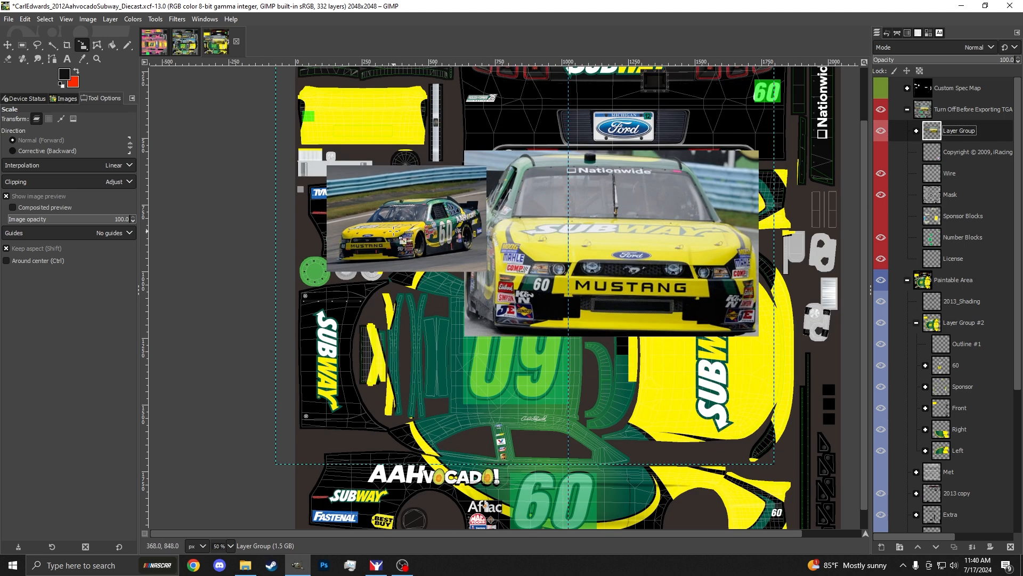
pyautogui.click(881, 131)
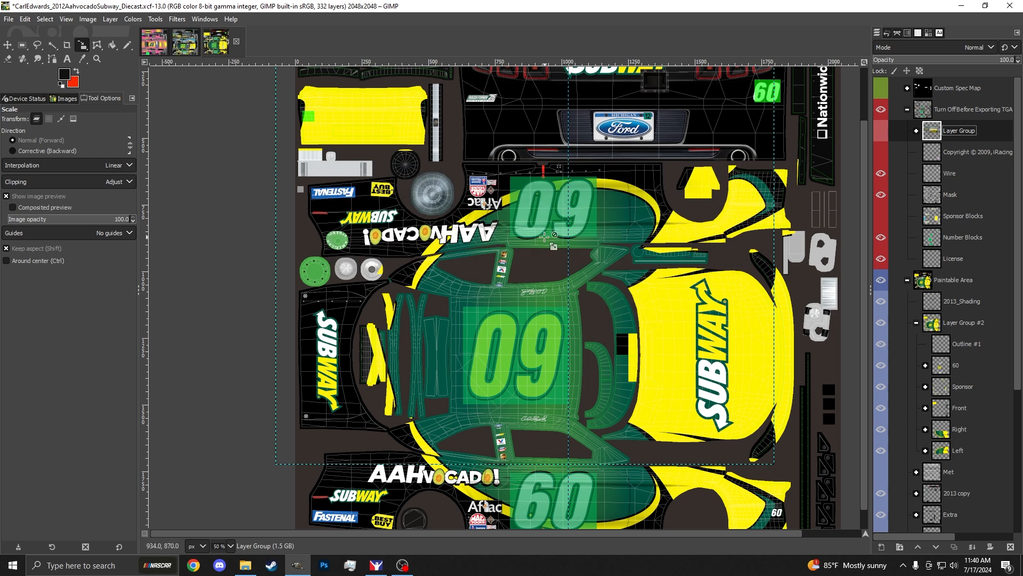
pyautogui.keyDown('ctrl'); pyautogui.scroll(-1, 544, 237); pyautogui.keyUp('ctrl')
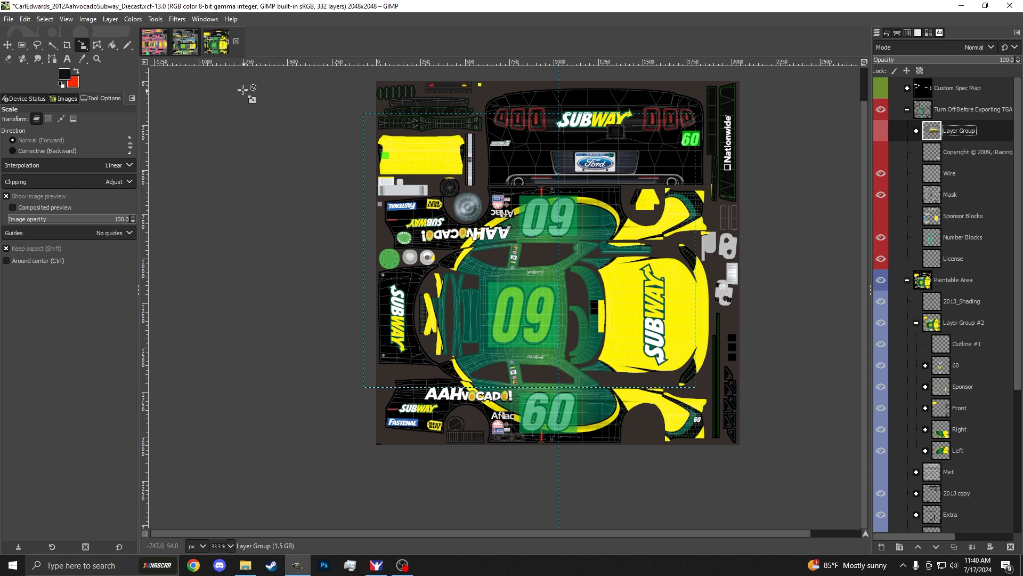
# - Switch to the Subway Mustang template and hide the reference photo group, Layer Group #2
pyautogui.click(190, 50)
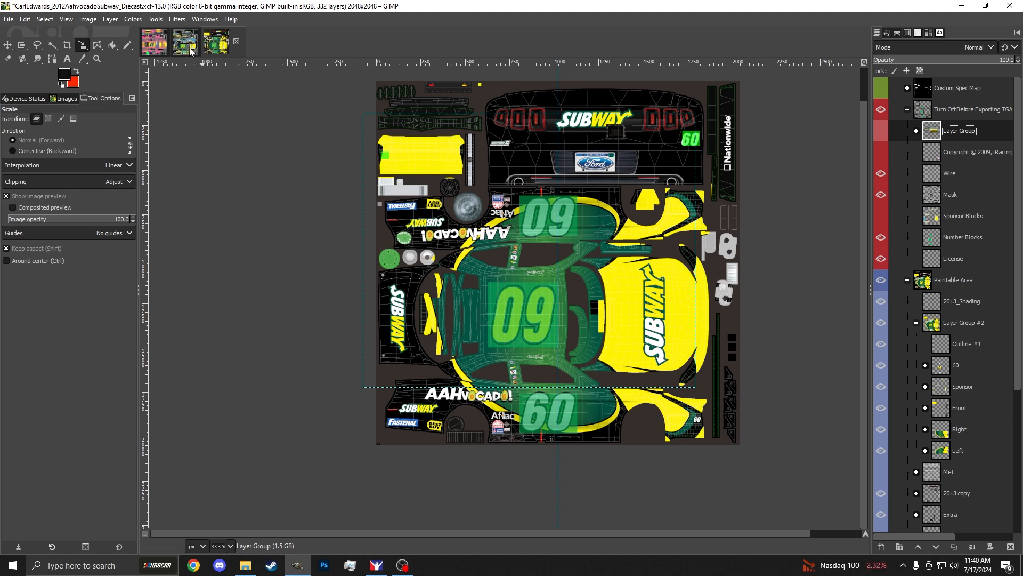
pyautogui.click(899, 114)
pyautogui.click(907, 110)
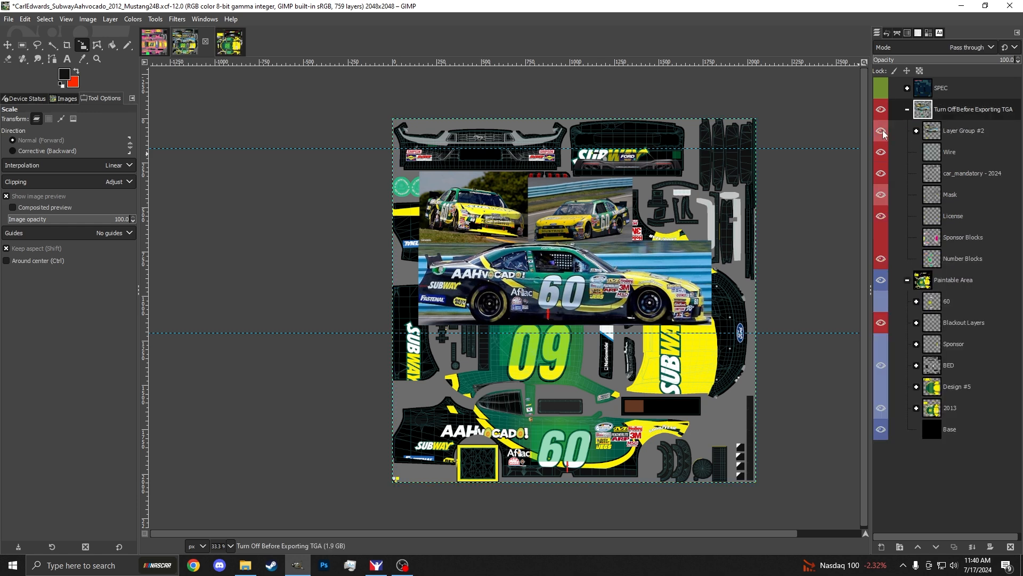
pyautogui.click(881, 130)
# - Compare the Design #5 and 2013 layer groups by alternating their visibility, leaving 2013 shown
pyautogui.click(953, 429)
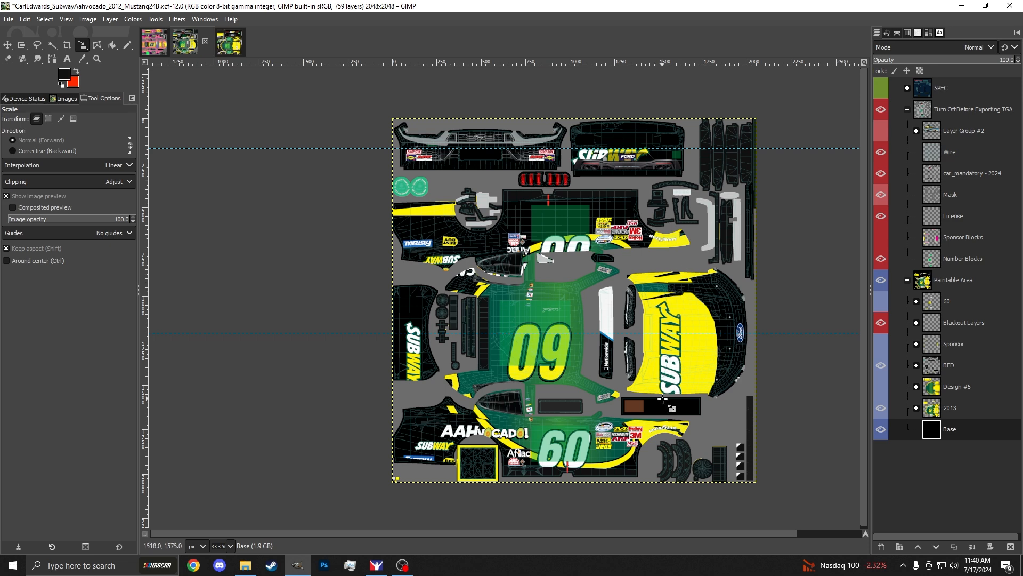
pyautogui.click(939, 415)
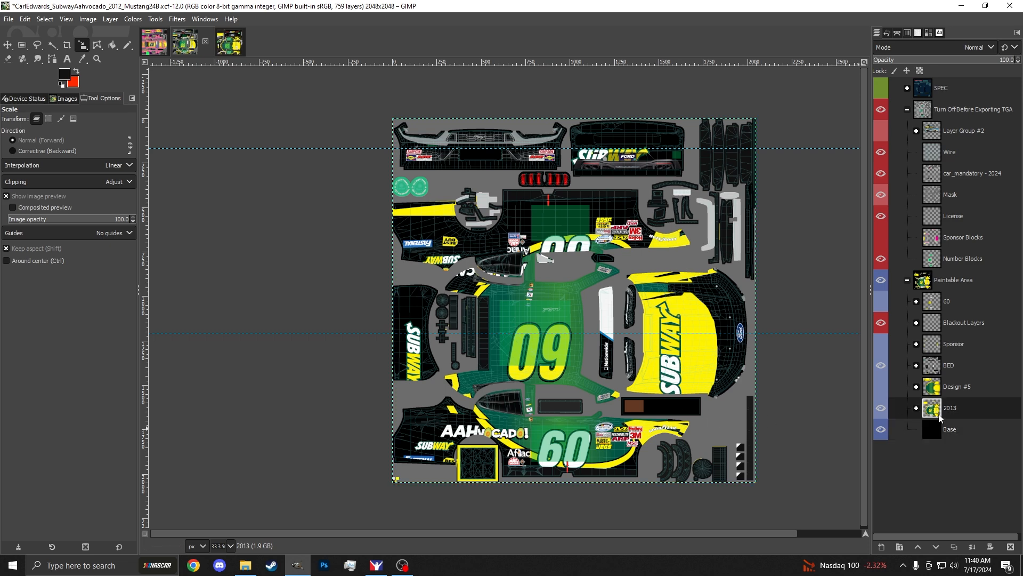
pyautogui.click(881, 407)
pyautogui.click(881, 386)
pyautogui.click(959, 386)
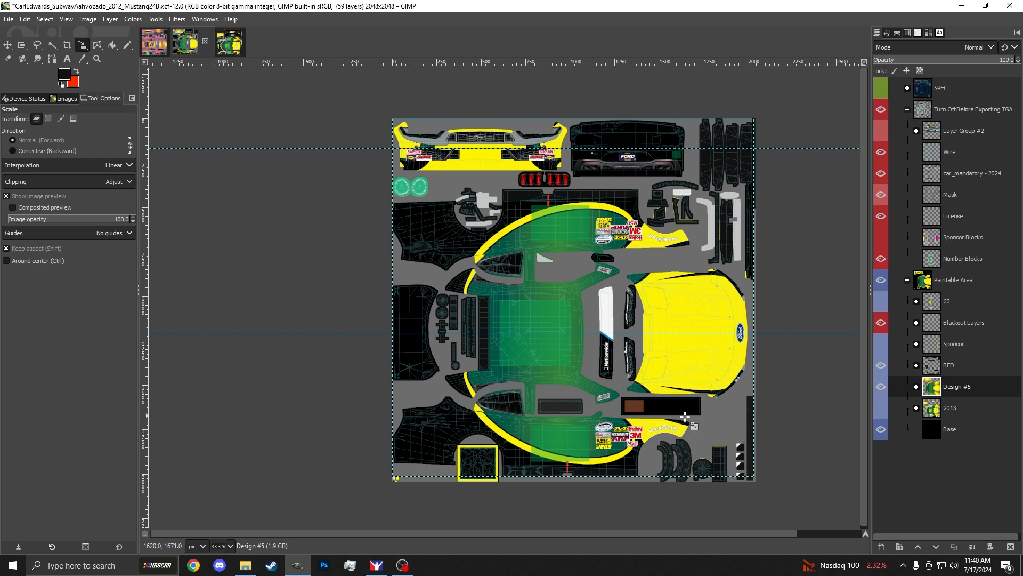
pyautogui.click(881, 407)
# - Delete the Left #1 layer group inside the 2013 group
pyautogui.click(916, 408)
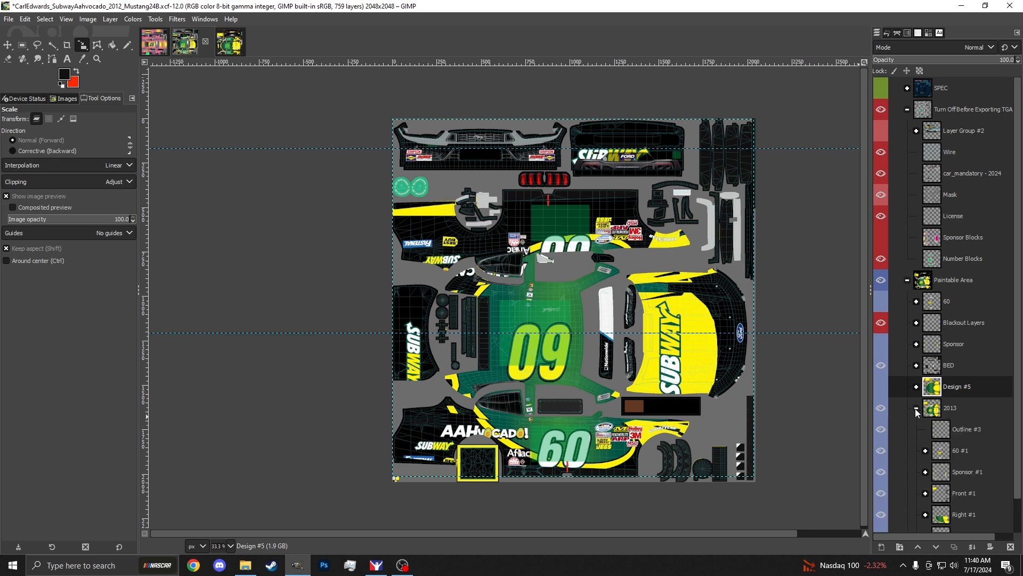
pyautogui.scroll(-2, 918, 410)
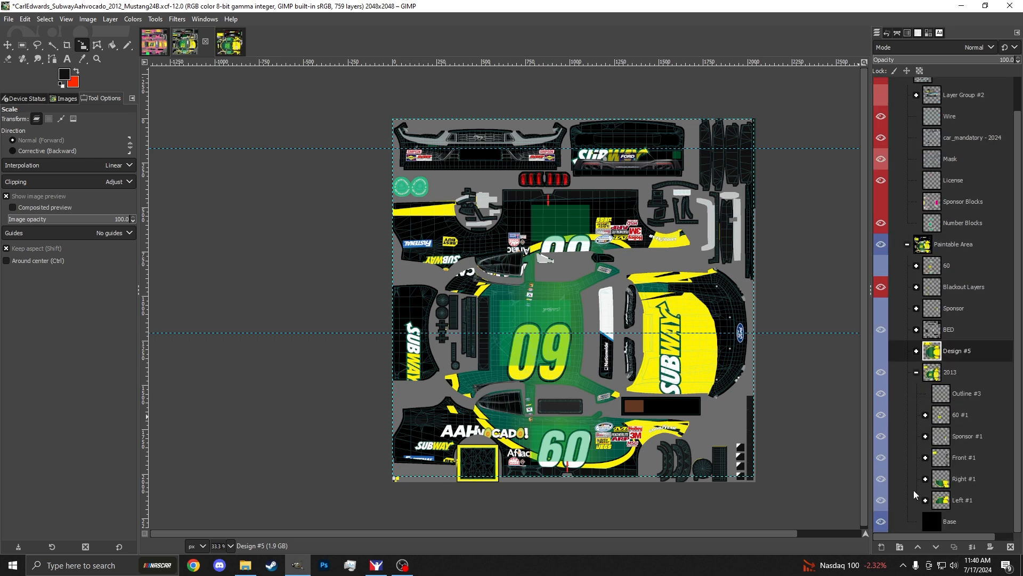
pyautogui.rightClick(958, 499)
pyautogui.click(889, 264)
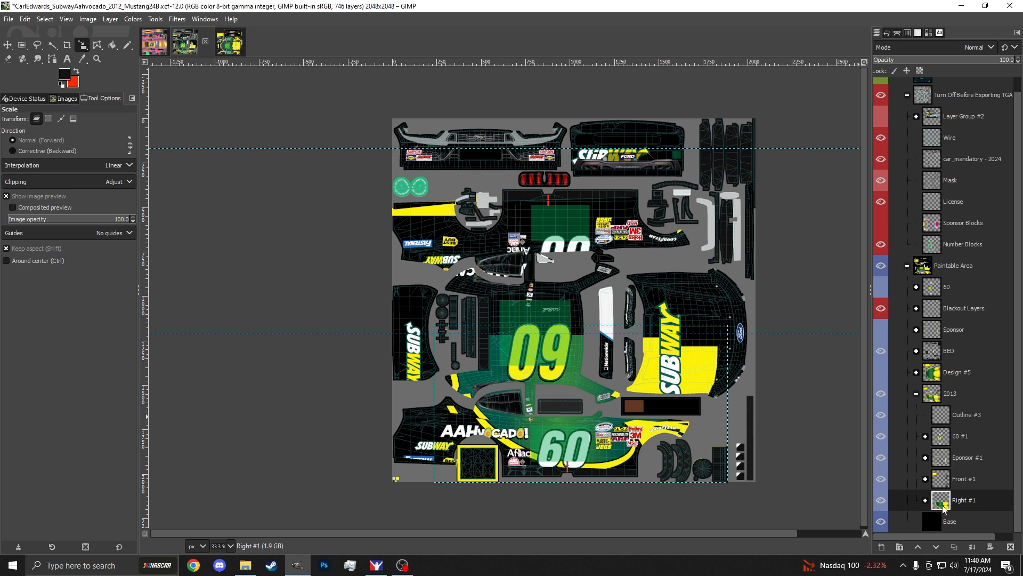
# - Move the Right #1 layer group up and toward the car's rear, shifting its yellow stripe near the rear side window
pyautogui.press('m')
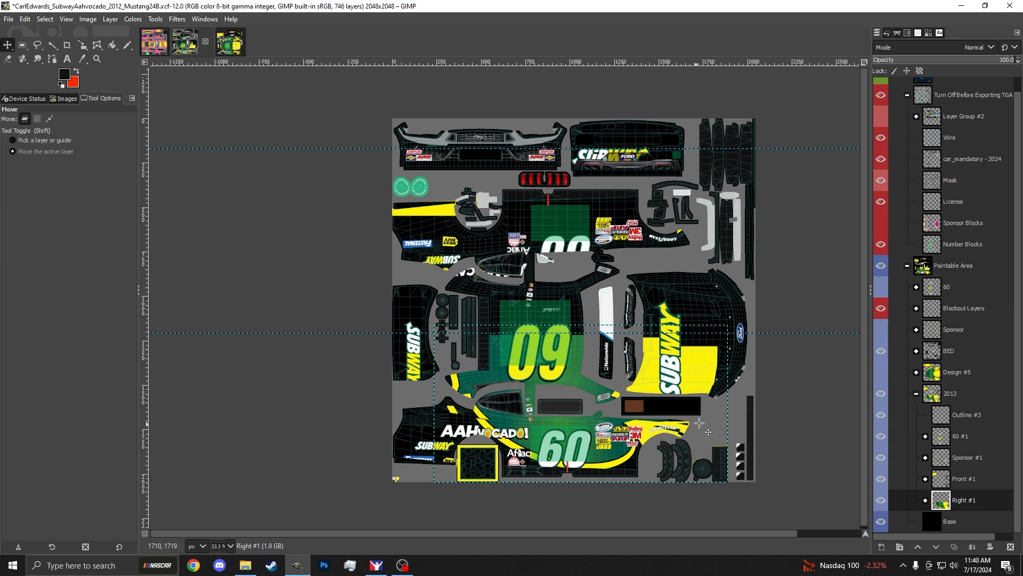
pyautogui.scroll(2, 698, 356)
pyautogui.scroll(-2, 688, 380)
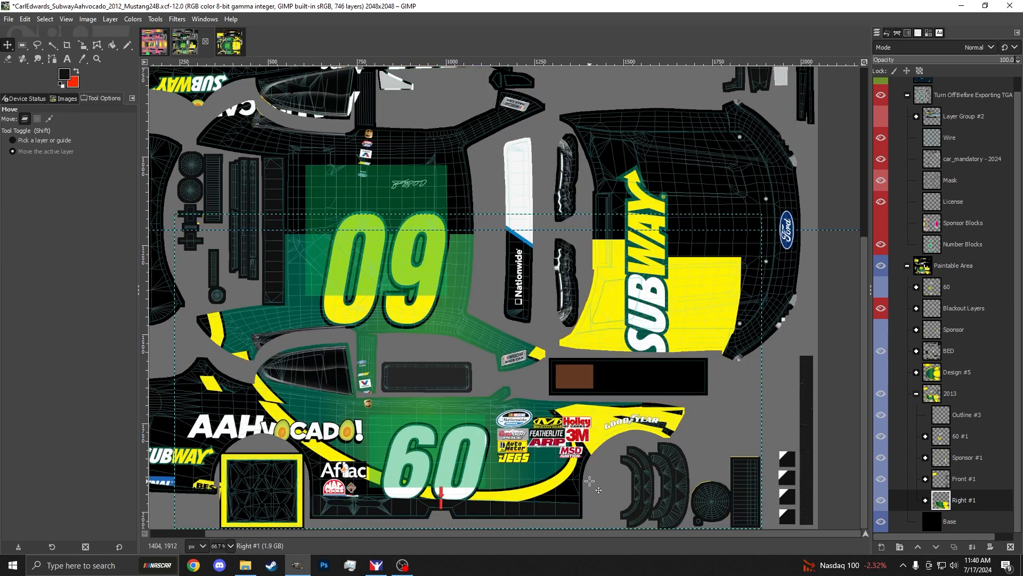
pyautogui.moveTo(589, 481); pyautogui.dragTo(573, 459)
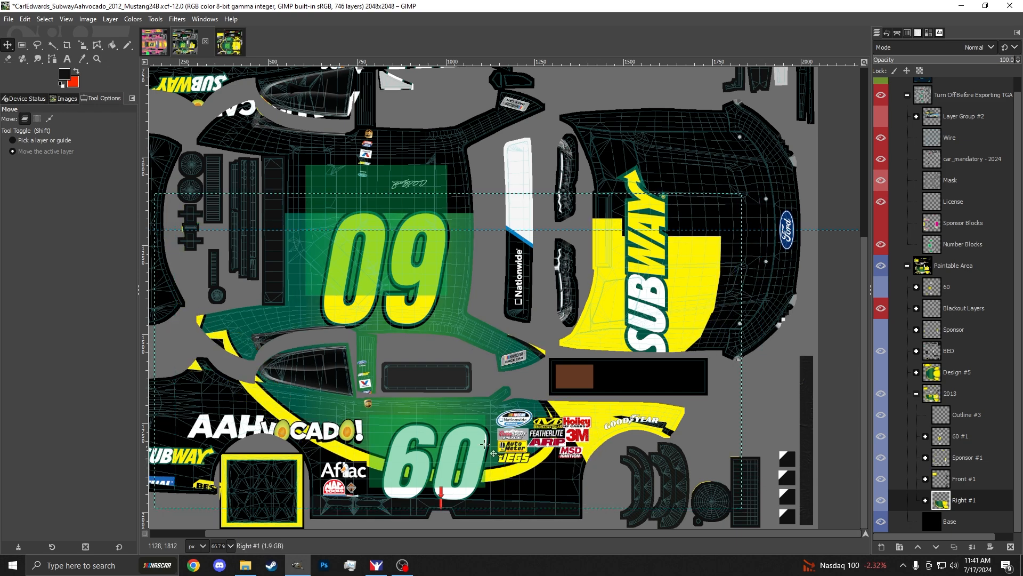
pyautogui.scroll(4, 182, 387)
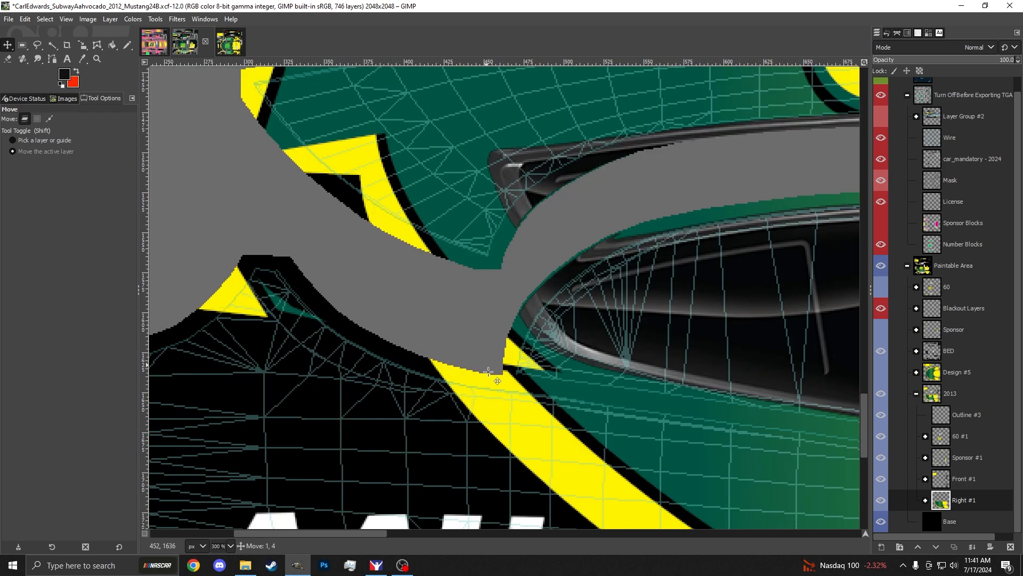
# - Hide the 2013 layer group and show the Design #5 group in its place
pyautogui.click(882, 394)
pyautogui.click(881, 373)
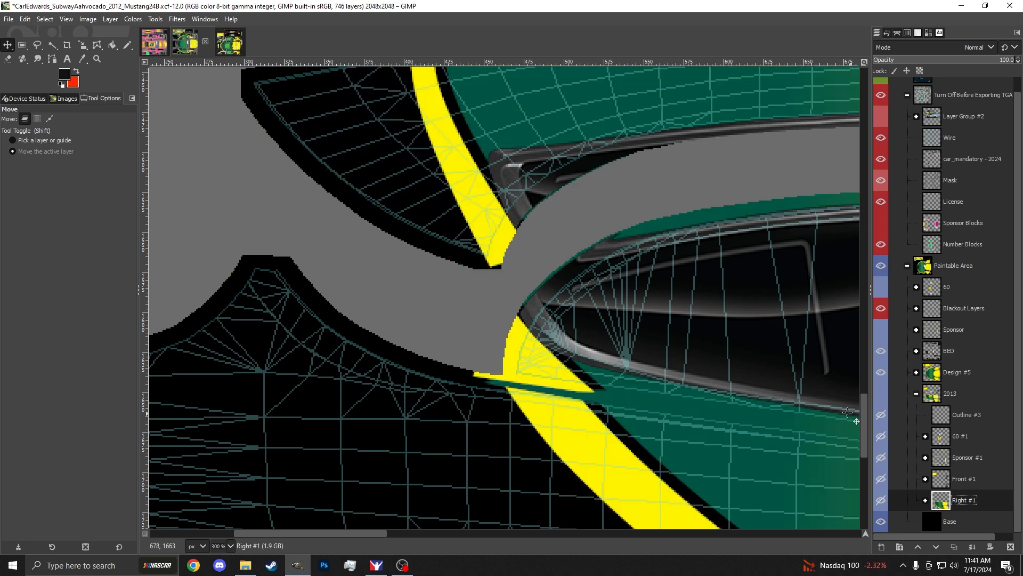
pyautogui.scroll(-5, 428, 350)
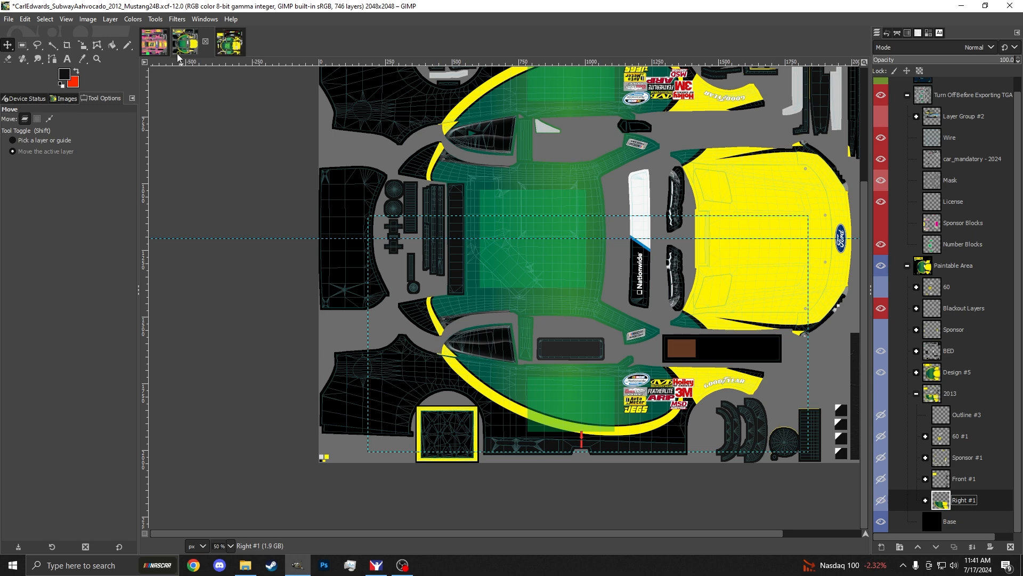
# - View the vaporwave Camaro template with its Transfer copy group, and return to the Subway Mustang template
pyautogui.click(154, 41)
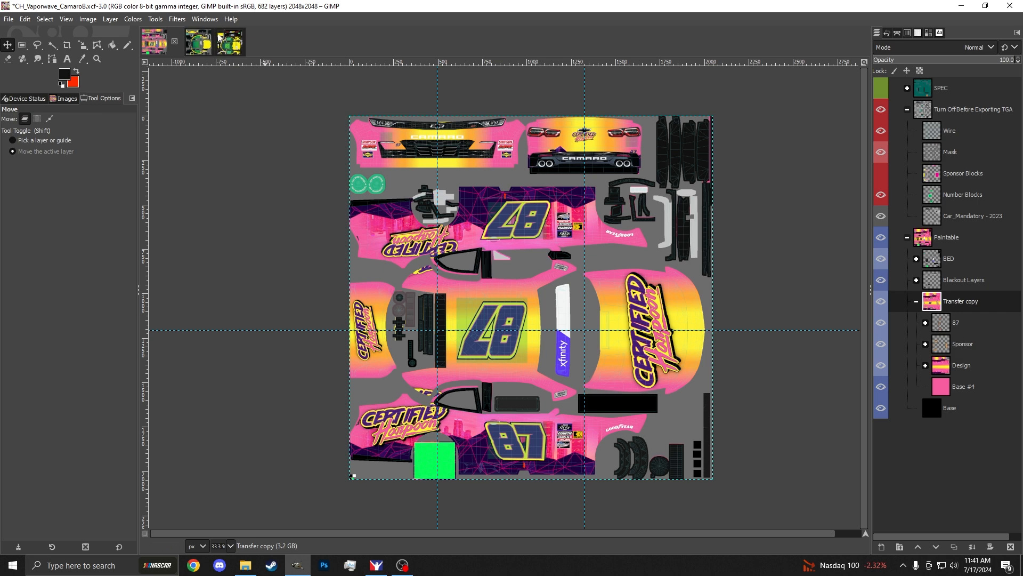
pyautogui.click(199, 42)
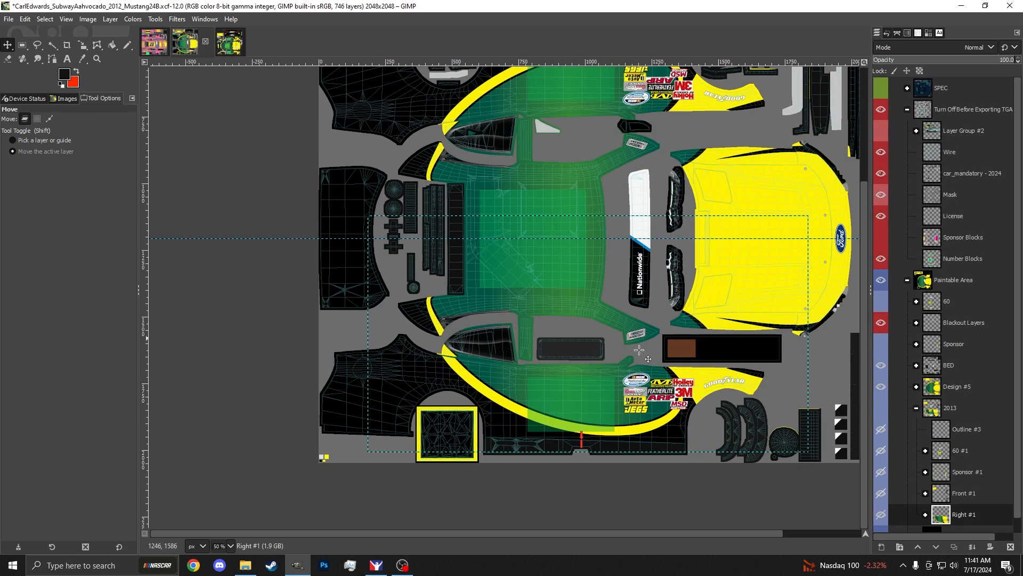
pyautogui.press('-')
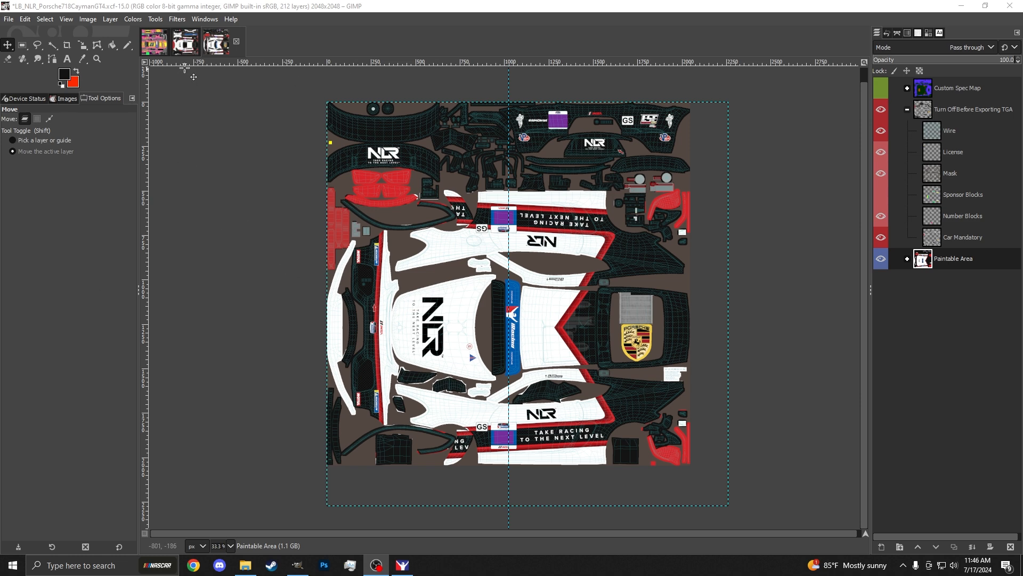
# - View the NLR Aston Martin Vantage GT4 template and return to the Porsche 718 Cayman GT4 template
pyautogui.click(185, 42)
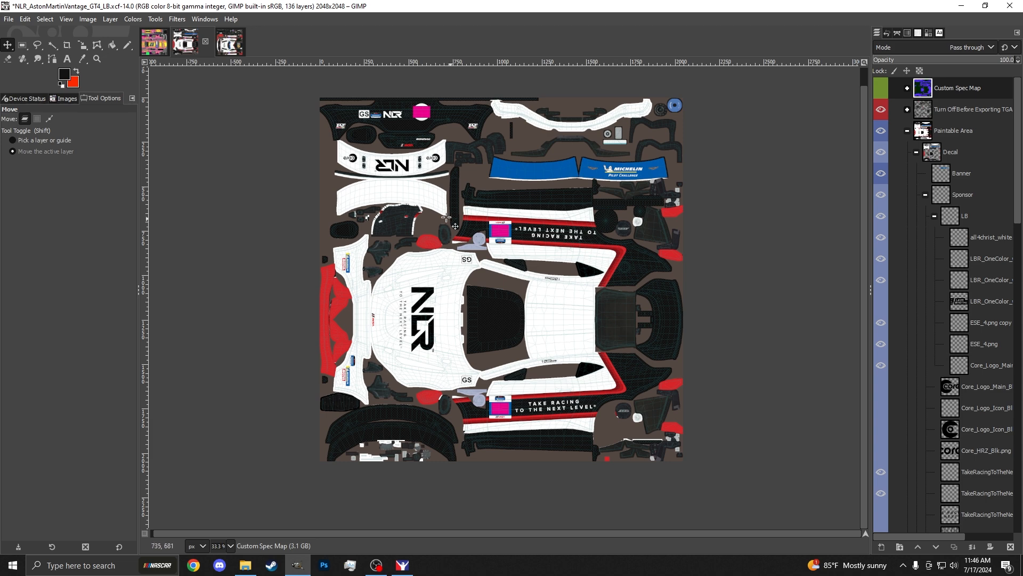
pyautogui.click(228, 51)
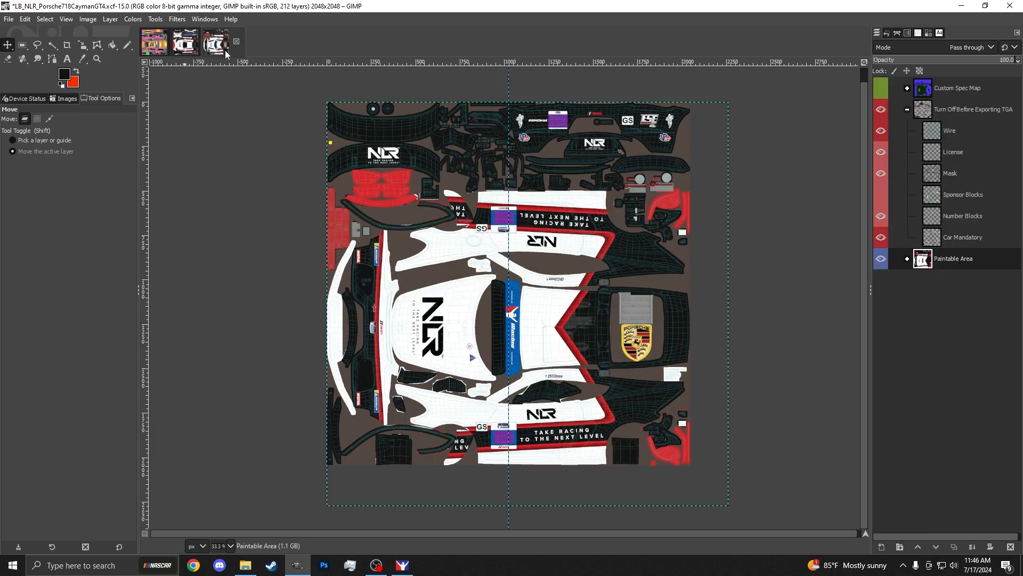
# - Try moving the Side1.1 layer group inside Left copy to reposition the red stripe's rear corner on the Porsche
pyautogui.click(906, 259)
pyautogui.click(908, 260)
pyautogui.scroll(-10, 949, 373)
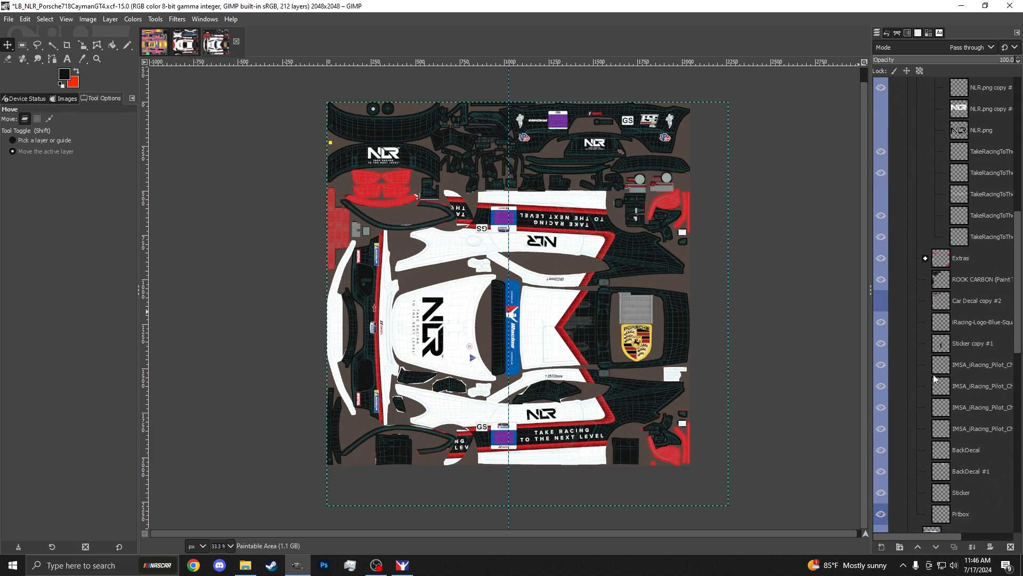
pyautogui.click(967, 353)
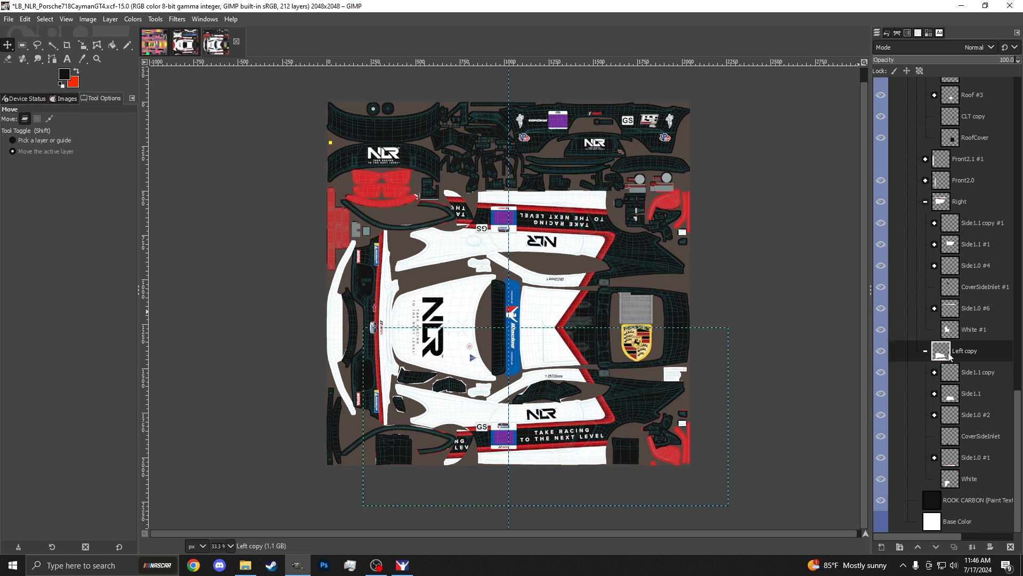
pyautogui.click(926, 352)
pyautogui.click(925, 479)
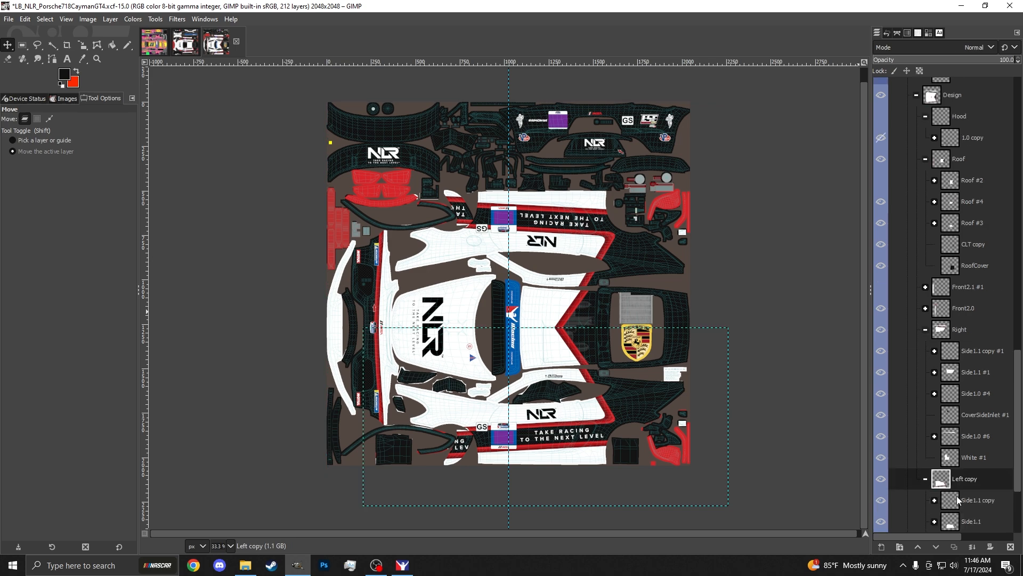
pyautogui.scroll(-3, 959, 480)
pyautogui.click(970, 394)
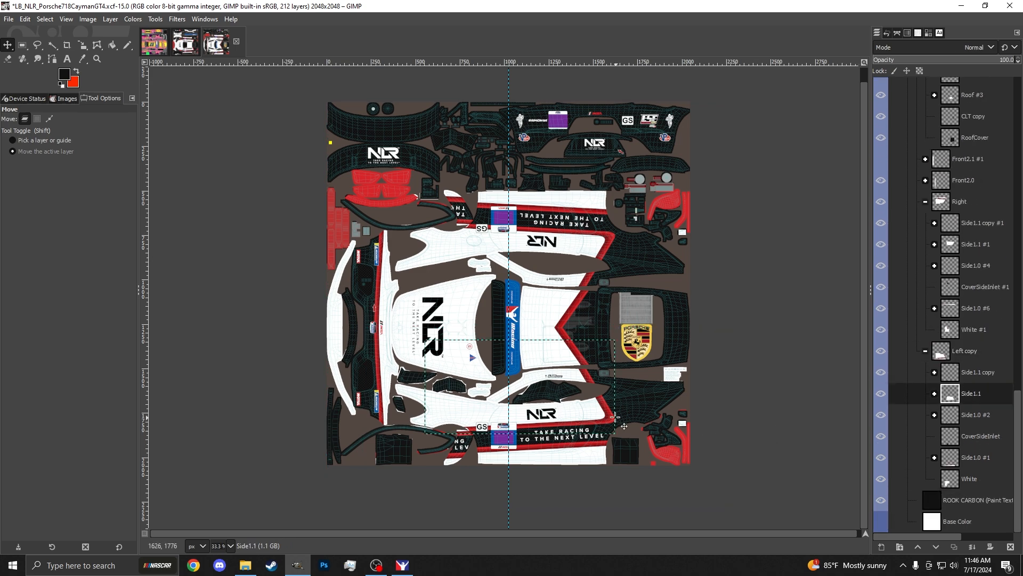
pyautogui.keyDown('ctrl'); pyautogui.scroll(6, 616, 416); pyautogui.keyUp('ctrl')
pyautogui.moveTo(644, 407); pyautogui.dragTo(705, 253)
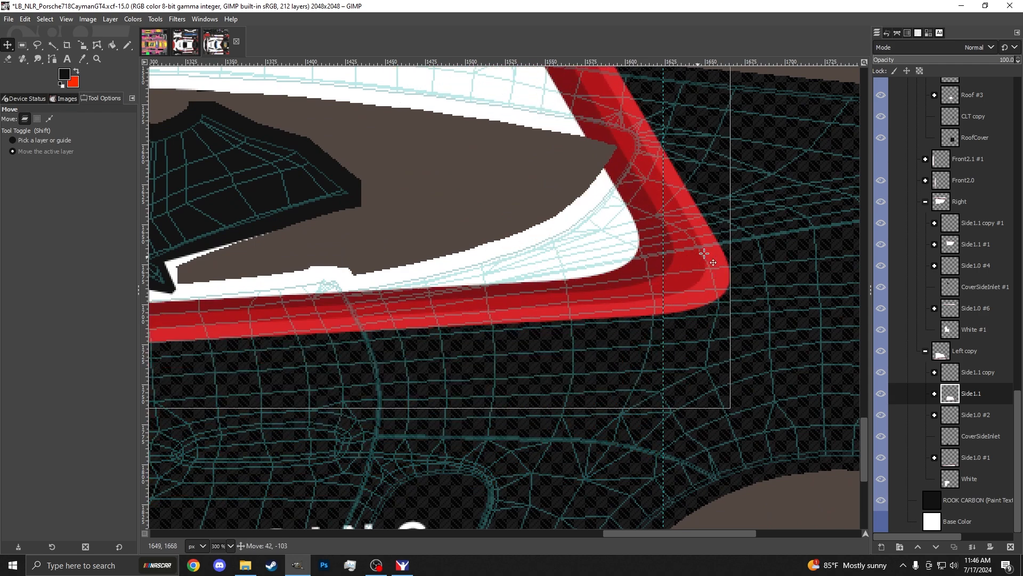
# - Compare the side and roof stripe layout of the Porsche template with that of the Aston Martin template
pyautogui.keyDown('ctrl'); pyautogui.scroll(-3, 684, 332); pyautogui.keyUp('ctrl')
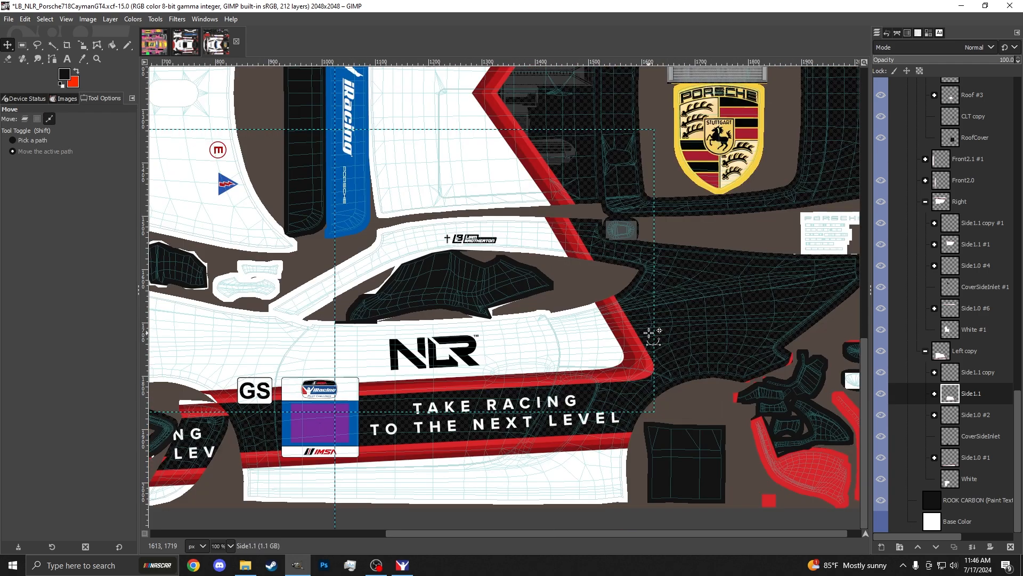
pyautogui.keyDown('ctrl'); pyautogui.scroll(-1, 651, 335); pyautogui.keyUp('ctrl')
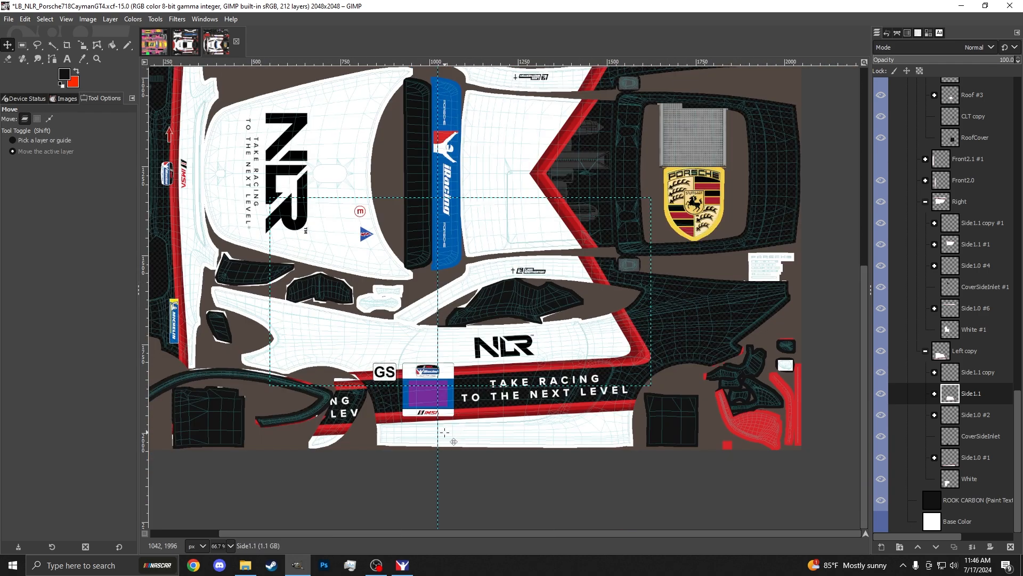
pyautogui.scroll(3, 464, 326)
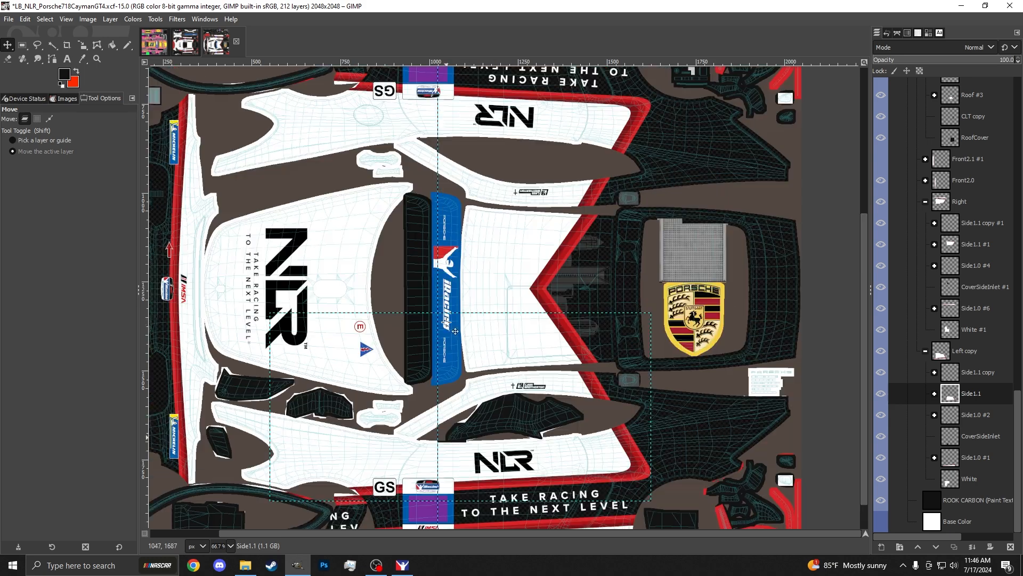
pyautogui.keyDown('ctrl'); pyautogui.scroll(-1, 529, 331); pyautogui.keyUp('ctrl')
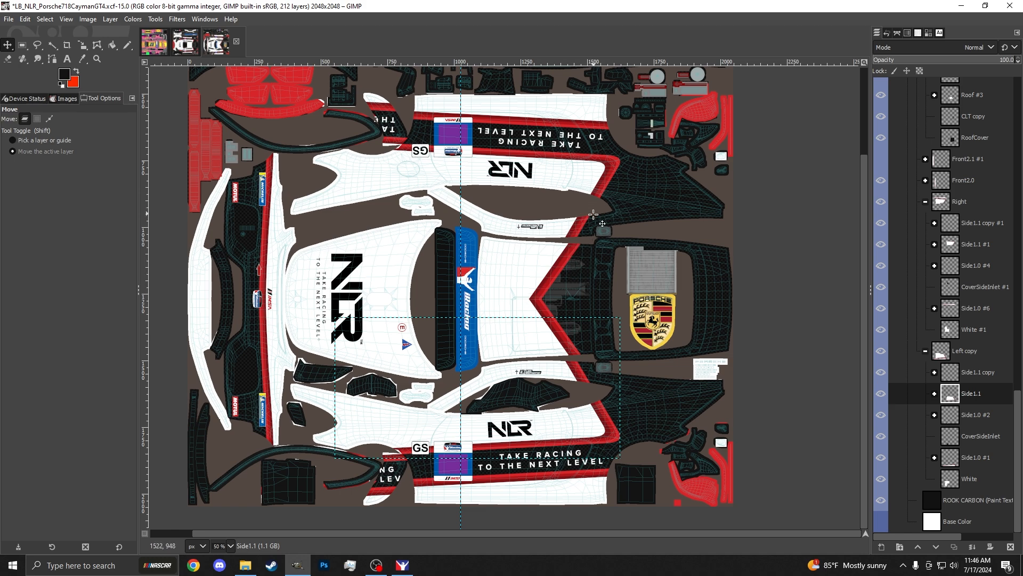
pyautogui.click(184, 42)
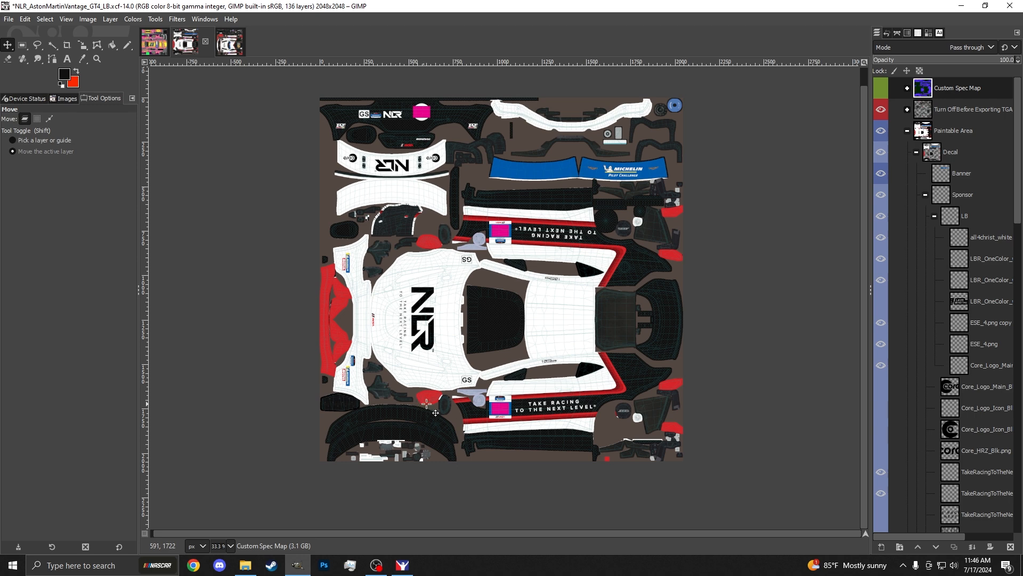
pyautogui.scroll(1, 552, 407)
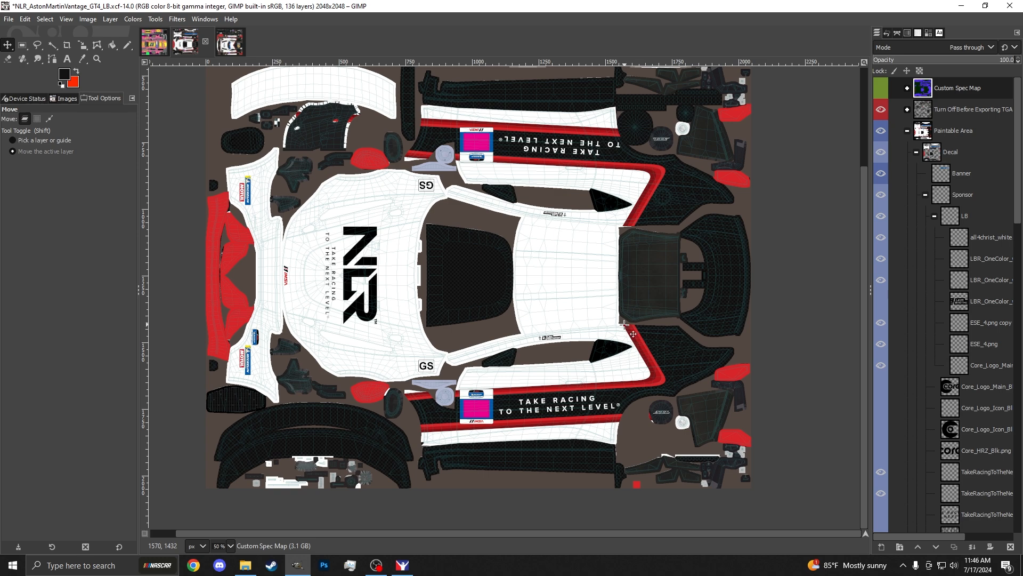
pyautogui.hotkey('ctrl', 'Tab')
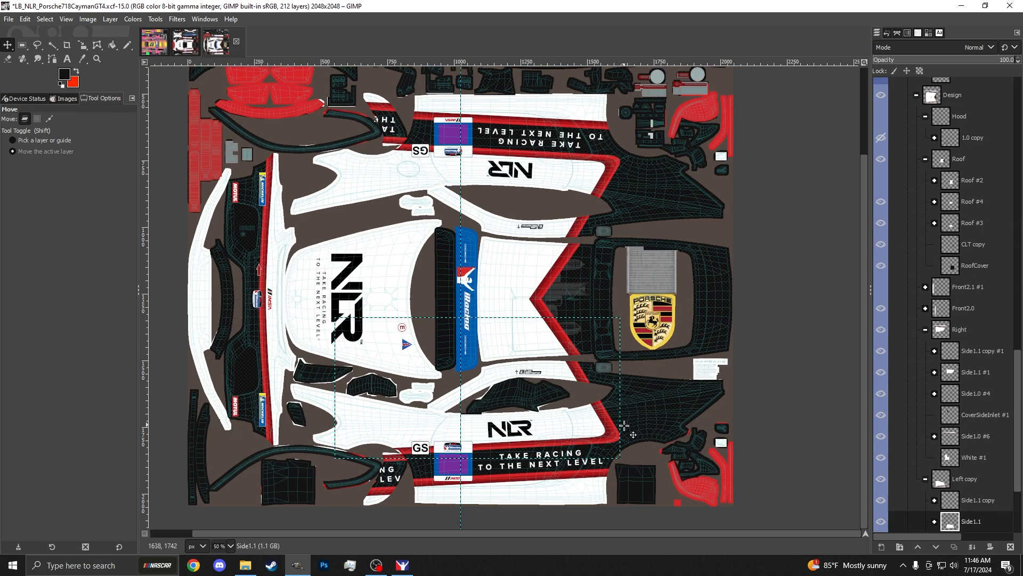
# - Switch to iRacing, reload the Porsche 718 Cayman car model, and rotate it to examine the NLR livery
pyautogui.click(403, 565)
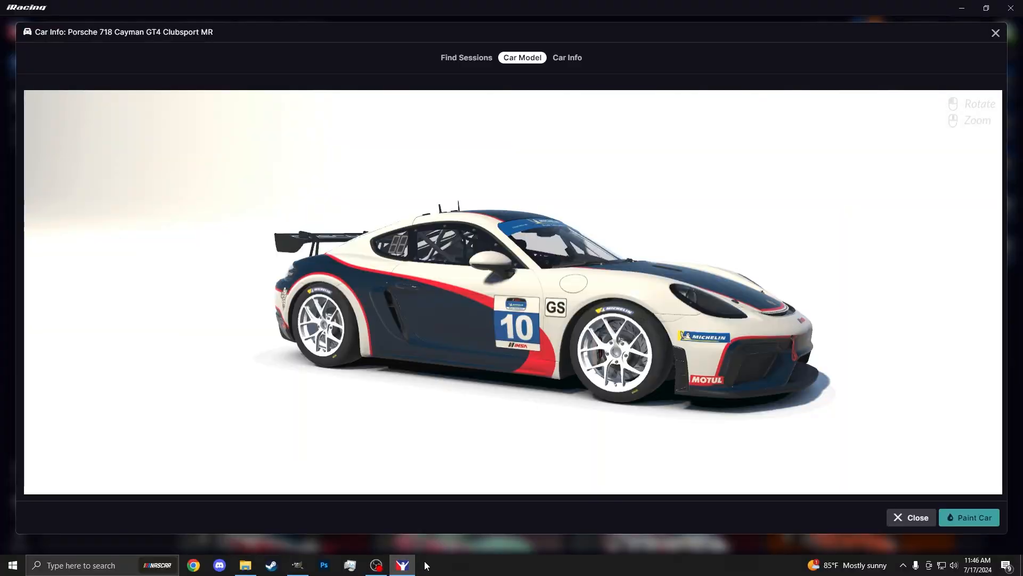
pyautogui.click(466, 57)
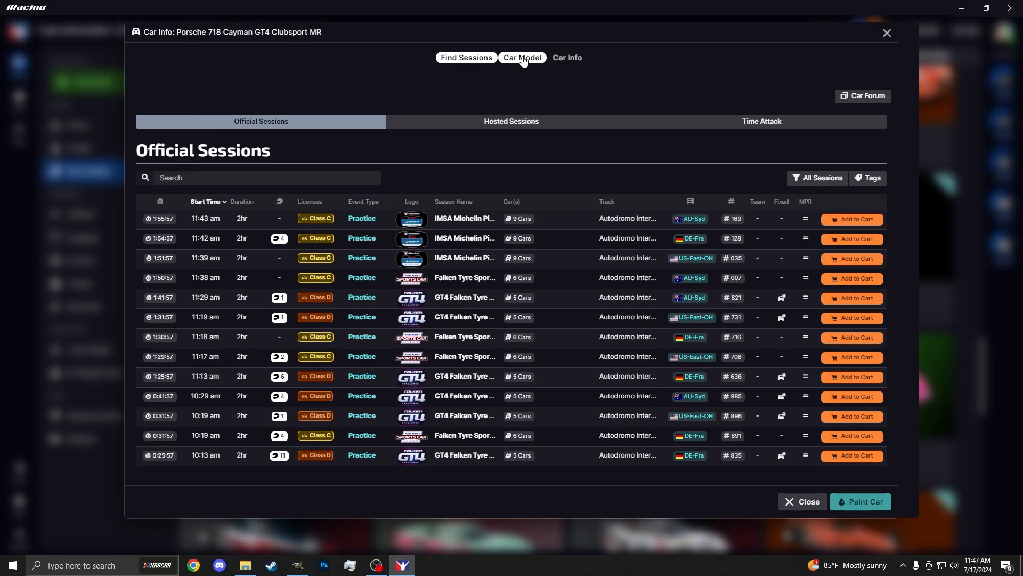
pyautogui.click(523, 57)
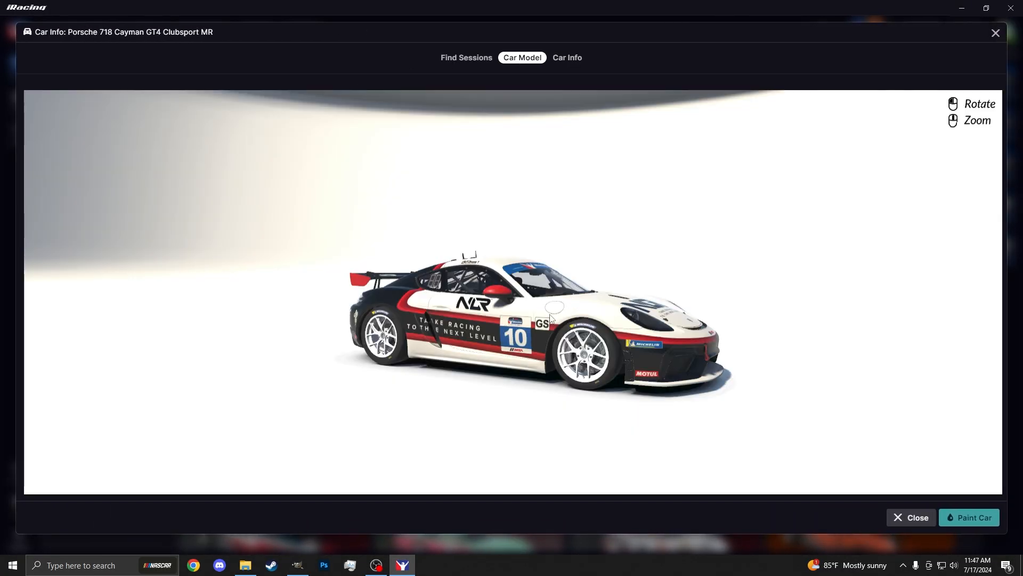
pyautogui.moveTo(504, 331); pyautogui.dragTo(517, 336)
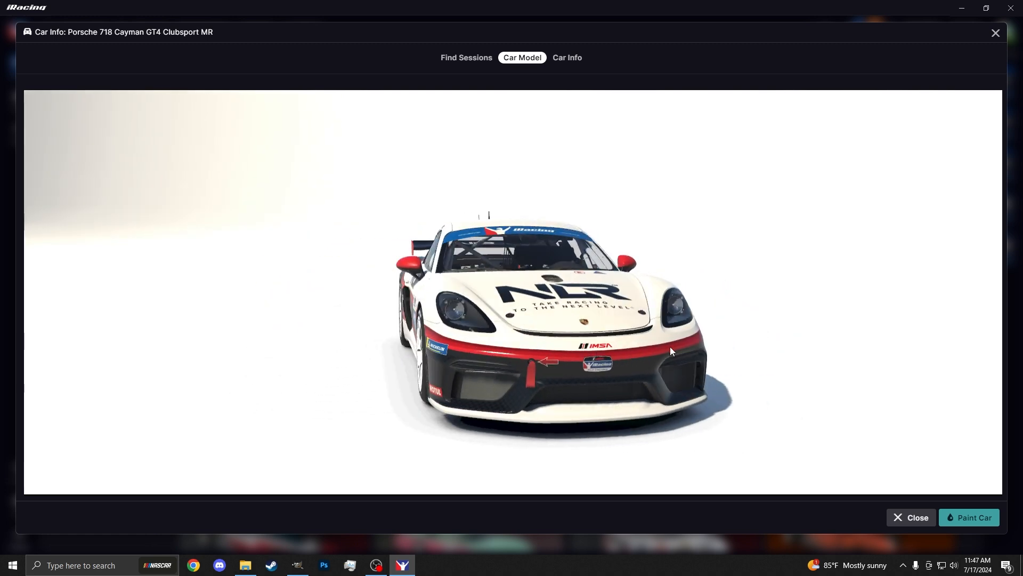
# - Close the Porsche preview, open the Aston Martin Vantage GT4 car model, and rotate it to examine the NLR livery
pyautogui.click(906, 517)
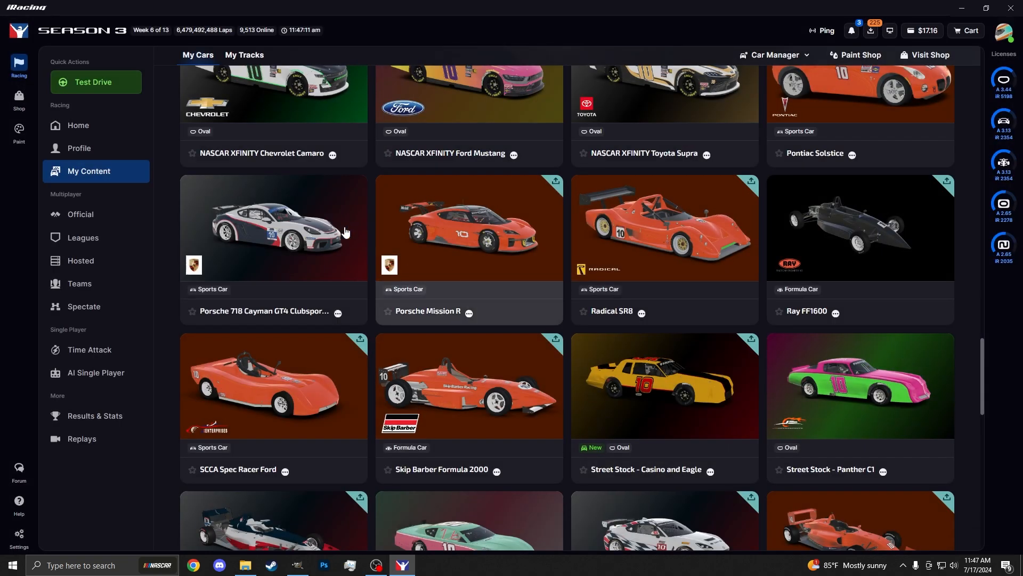
pyautogui.scroll(20, 296, 169)
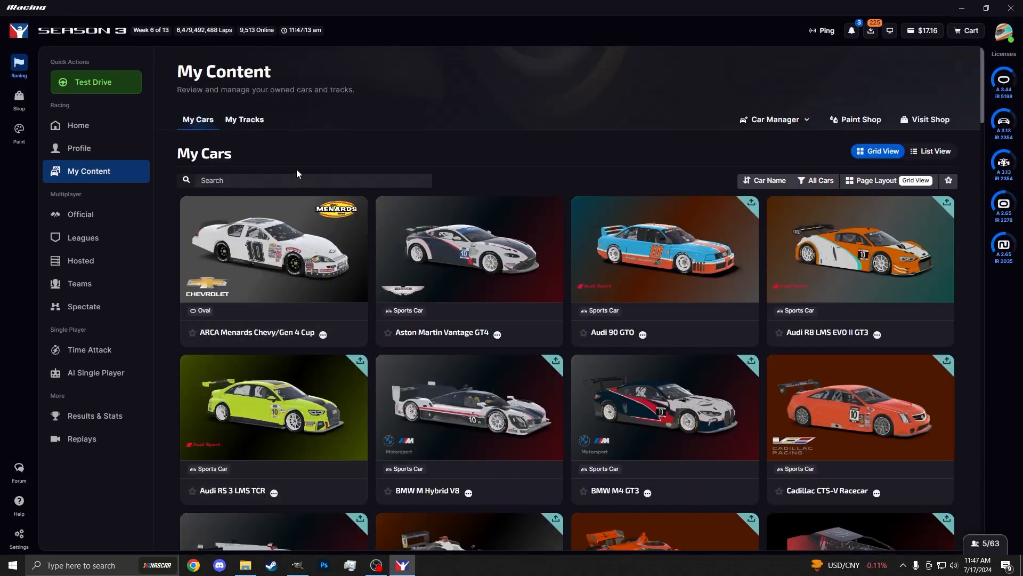
pyautogui.click(469, 256)
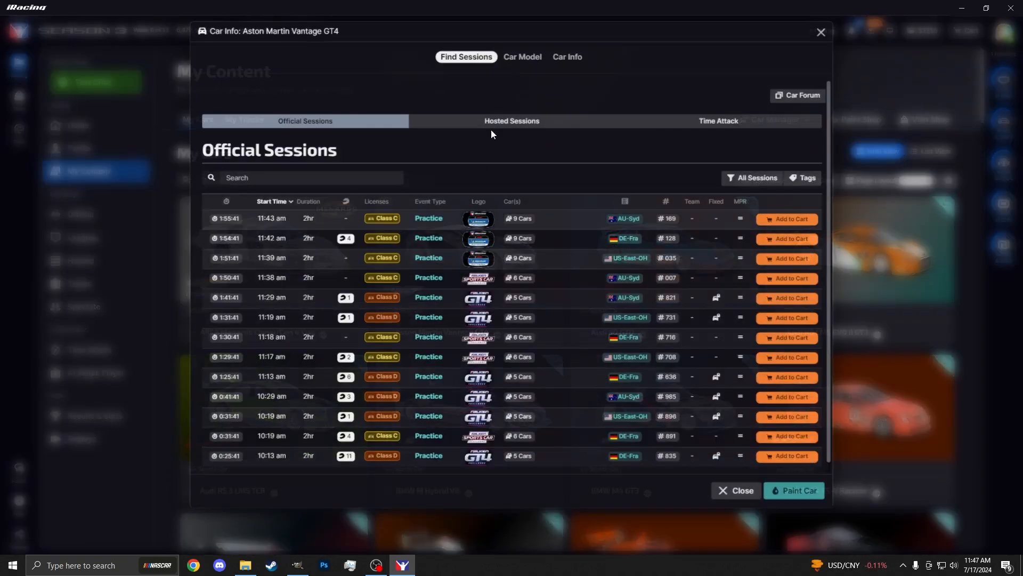
pyautogui.click(519, 58)
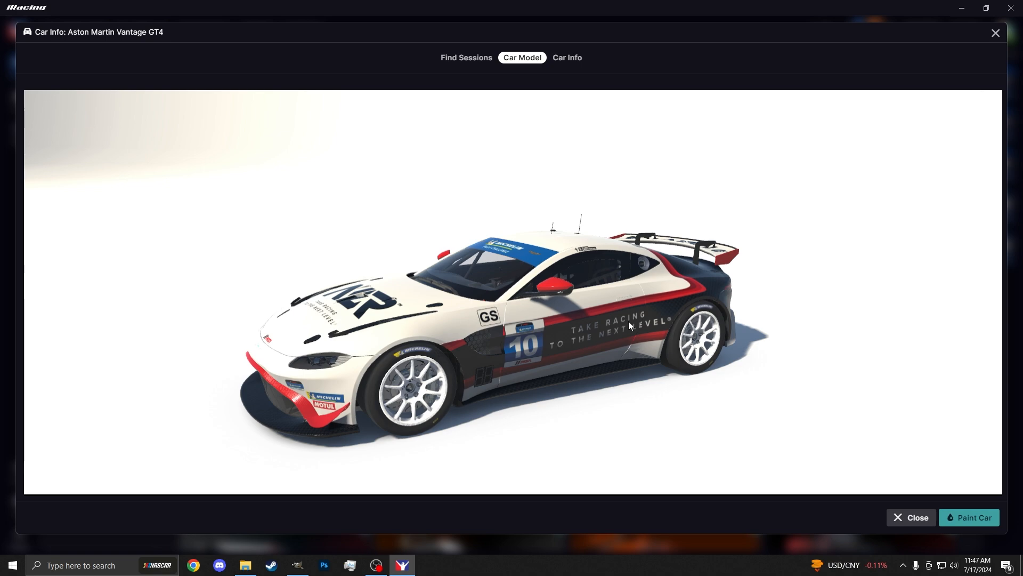
pyautogui.moveTo(589, 351); pyautogui.dragTo(520, 347)
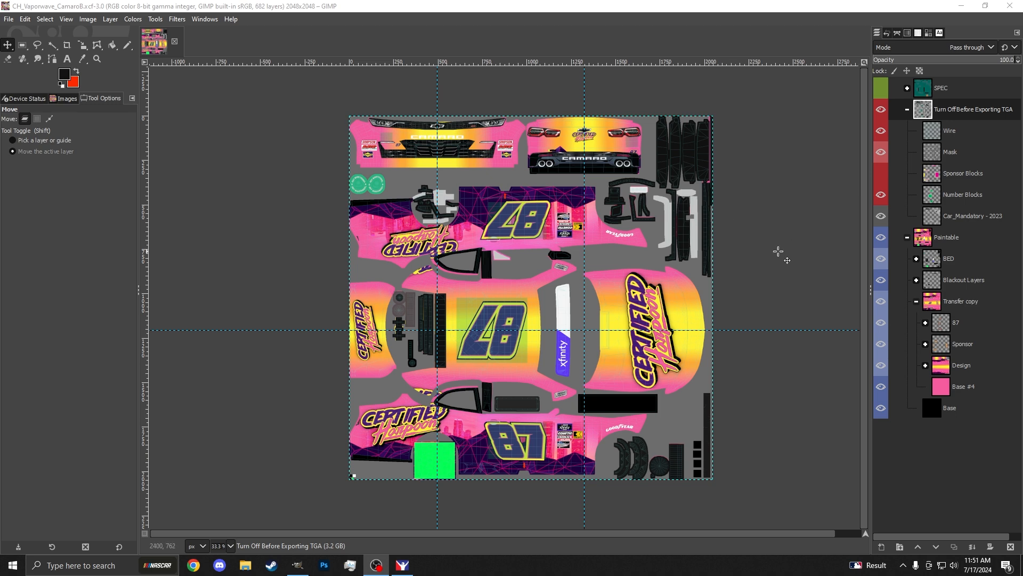
# - Hide the Turn Off Before Exporting TGA group in GIMP, re-export the Vaporwave Camaro livery as TGA, and return to iRacing
pyautogui.click(955, 302)
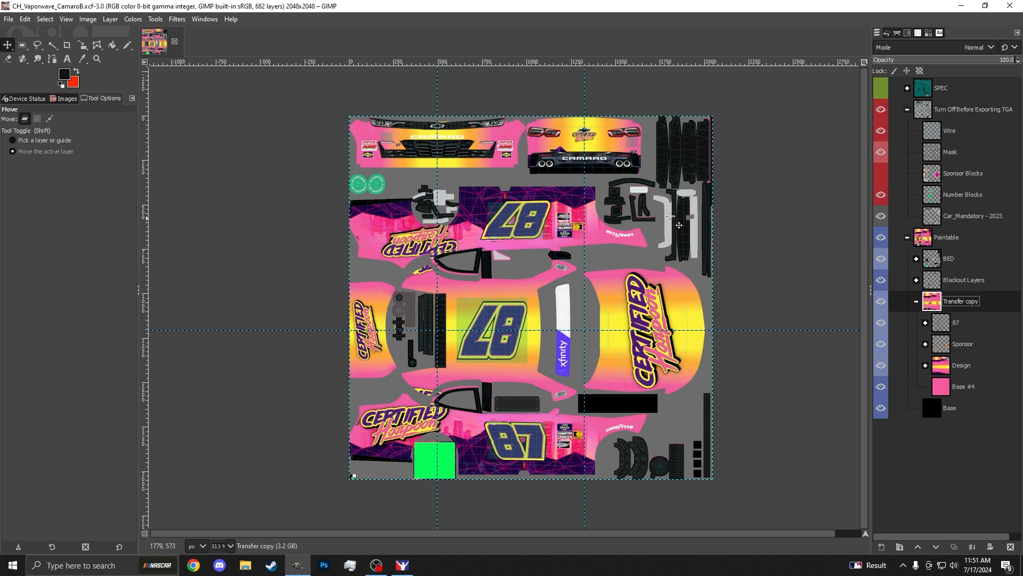
pyautogui.click(950, 112)
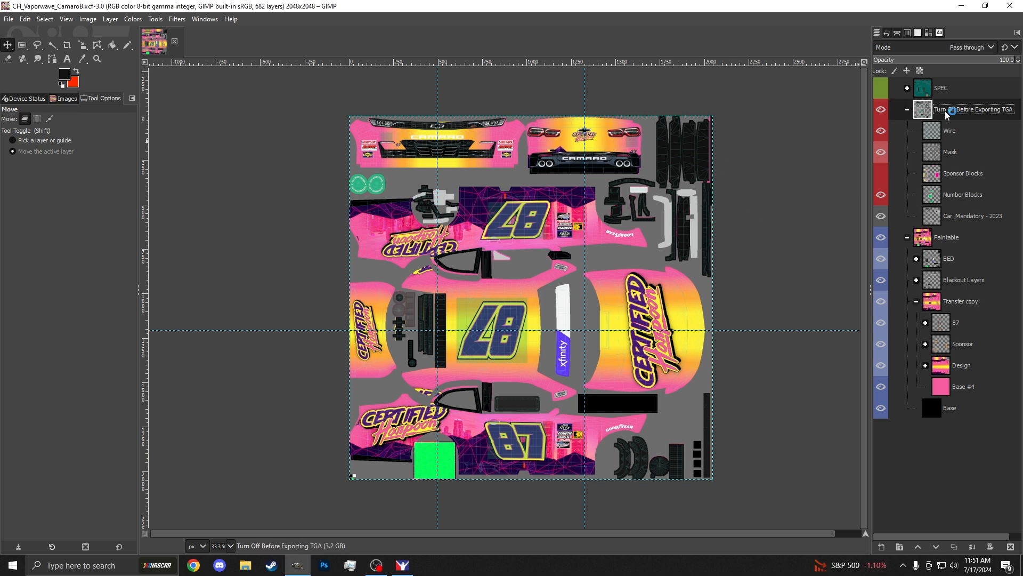
pyautogui.hotkey('ctrl', 'e')
pyautogui.click(402, 565)
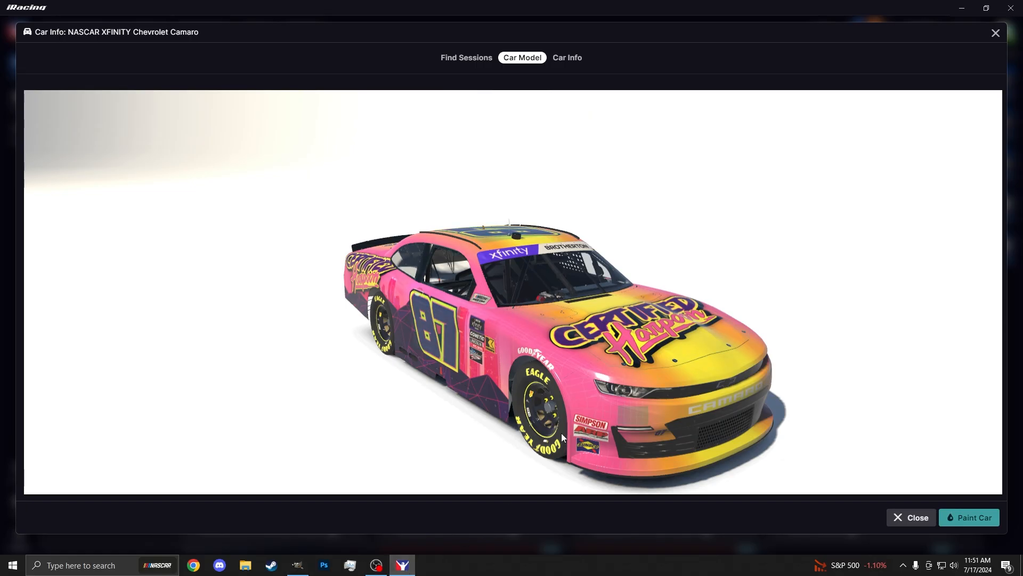
pyautogui.click(403, 565)
pyautogui.hotkey('ctrl', 'e')
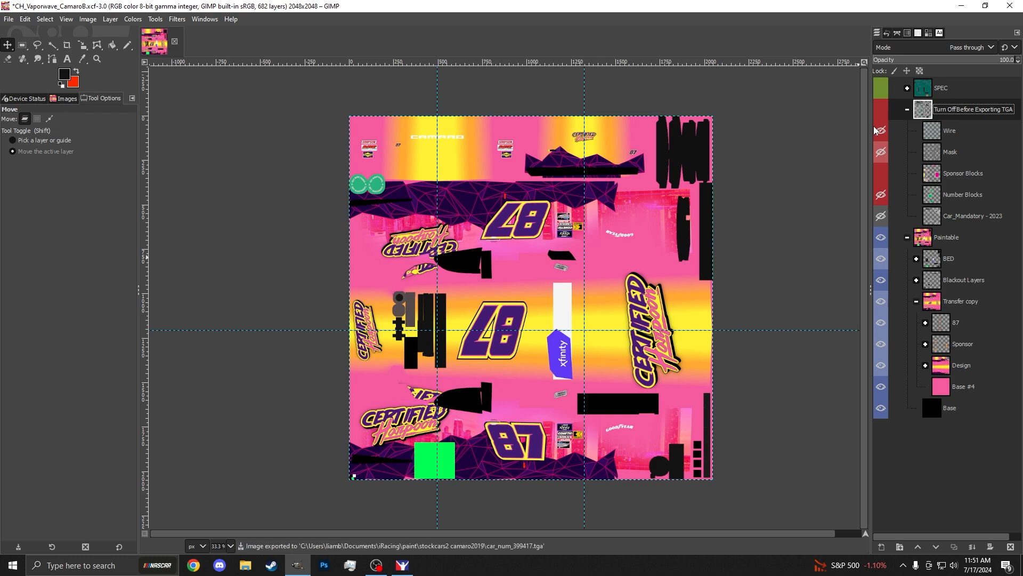
pyautogui.hotkey('alt', 'Tab')
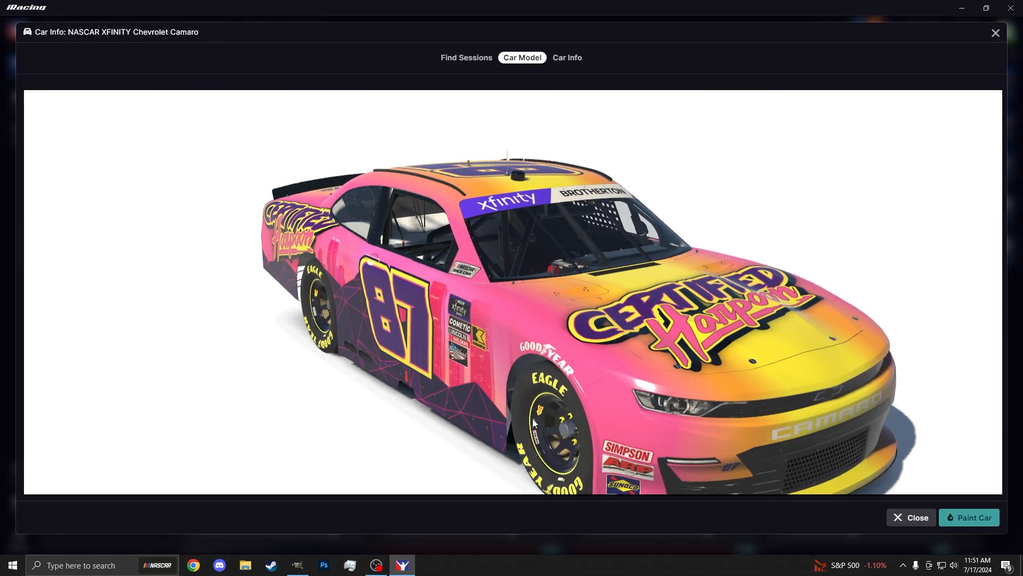
# - Examine the Certified Harpoon hood logo and the front bumper graphics of the NASCAR XFINITY Chevrolet Camaro up close
pyautogui.moveTo(533, 421); pyautogui.dragTo(489, 410)
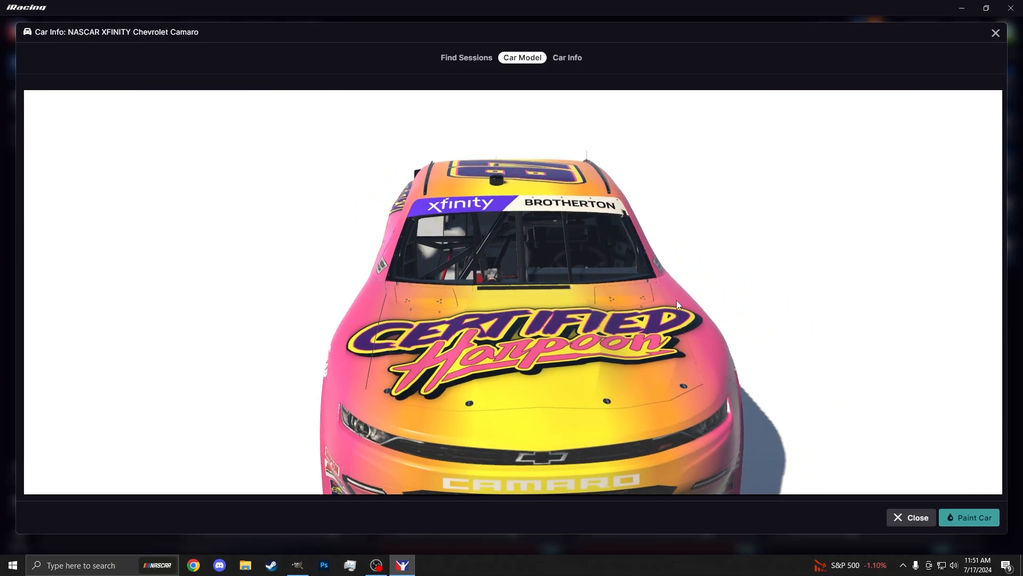
pyautogui.moveTo(589, 338); pyautogui.dragTo(548, 335)
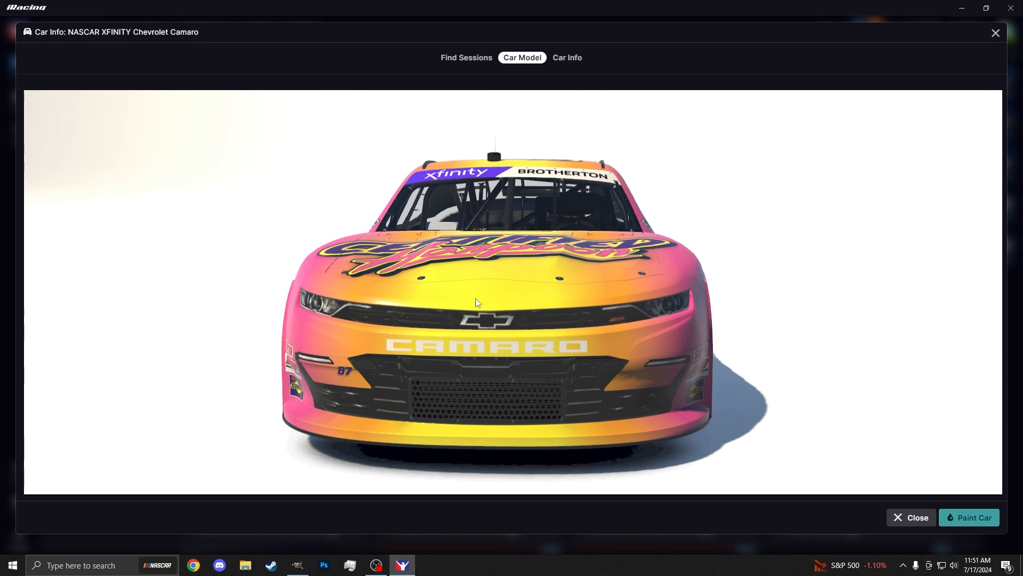
pyautogui.scroll(5, 378, 292)
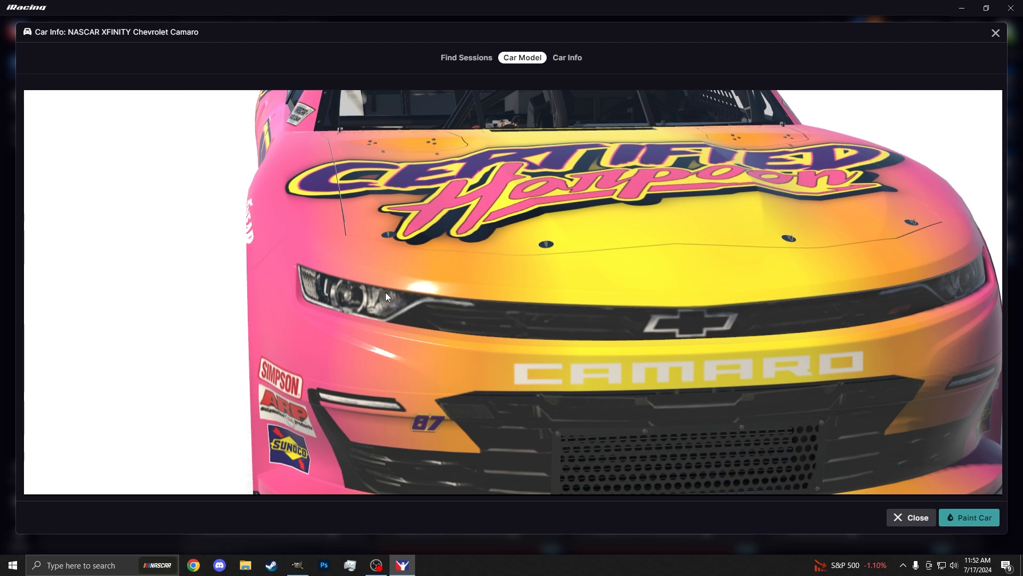
pyautogui.scroll(-5, 386, 296)
pyautogui.scroll(4, 438, 357)
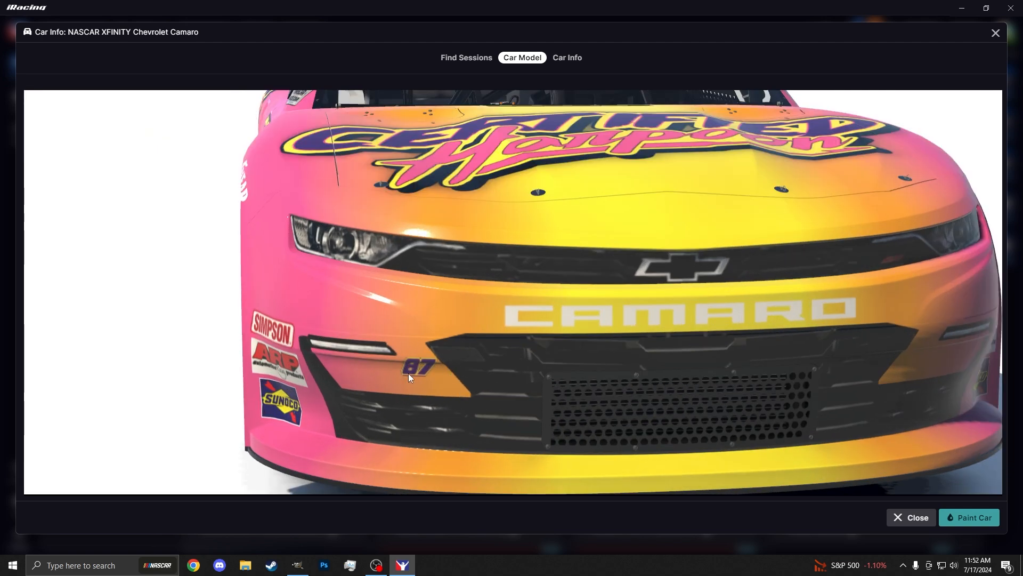
pyautogui.scroll(-4, 404, 370)
# - Rotate the Camaro to its right side and inspect the sponsor logo where it meets the rear quarter window
pyautogui.moveTo(391, 353); pyautogui.dragTo(475, 343)
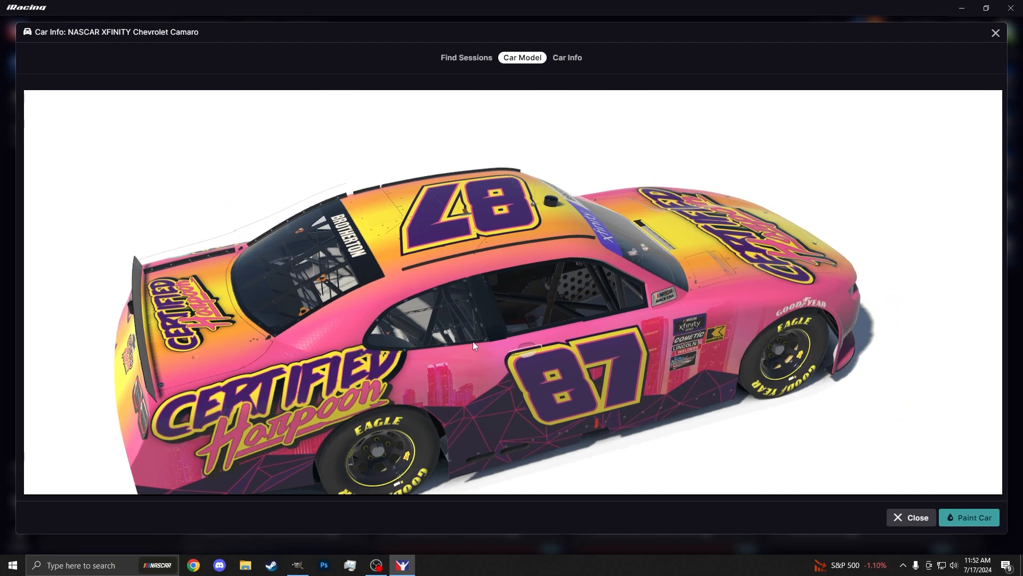
pyautogui.scroll(2, 316, 366)
pyautogui.scroll(3, 317, 366)
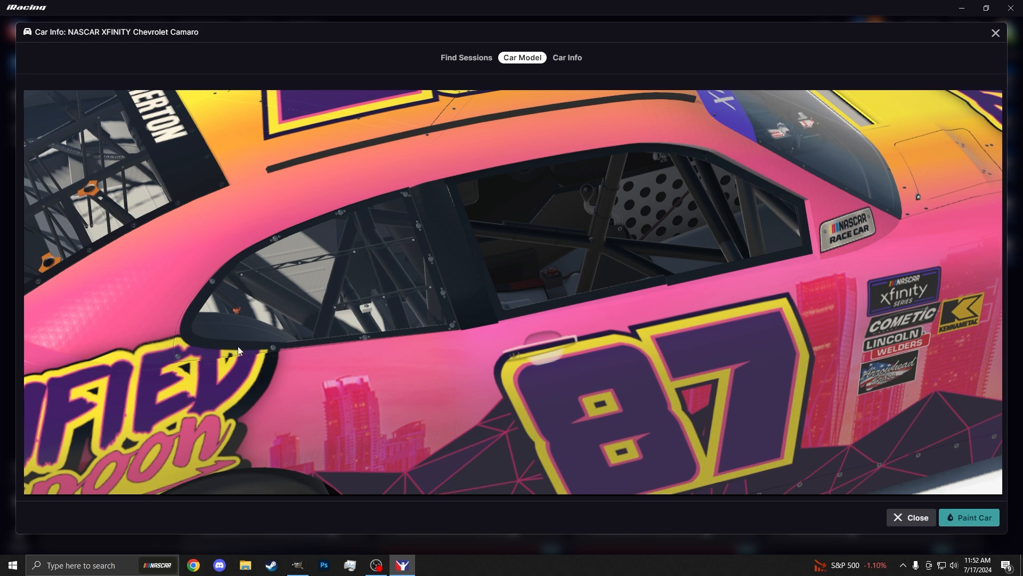
pyautogui.scroll(-5, 235, 337)
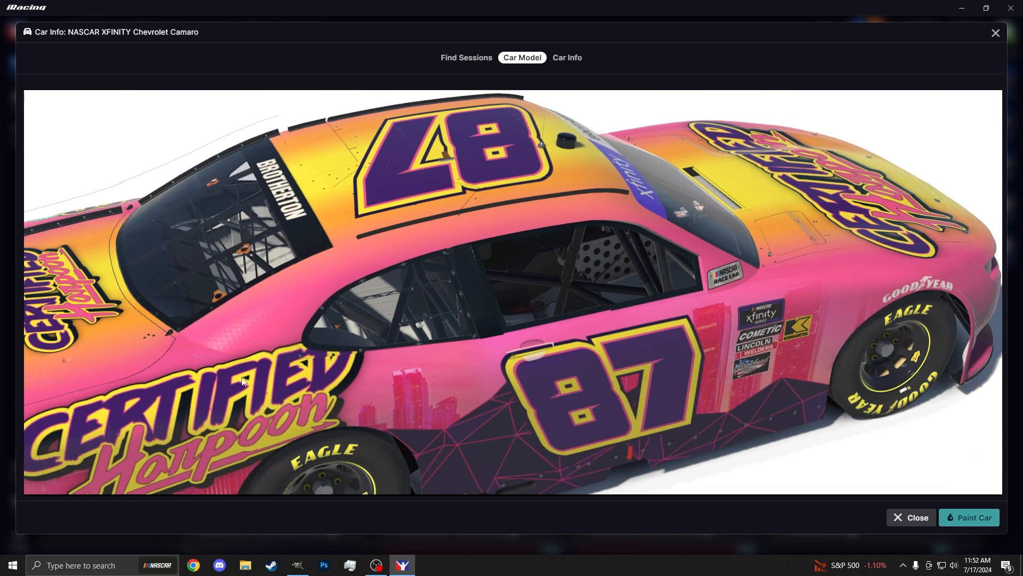
# - Rotate the Camaro around its rear and inspect the left-side sponsor logo below the quarter window
pyautogui.moveTo(235, 337); pyautogui.dragTo(366, 333)
pyautogui.moveTo(436, 337); pyautogui.dragTo(401, 307)
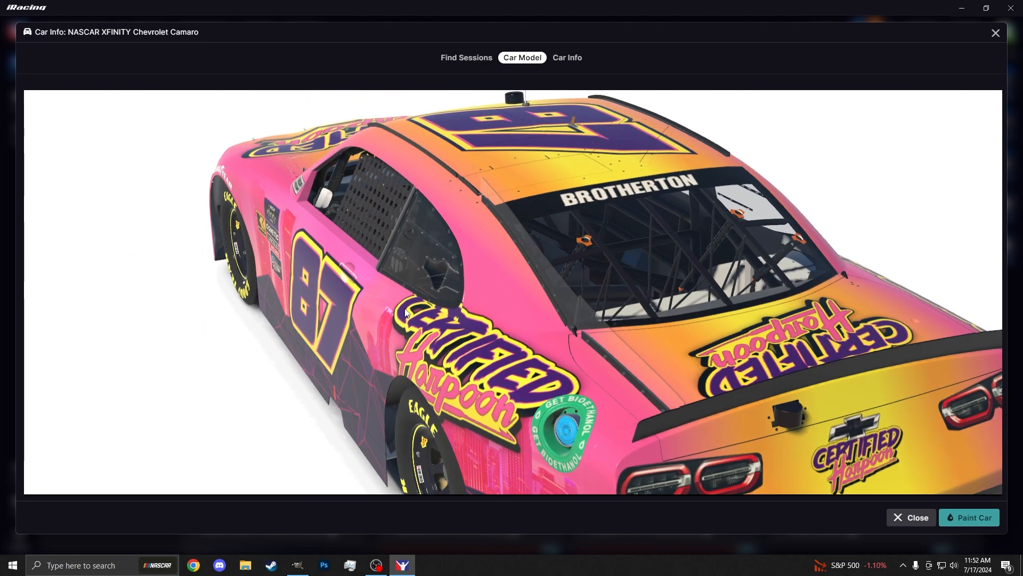
pyautogui.scroll(5, 481, 296)
pyautogui.scroll(4, 669, 271)
pyautogui.moveTo(669, 272); pyautogui.dragTo(821, 393)
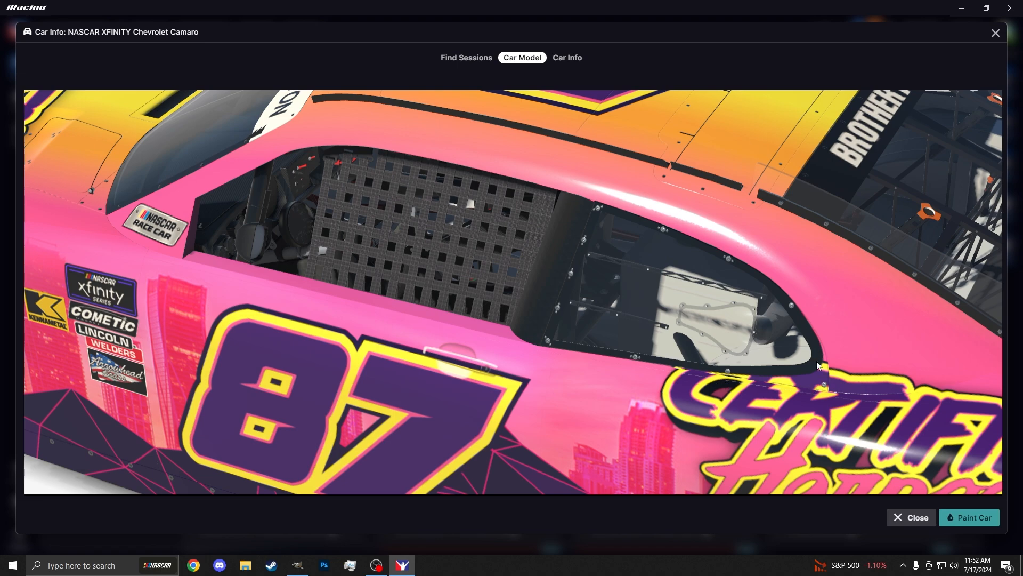
pyautogui.scroll(-5, 769, 362)
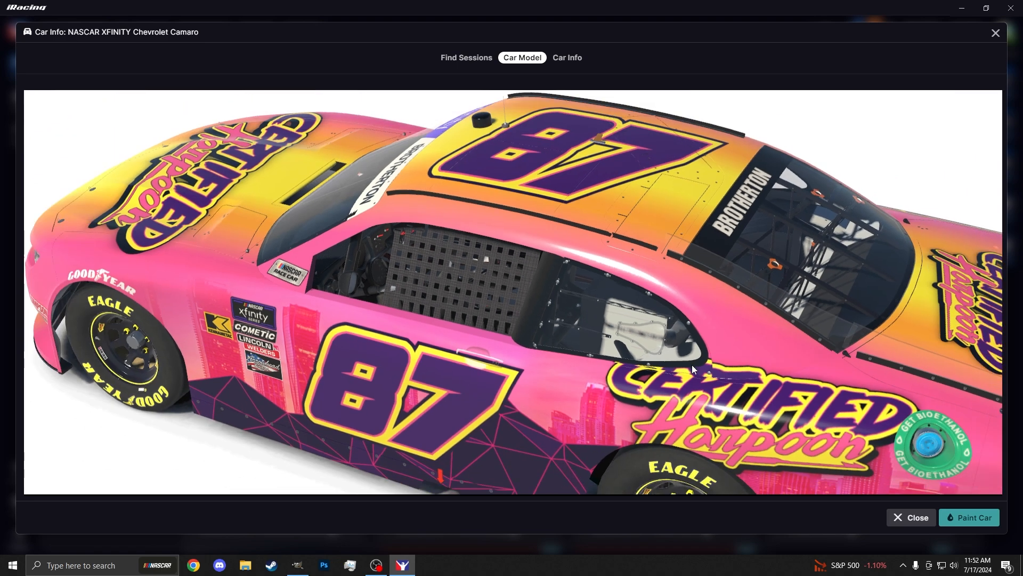
pyautogui.moveTo(692, 364); pyautogui.dragTo(564, 321)
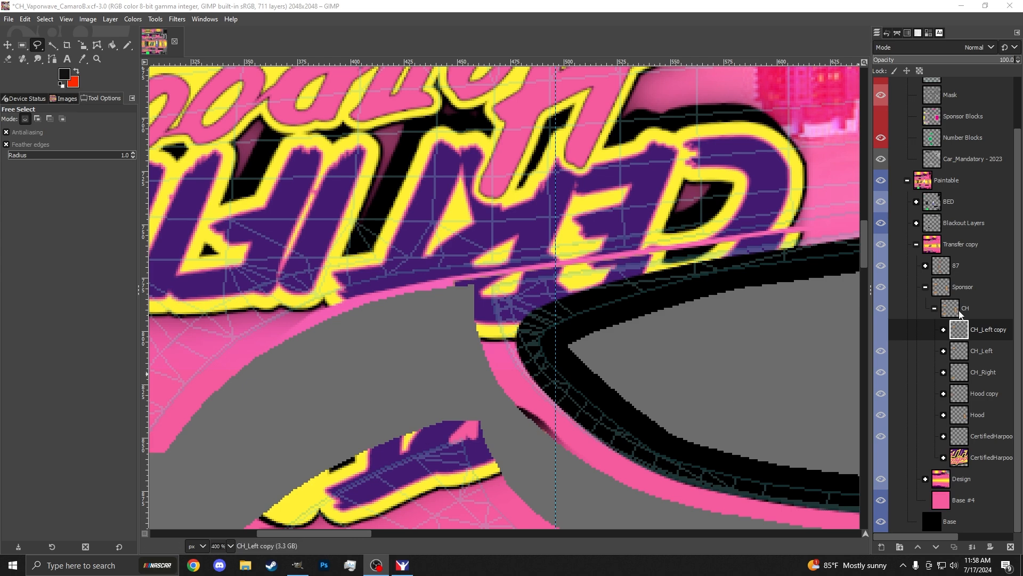
# - Toggle the CH sponsor group off and on in the Camaro template and examine the logo break around the rear quarter window
pyautogui.click(946, 314)
pyautogui.press('-')
pyautogui.press('-')
pyautogui.press('-')
pyautogui.press('-')
pyautogui.press('-')
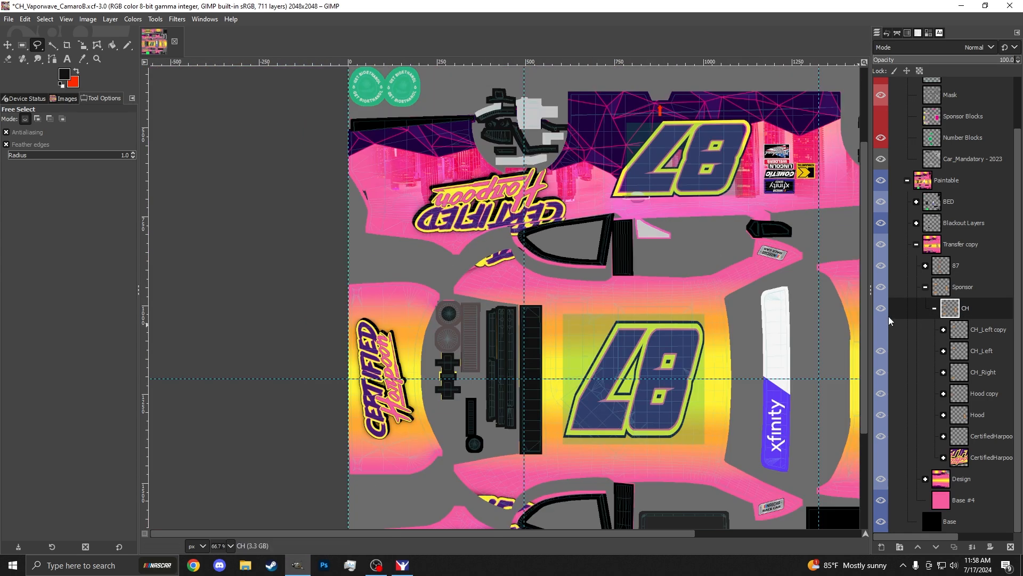
pyautogui.click(881, 309)
pyautogui.click(881, 309)
pyautogui.press('+')
pyautogui.press('+')
pyautogui.press('+')
pyautogui.press('+')
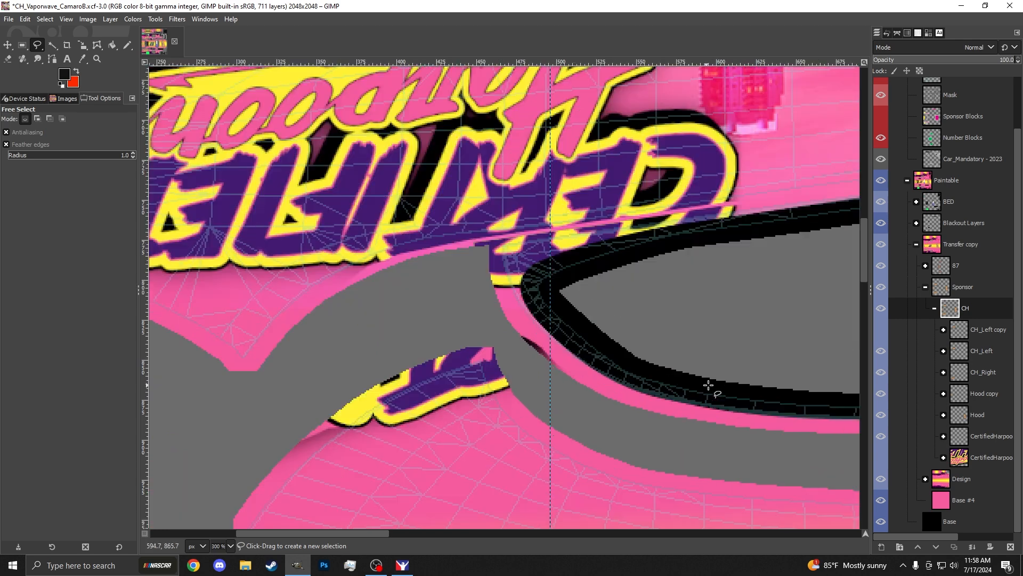
# - Compare the logo seam with and without the CH_Left copy group by toggling that group's visibility
pyautogui.click(969, 352)
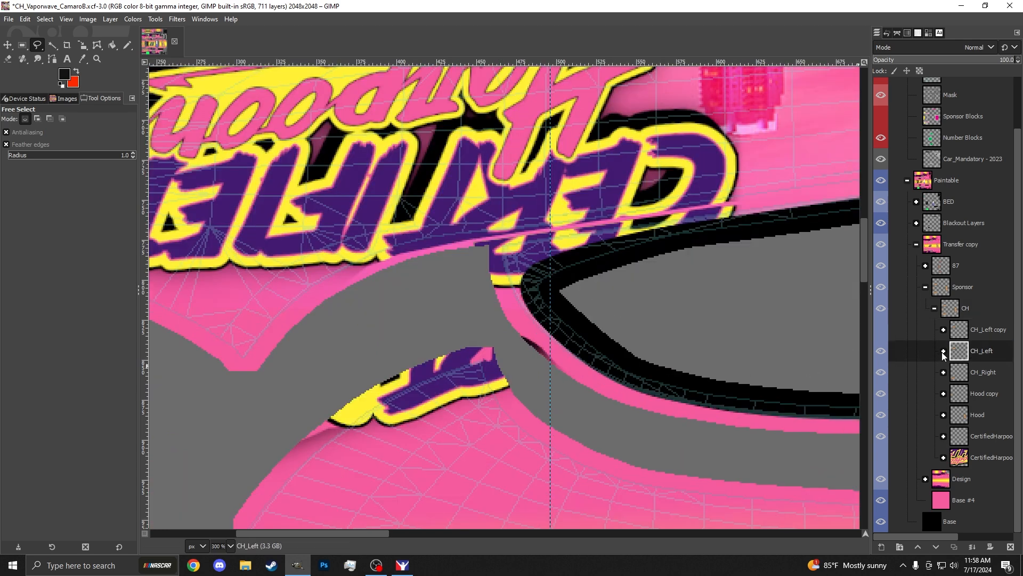
pyautogui.click(881, 330)
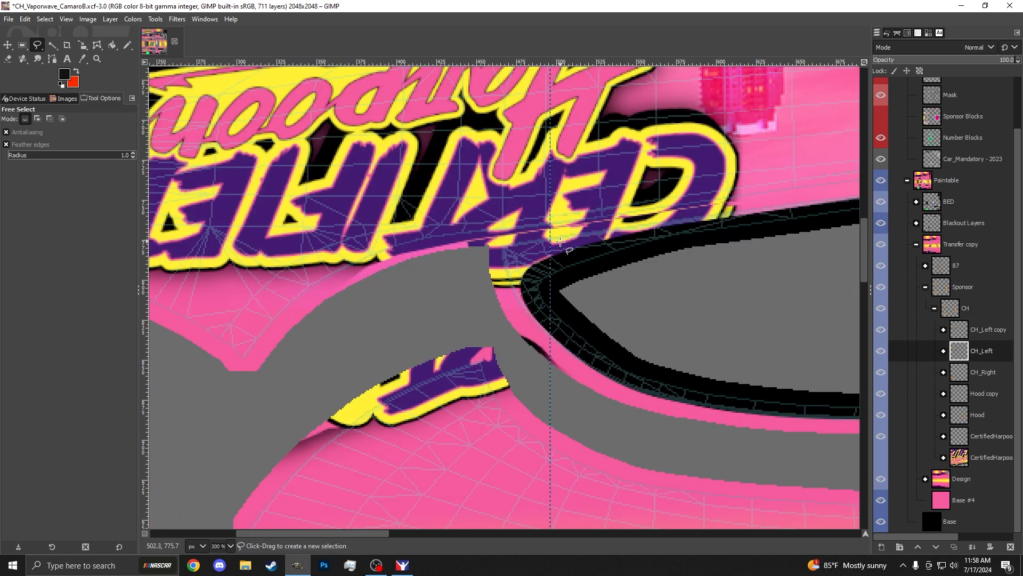
pyautogui.click(881, 330)
pyautogui.click(881, 331)
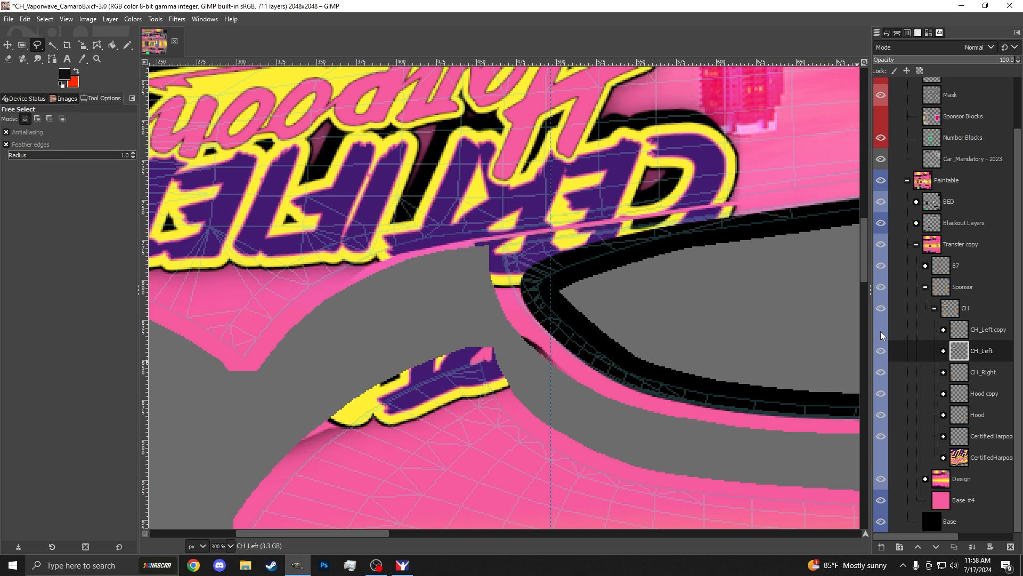
# - Move the CH #2 piece inside the CH_Left group so its lettering lines up with the main logo across the window seam
pyautogui.click(943, 351)
pyautogui.click(952, 393)
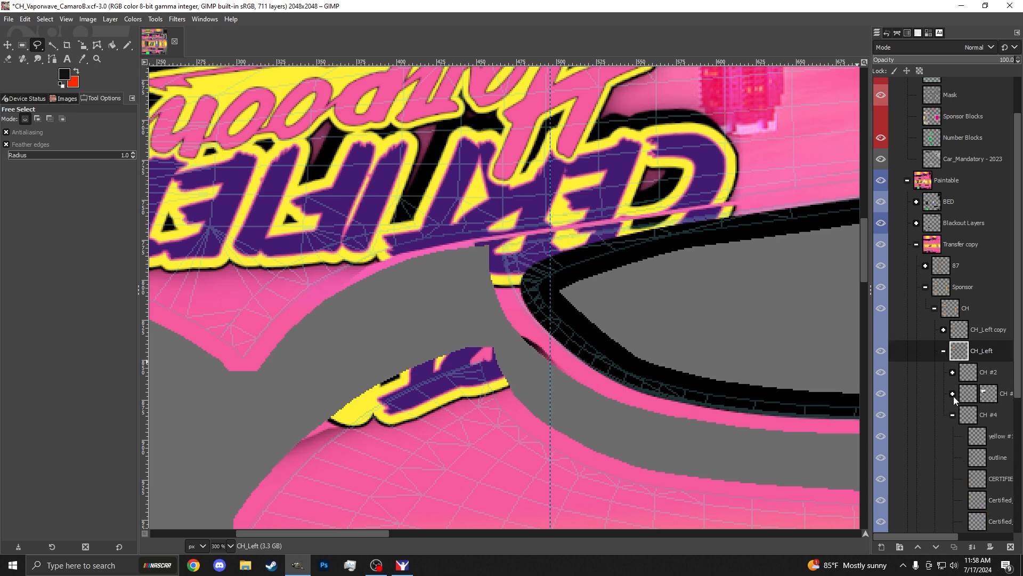
pyautogui.click(954, 415)
pyautogui.click(980, 372)
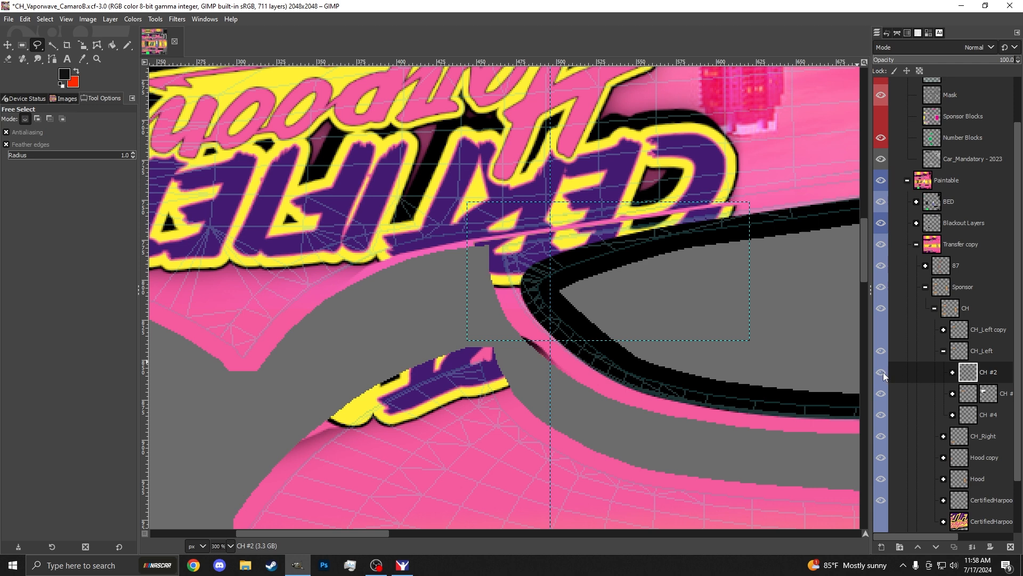
pyautogui.press('m')
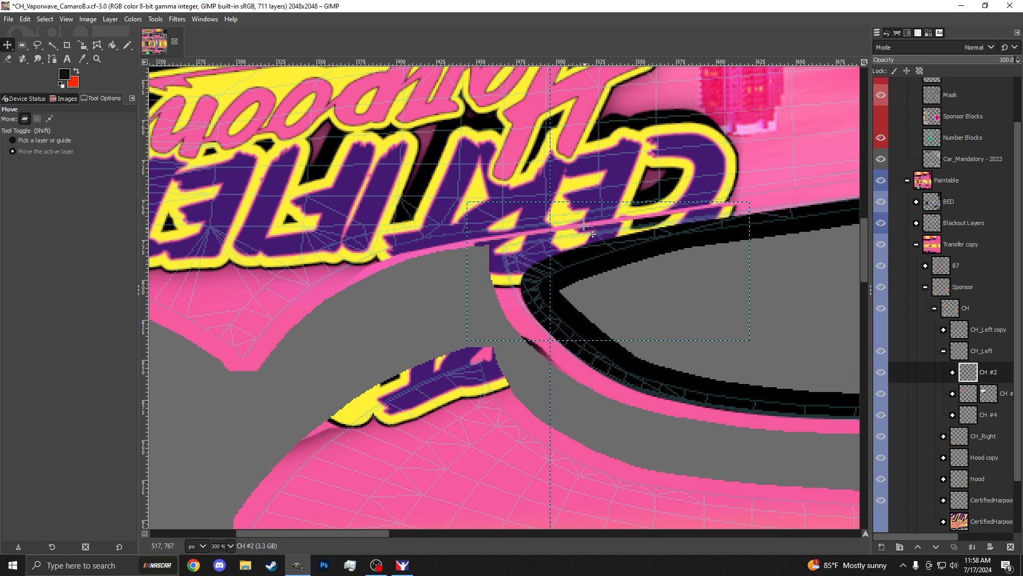
pyautogui.scroll(3, 577, 228)
pyautogui.moveTo(600, 266); pyautogui.dragTo(525, 232)
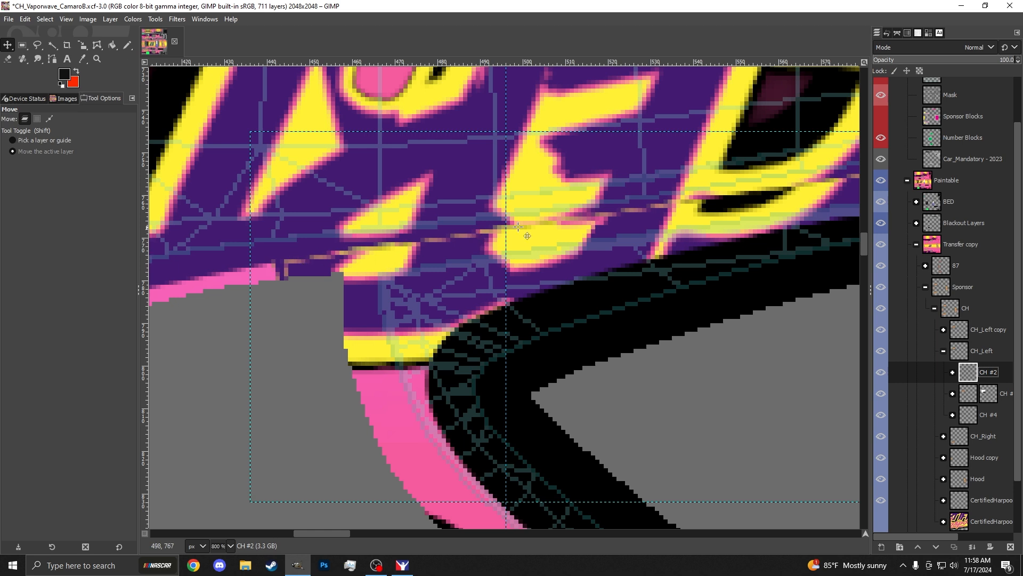
# - Compare the original and copied left logos, keep CH_Left copy visible, and hide and collapse the original CH_Left group
pyautogui.click(879, 331)
pyautogui.click(880, 331)
pyautogui.click(943, 351)
pyautogui.scroll(2, 900, 120)
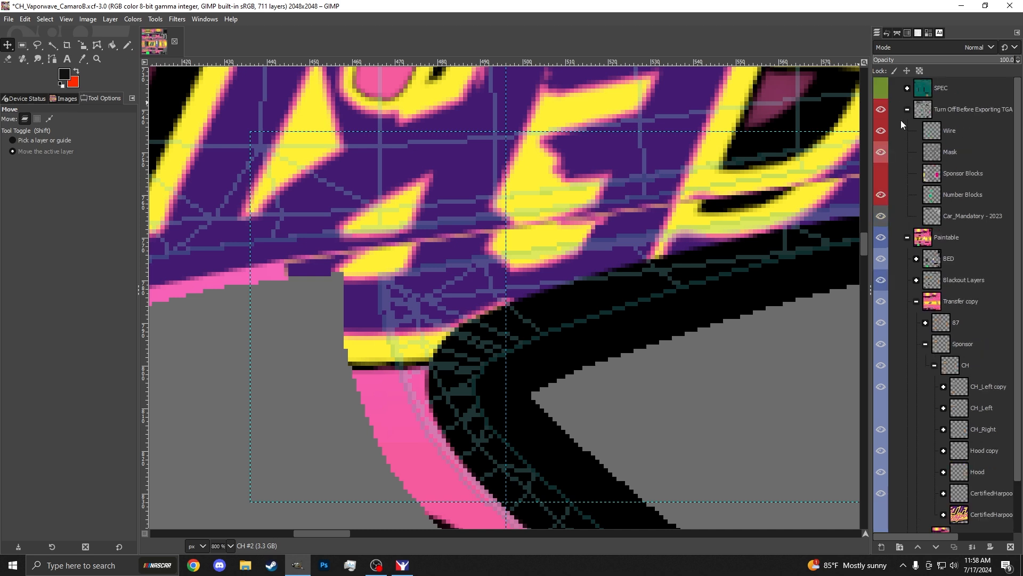
# - Hide the Turn Off Before Exporting TGA group, export the corrected Camaro livery, and switch to iRacing
pyautogui.click(882, 110)
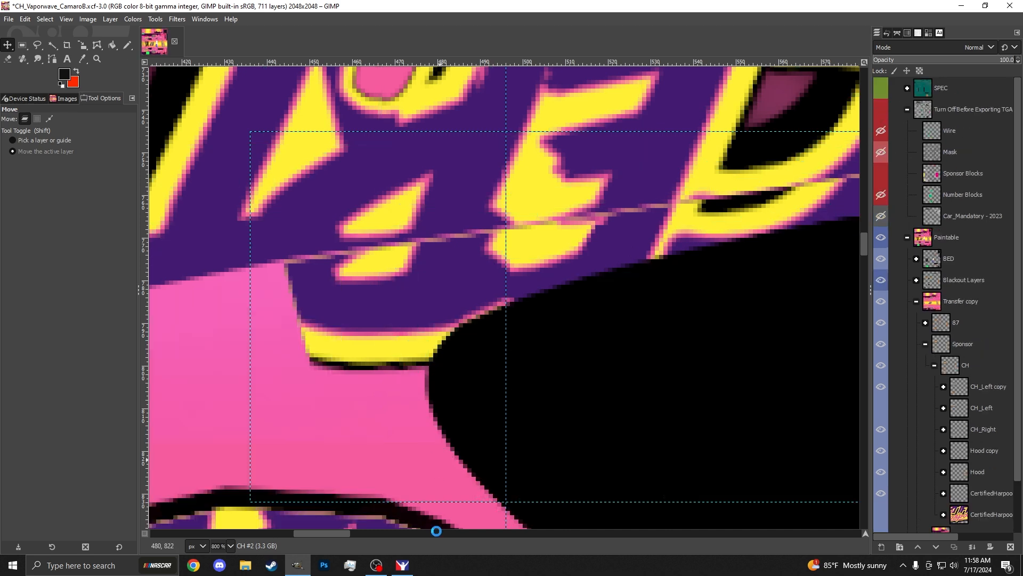
pyautogui.hotkey('ctrl', 'e')
pyautogui.click(402, 565)
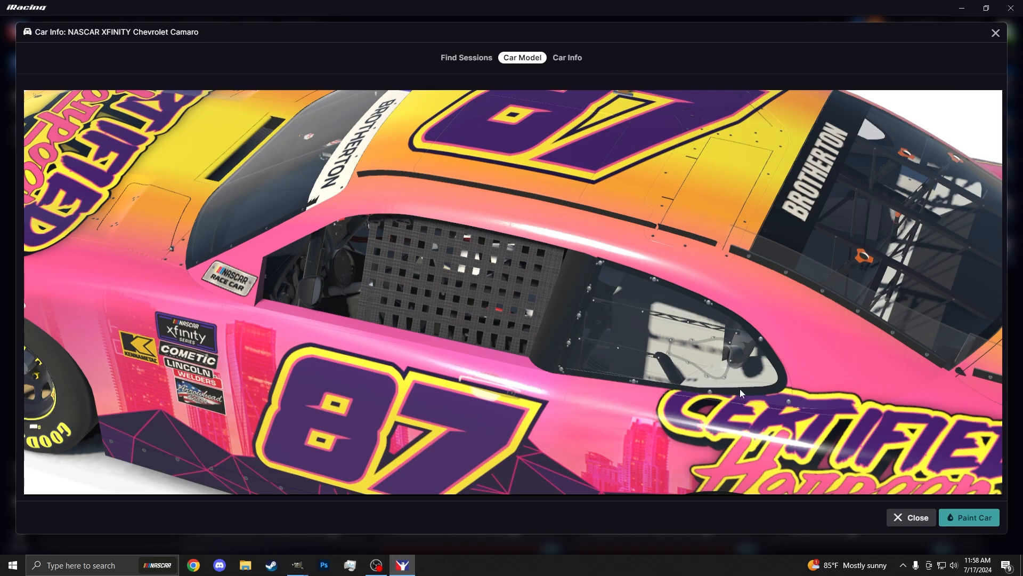
# - Inspect the realigned Certified Harpoon logo around the quarter windows on both sides of the Camaro
pyautogui.scroll(2, 856, 426)
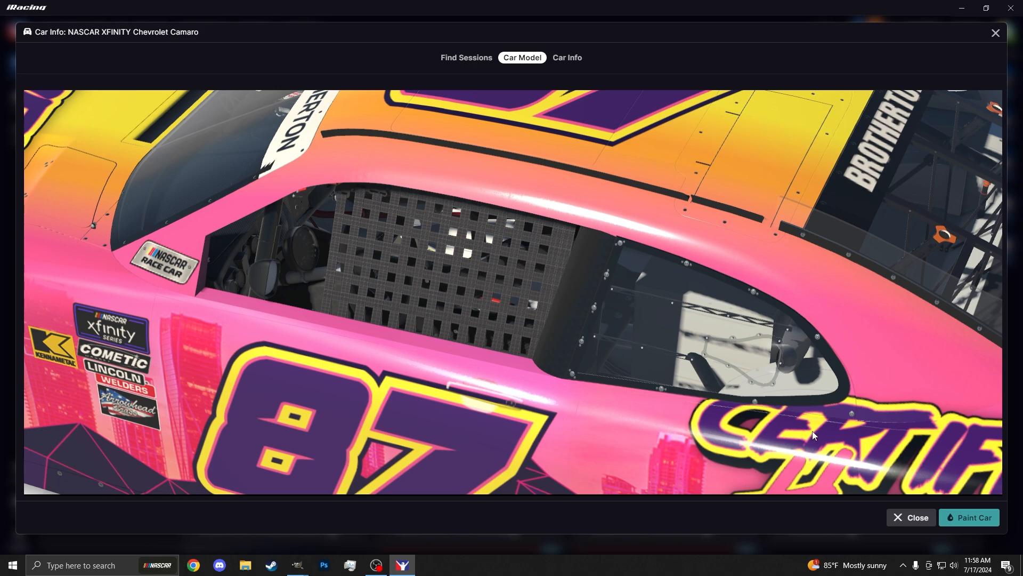
pyautogui.moveTo(813, 435); pyautogui.dragTo(314, 319)
pyautogui.moveTo(420, 325); pyautogui.dragTo(413, 320)
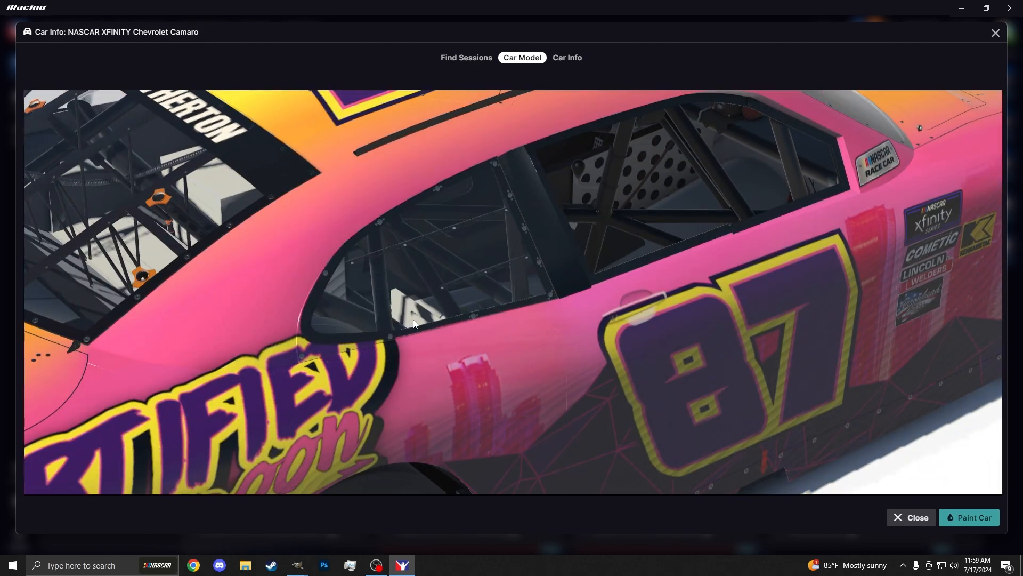
# - Inspect the logo and overall livery on the Camaro's right side, and switch back to GIMP
pyautogui.moveTo(333, 348); pyautogui.dragTo(205, 375)
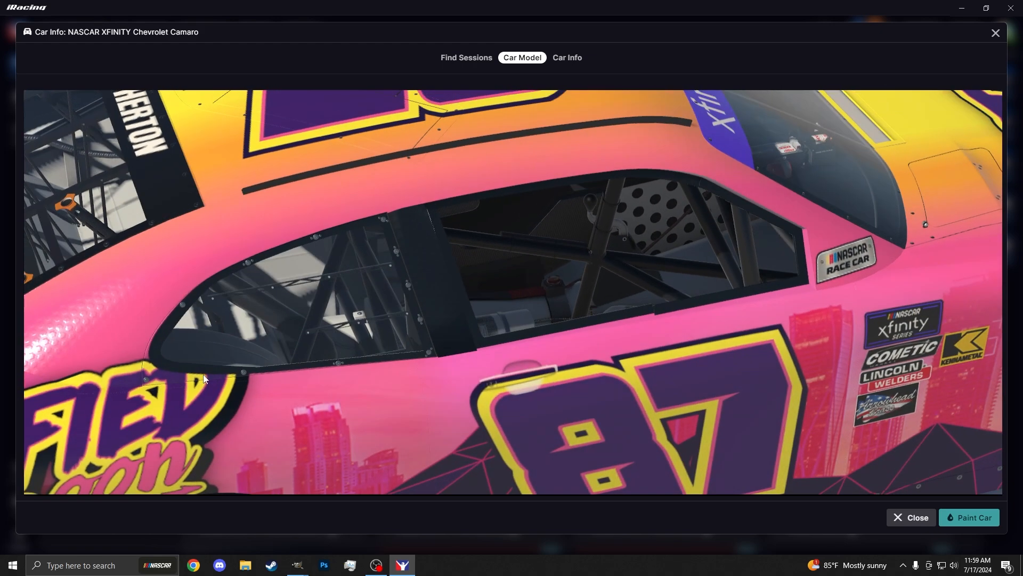
pyautogui.scroll(-4, 206, 376)
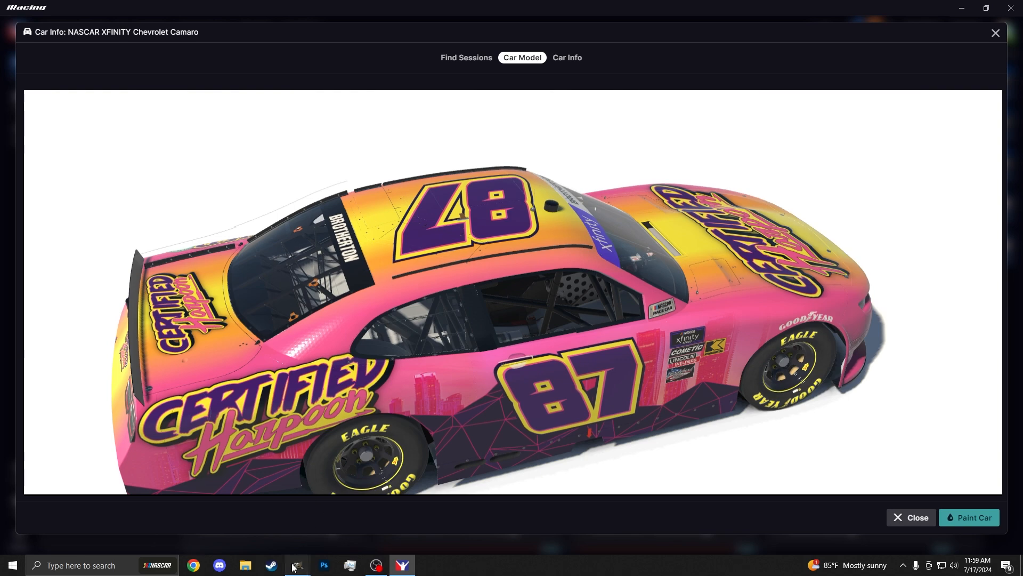
pyautogui.moveTo(297, 565)
pyautogui.click(339, 531)
pyautogui.click(235, 132)
pyautogui.click(292, 535)
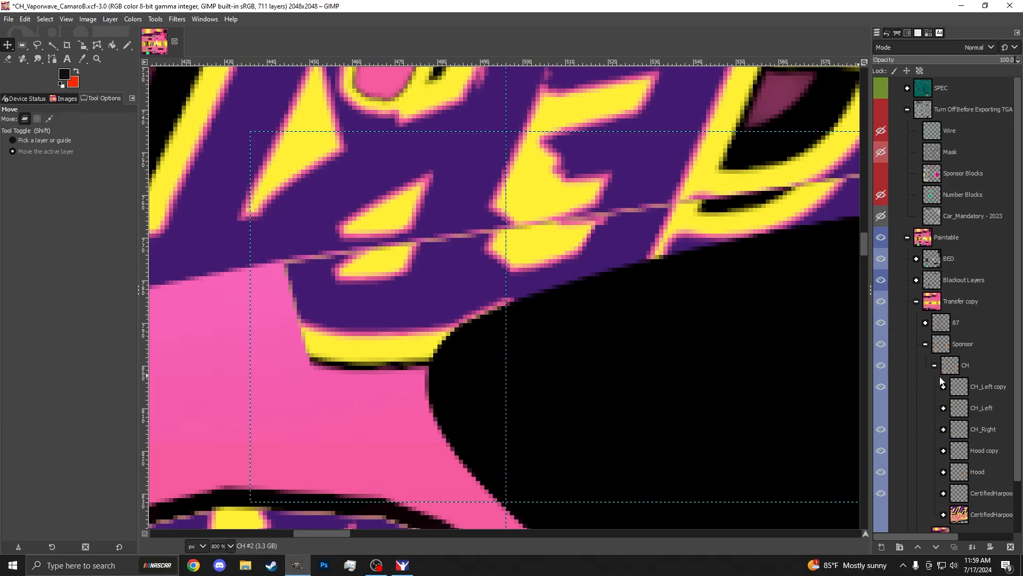
# - Show the original CH_Left group instead of CH_Left copy, and export the livery for a comparison in iRacing
pyautogui.scroll(-2, 941, 380)
pyautogui.moveTo(882, 329); pyautogui.dragTo(882, 351)
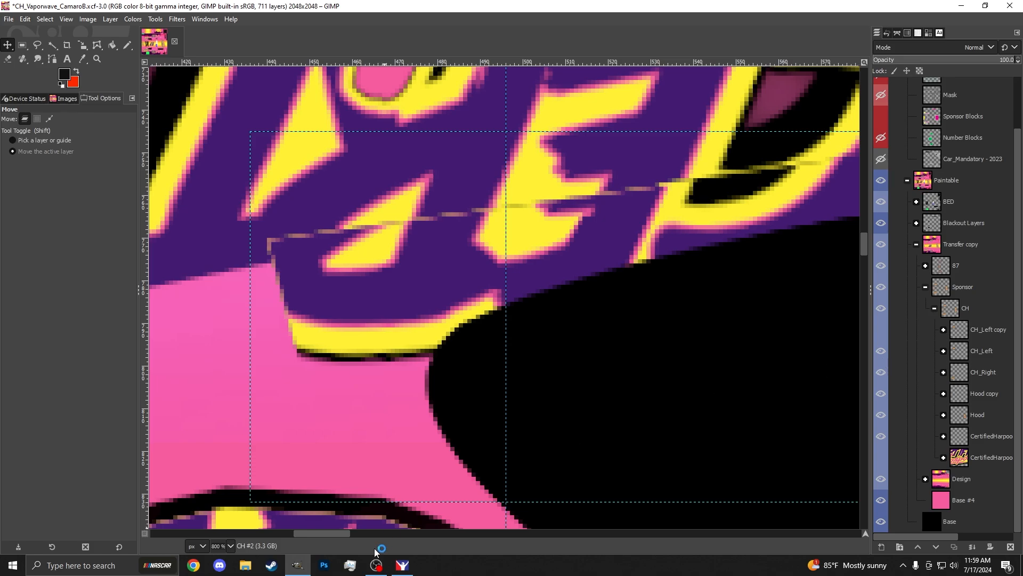
pyautogui.click(402, 565)
pyautogui.scroll(5, 656, 382)
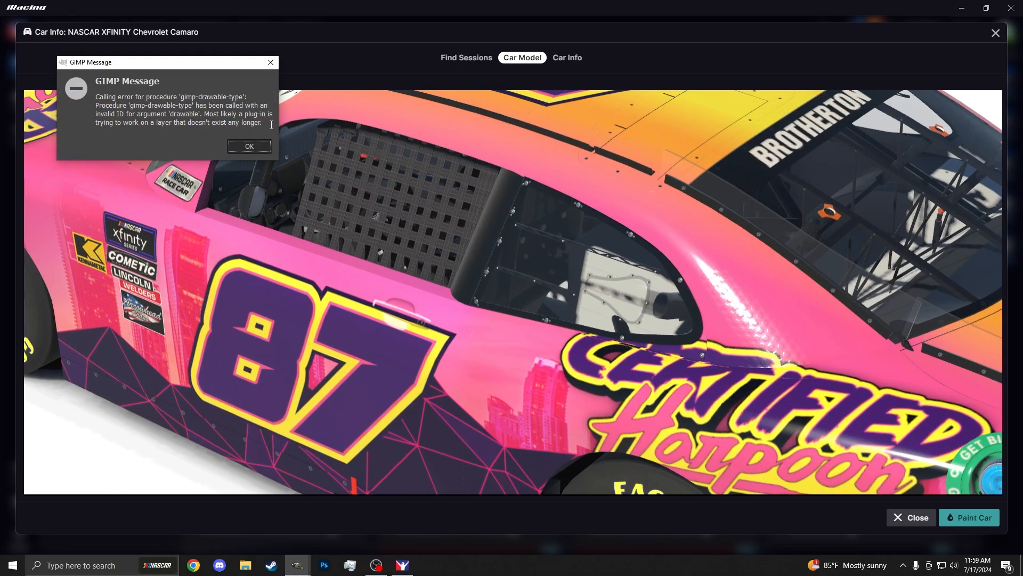
pyautogui.click(249, 146)
pyautogui.click(305, 564)
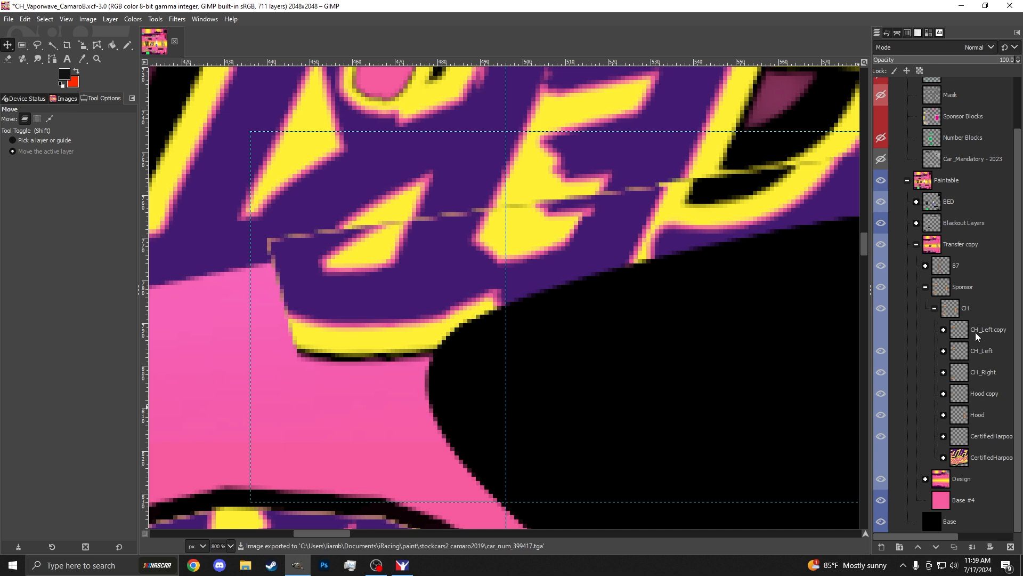
# - Show CH_Left copy instead of CH_Left, re-export the livery, and review the Camaro's left side in iRacing
pyautogui.click(881, 330)
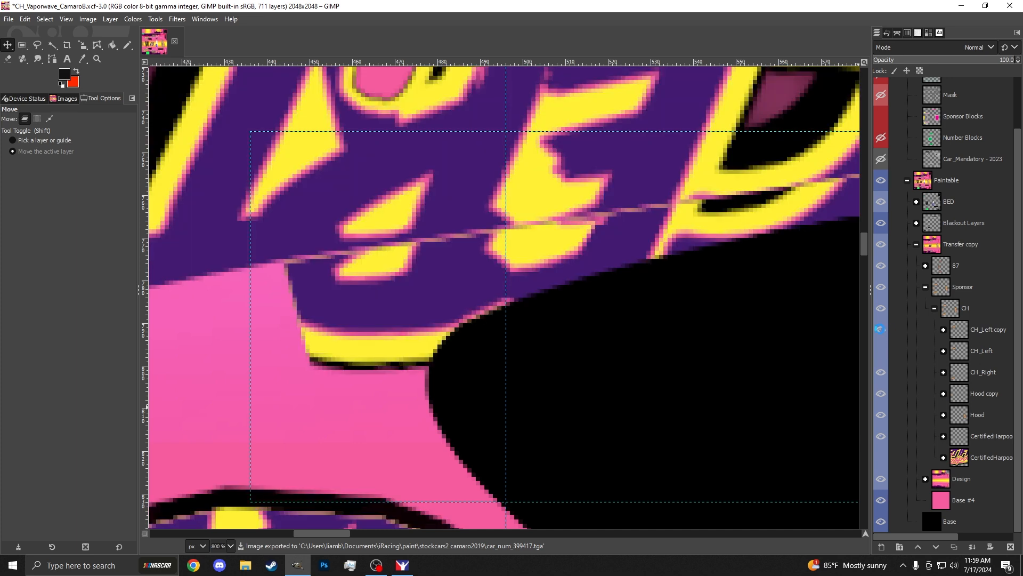
pyautogui.hotkey('ctrl', 'e')
pyautogui.click(403, 565)
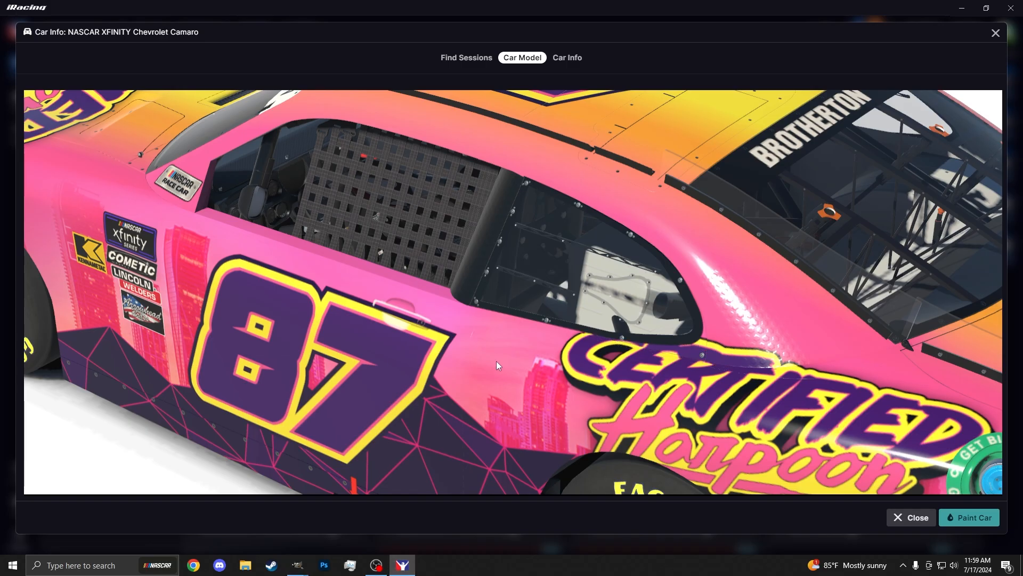
pyautogui.scroll(-5, 556, 305)
pyautogui.moveTo(556, 305); pyautogui.dragTo(479, 375)
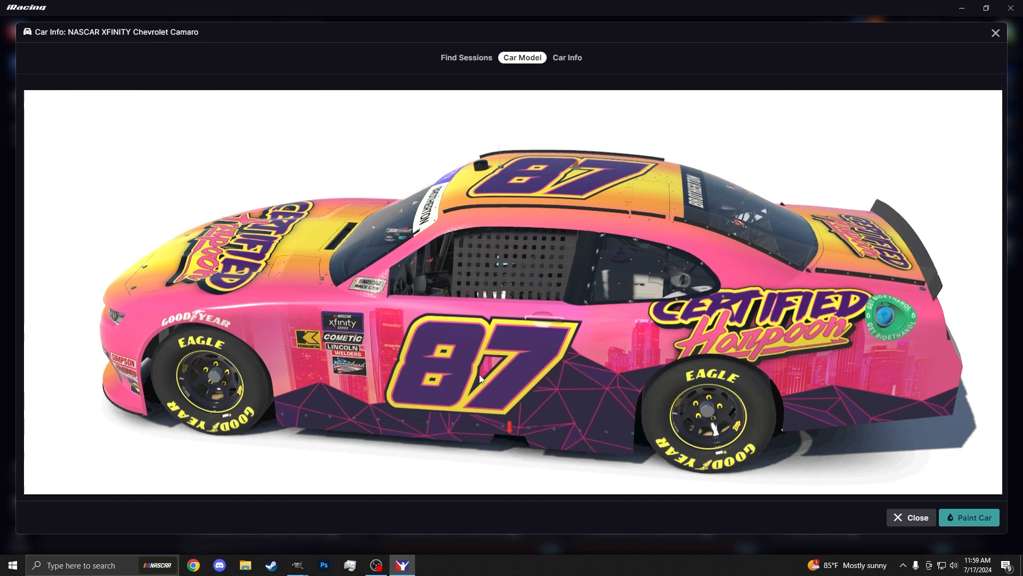
# - Return to GIMP and show the Turn Off Before Exporting TGA group
pyautogui.click(305, 564)
pyautogui.click(355, 517)
pyautogui.click(259, 158)
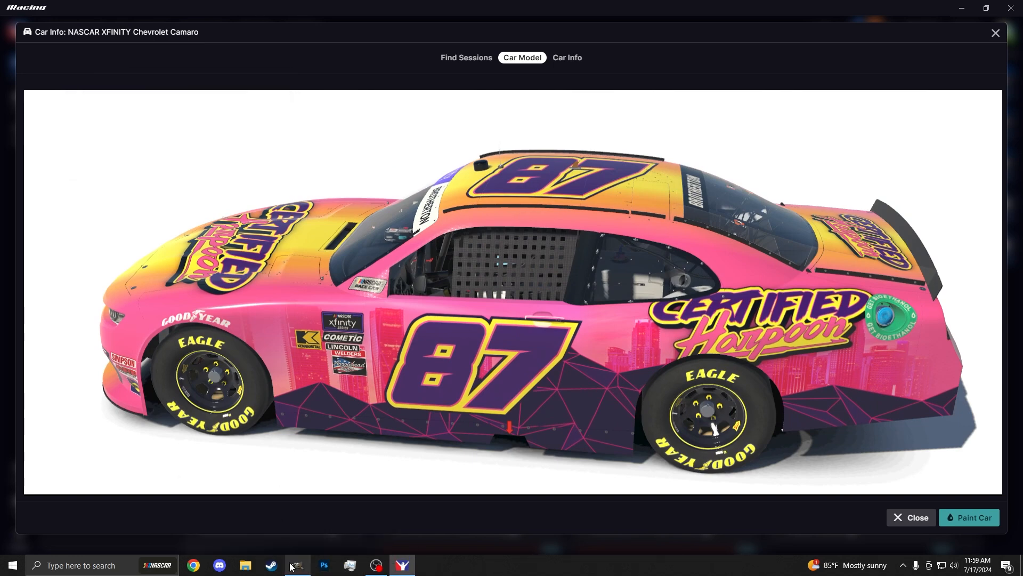
pyautogui.click(297, 565)
pyautogui.scroll(2, 877, 187)
pyautogui.click(881, 130)
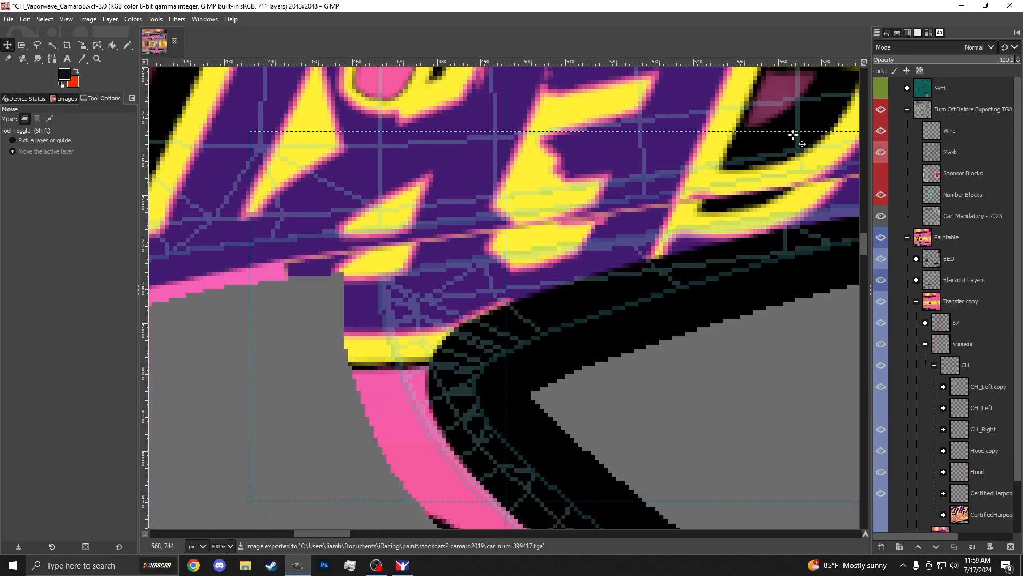
# - Collapse the CH group, expand Design and its Rear group, and select the Mountains copy #1 group over the rear bumper
pyautogui.scroll(-8, 437, 280)
pyautogui.click(934, 365)
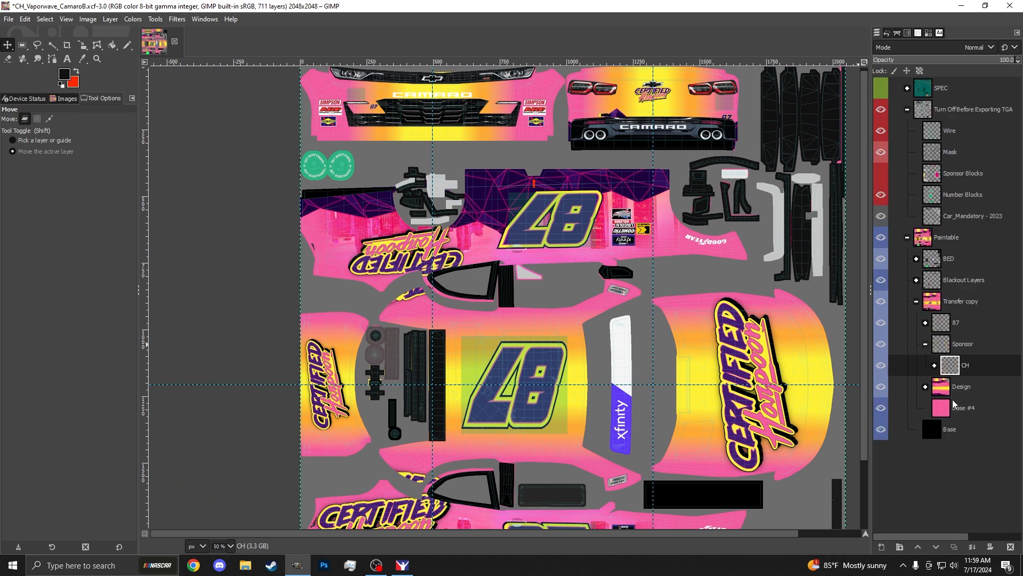
pyautogui.click(955, 390)
pyautogui.click(926, 386)
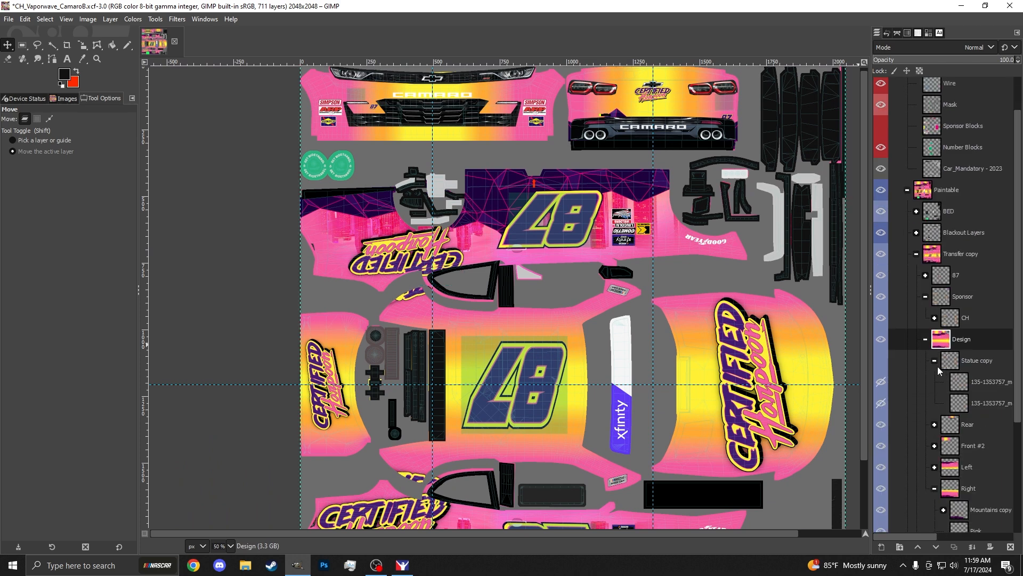
pyautogui.scroll(-2, 959, 384)
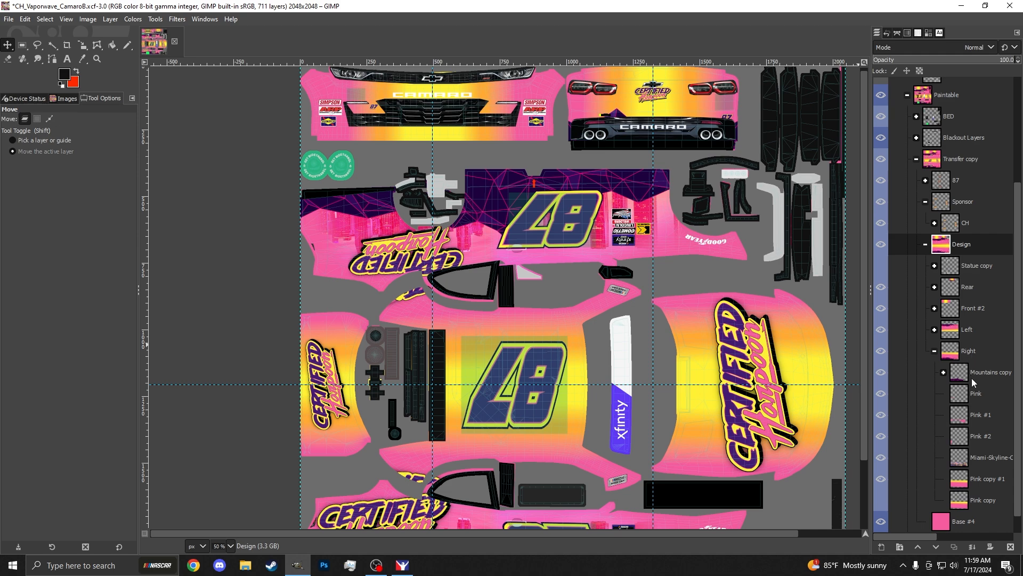
pyautogui.click(936, 286)
pyautogui.click(975, 306)
pyautogui.press('2')
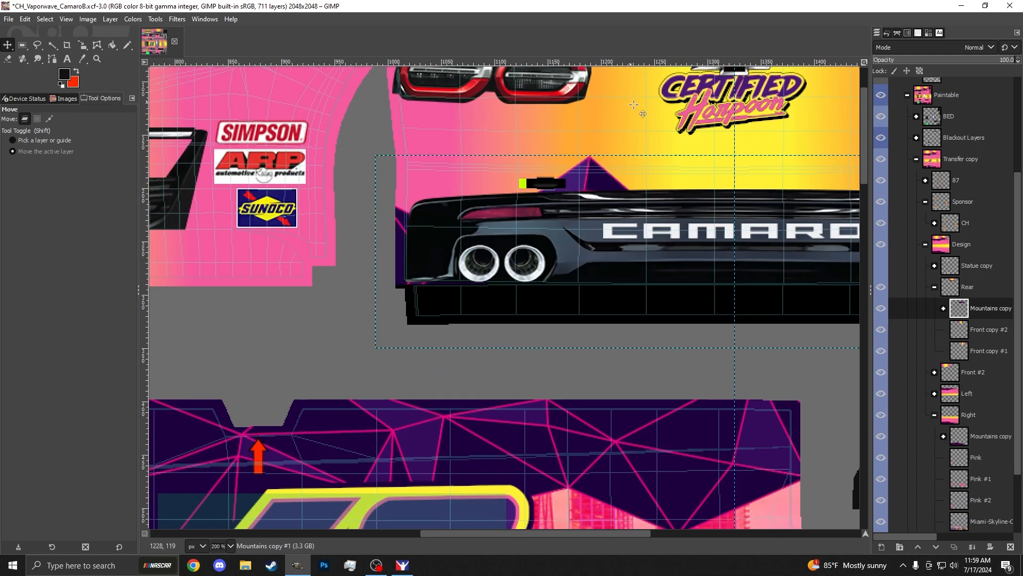
# - Hide the rear mountains and the Turn Off Before Exporting TGA group, and export the livery for a check in iRacing
pyautogui.click(884, 312)
pyautogui.click(883, 311)
pyautogui.click(883, 311)
pyautogui.scroll(3, 911, 104)
pyautogui.click(880, 110)
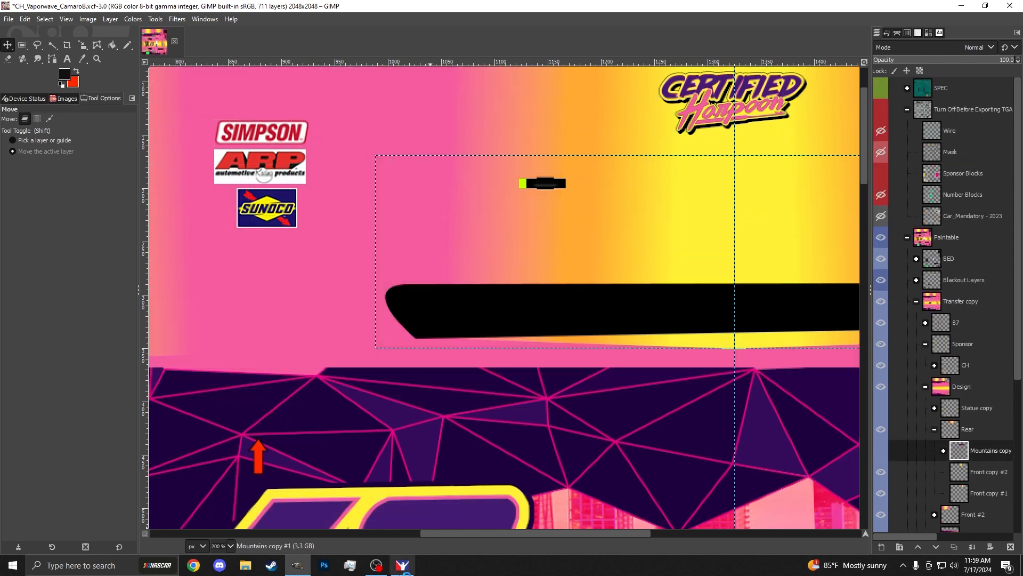
pyautogui.click(402, 565)
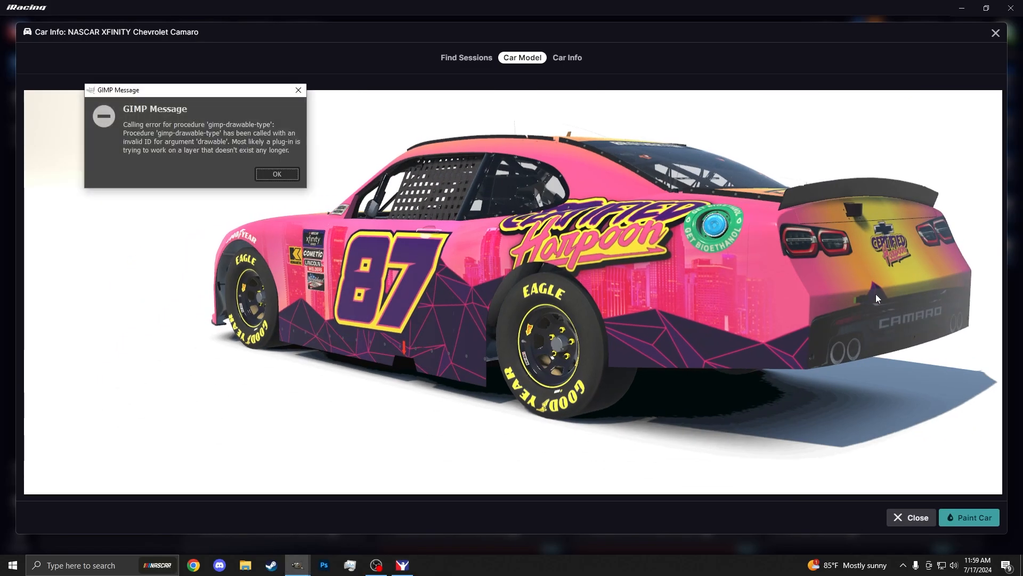
pyautogui.click(856, 302)
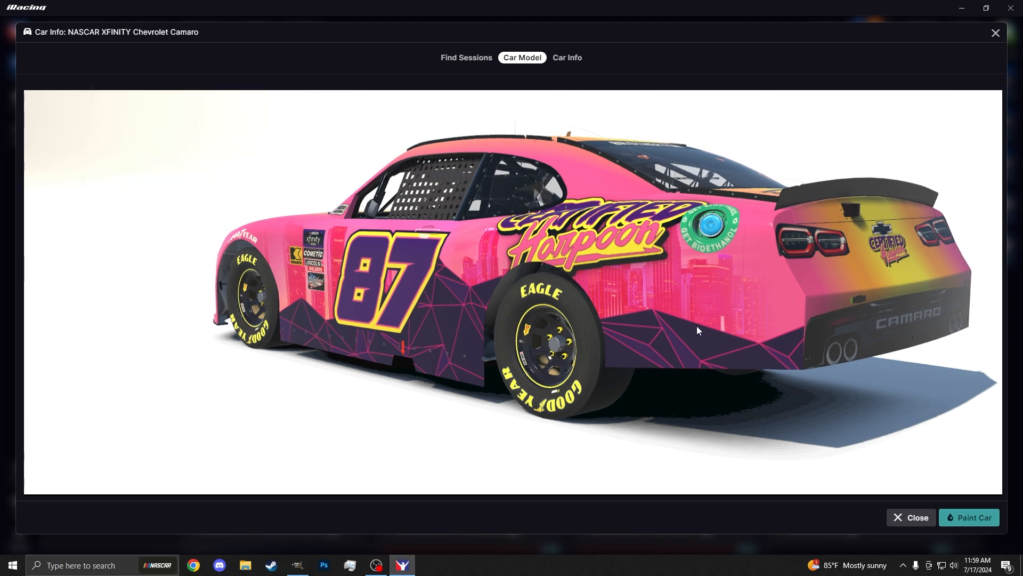
pyautogui.scroll(5, 882, 299)
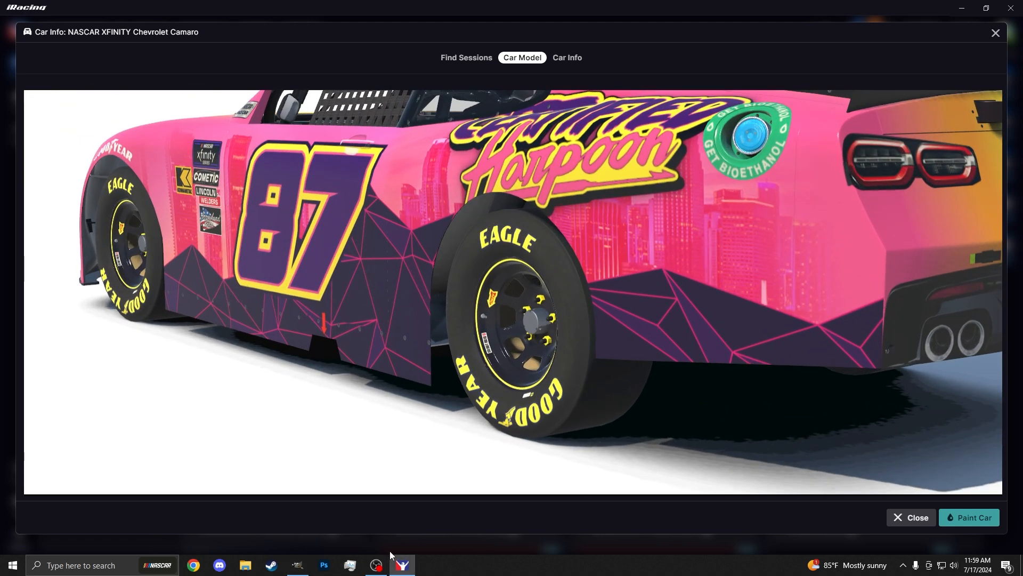
# - Show the rear Mountains copy #1 group again, re-export the livery, and compare the Camaro's rear bumper in iRacing
pyautogui.click(298, 565)
pyautogui.click(879, 450)
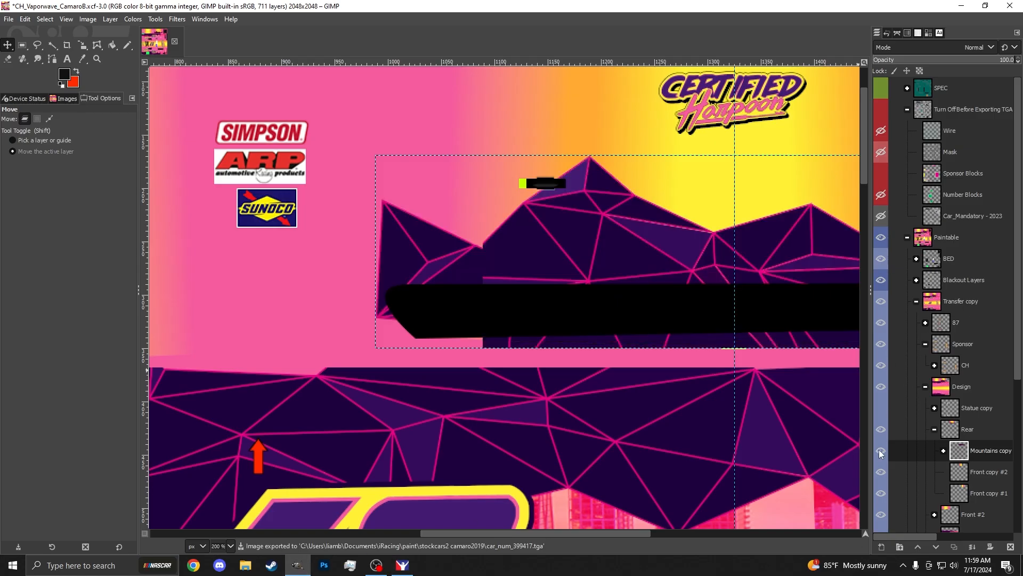
pyautogui.click(426, 564)
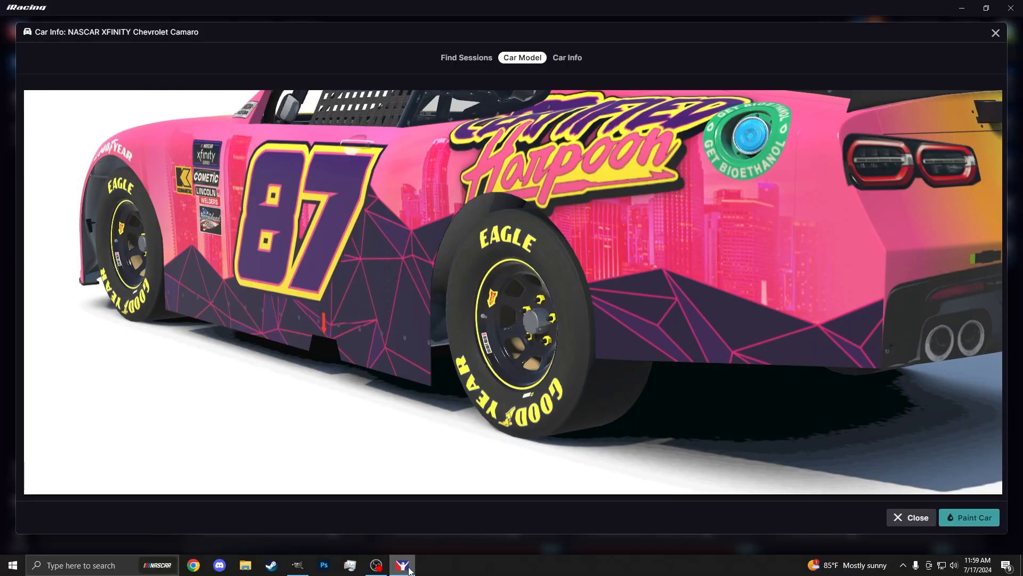
pyautogui.moveTo(834, 309); pyautogui.dragTo(816, 301)
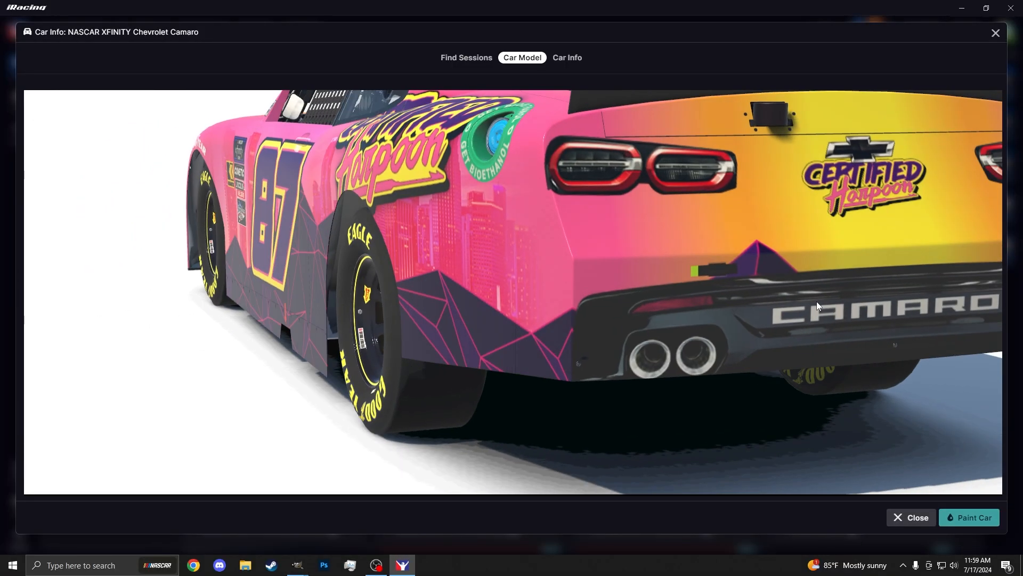
pyautogui.click(298, 563)
pyautogui.click(337, 543)
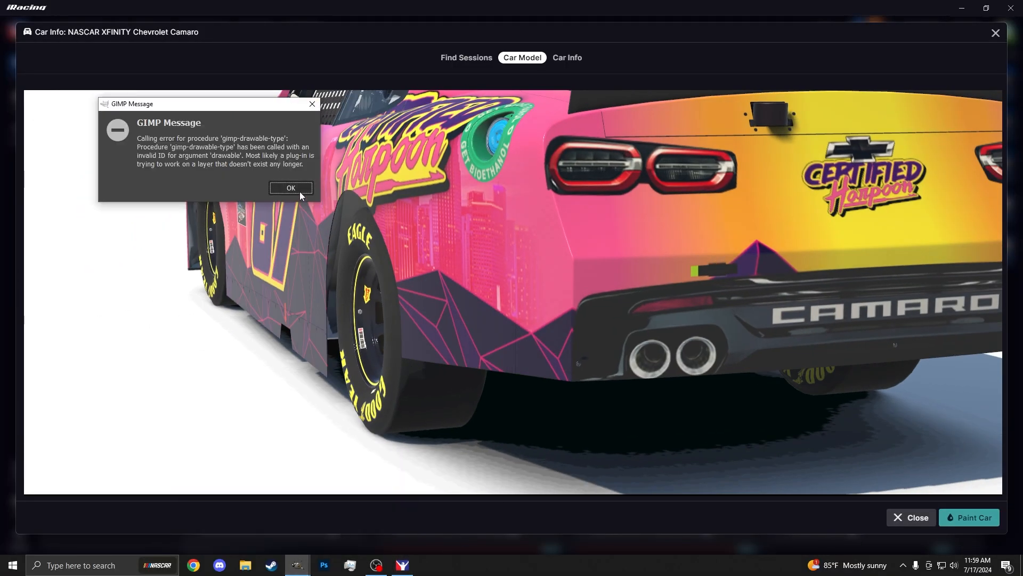
pyautogui.press('Return')
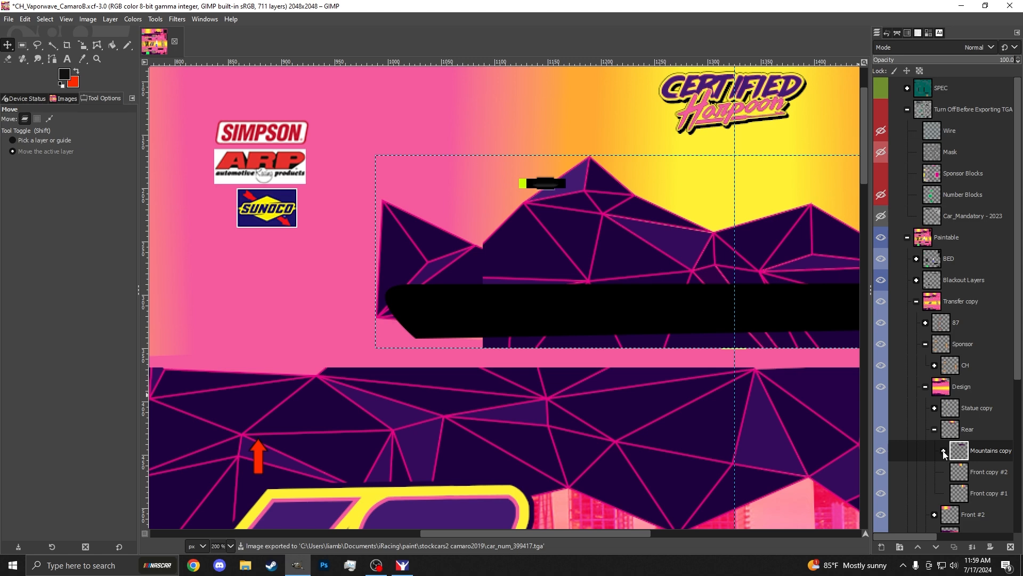
# - Hide only the central Mountains copy #4 group inside the rear mountains, and export the livery to check the bumper in iRacing
pyautogui.click(943, 451)
pyautogui.click(982, 474)
pyautogui.scroll(-2, 354, 346)
pyautogui.scroll(1, 616, 328)
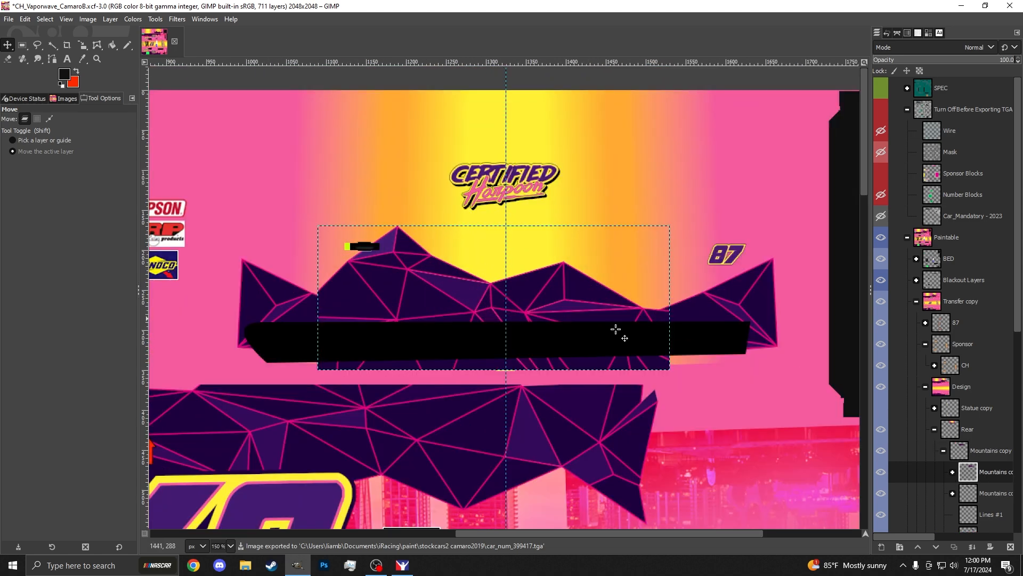
pyautogui.click(881, 472)
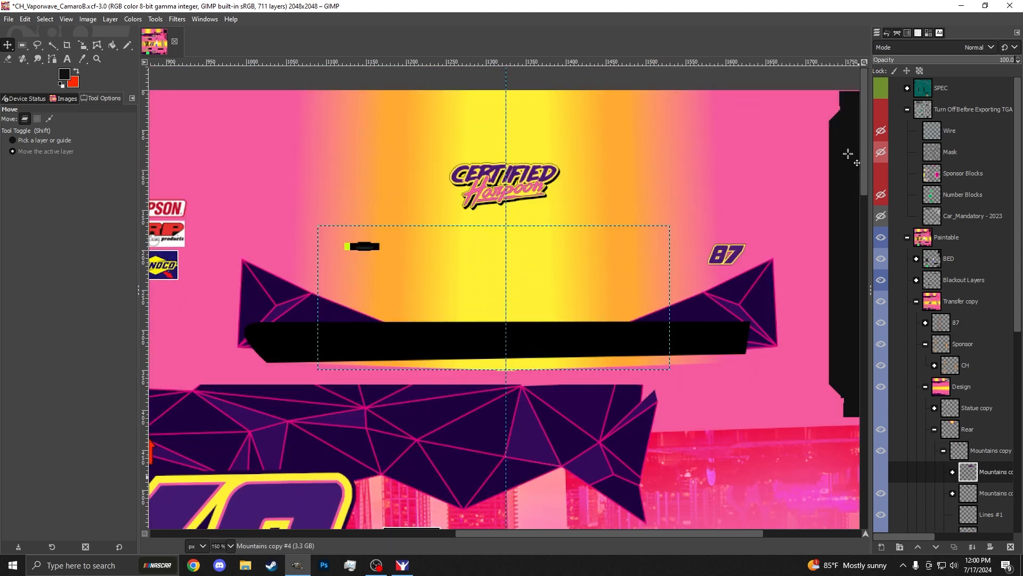
pyautogui.click(409, 570)
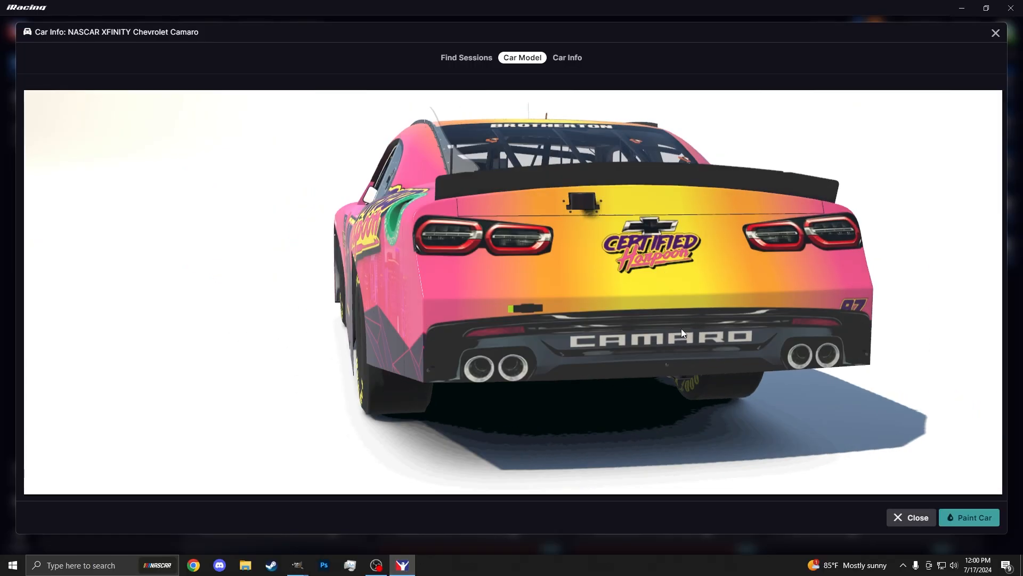
pyautogui.moveTo(681, 328)
pyautogui.mouseDown()
pyautogui.moveTo(657, 322)
pyautogui.moveTo(671, 325)
pyautogui.mouseUp()
# - Return to GIMP and show the Turn Off Before Exporting TGA group over the whole Camaro template
pyautogui.click(292, 568)
pyautogui.click(351, 527)
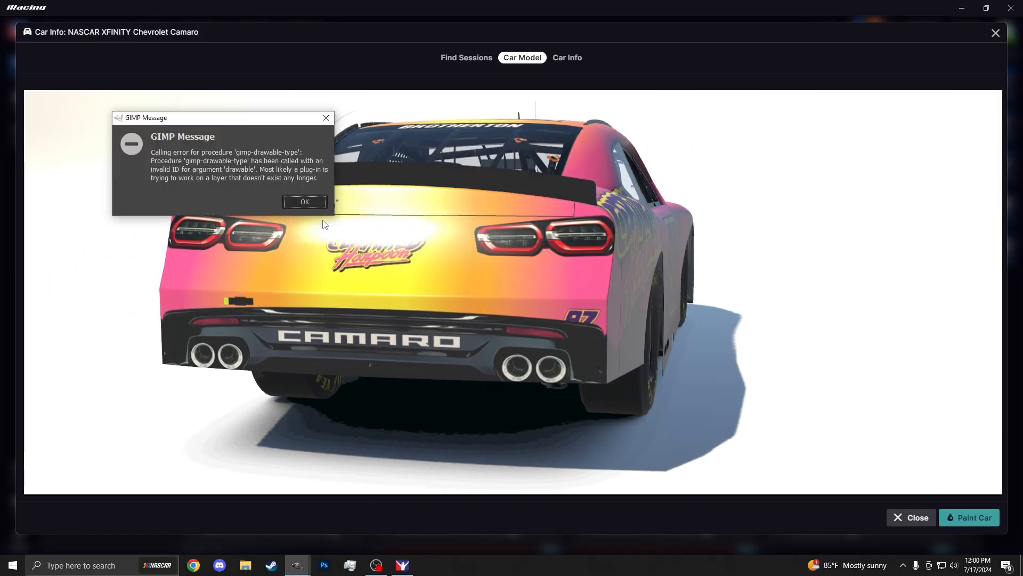
pyautogui.click(305, 204)
pyautogui.click(298, 565)
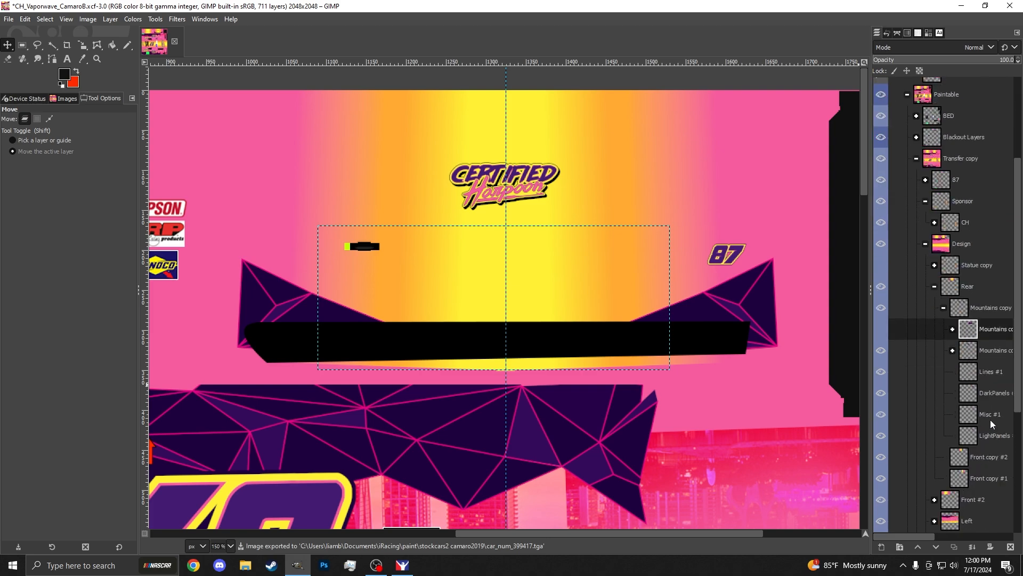
pyautogui.click(880, 112)
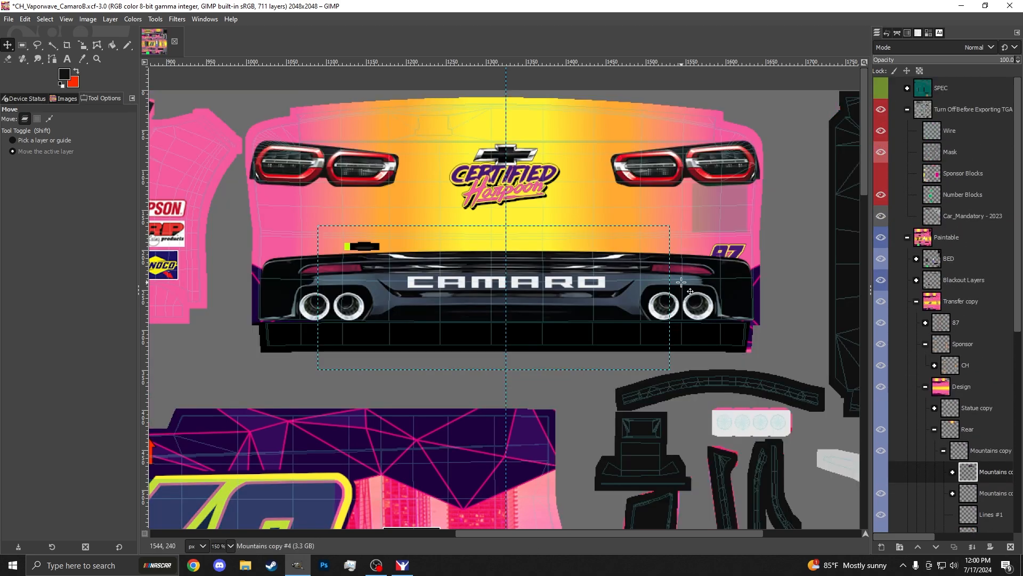
pyautogui.press('-')
pyautogui.press('-')
pyautogui.press('-')
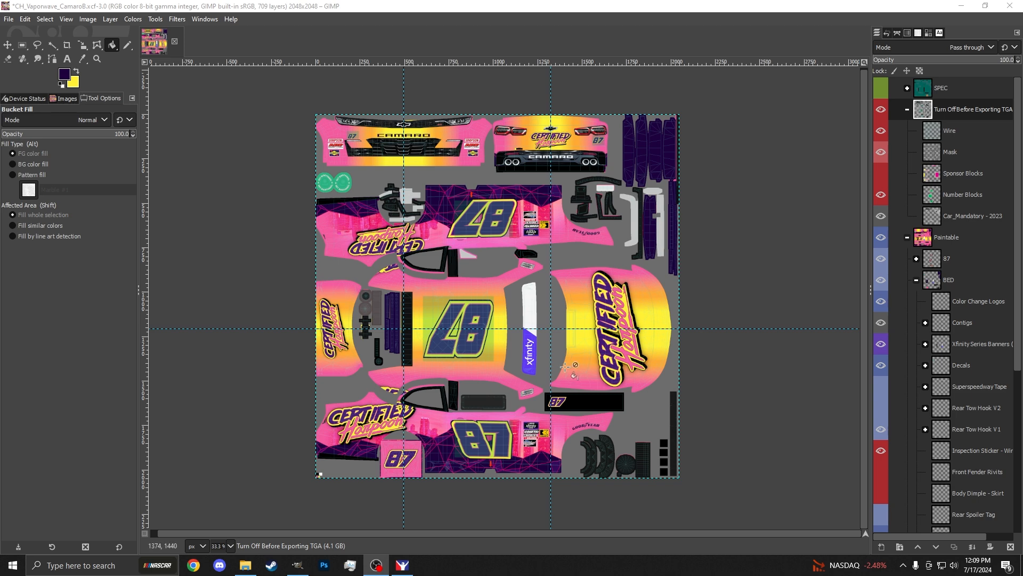
# - Expand the Design group and select the Miami skyline layer inside its Right group, with the Move tool active
pyautogui.scroll(-5, 913, 452)
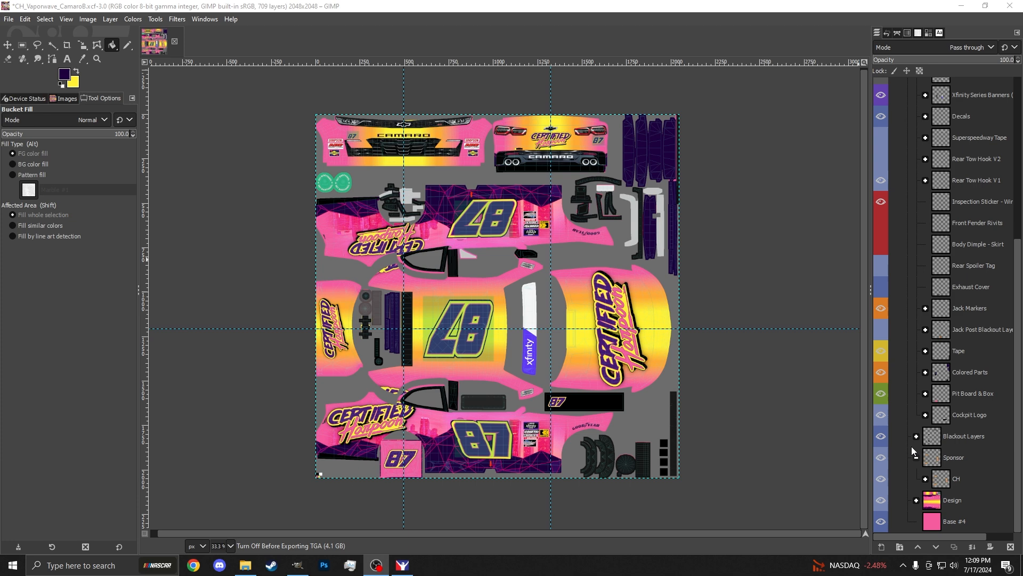
pyautogui.click(917, 500)
pyautogui.click(975, 465)
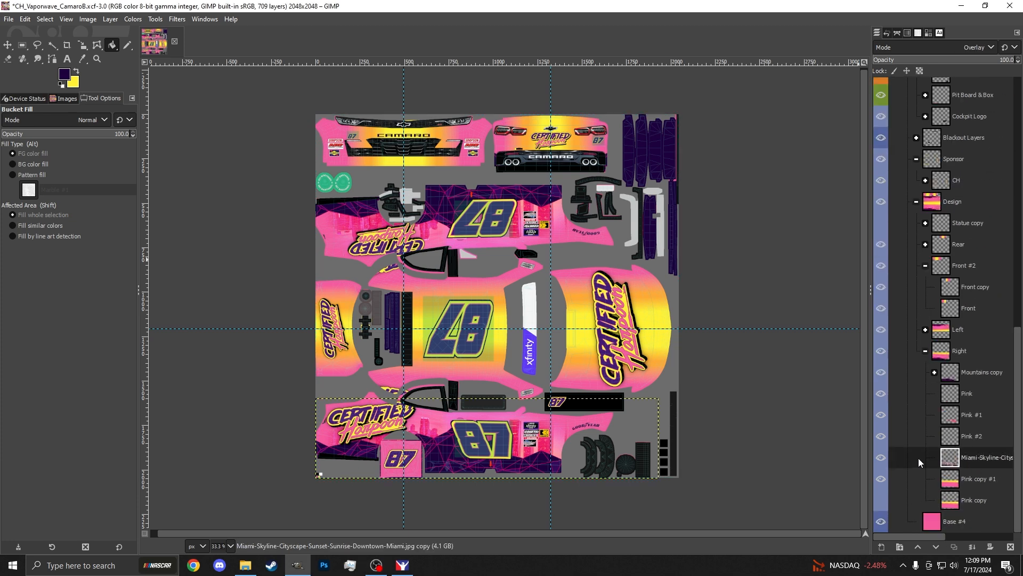
pyautogui.press('m')
pyautogui.press('1')
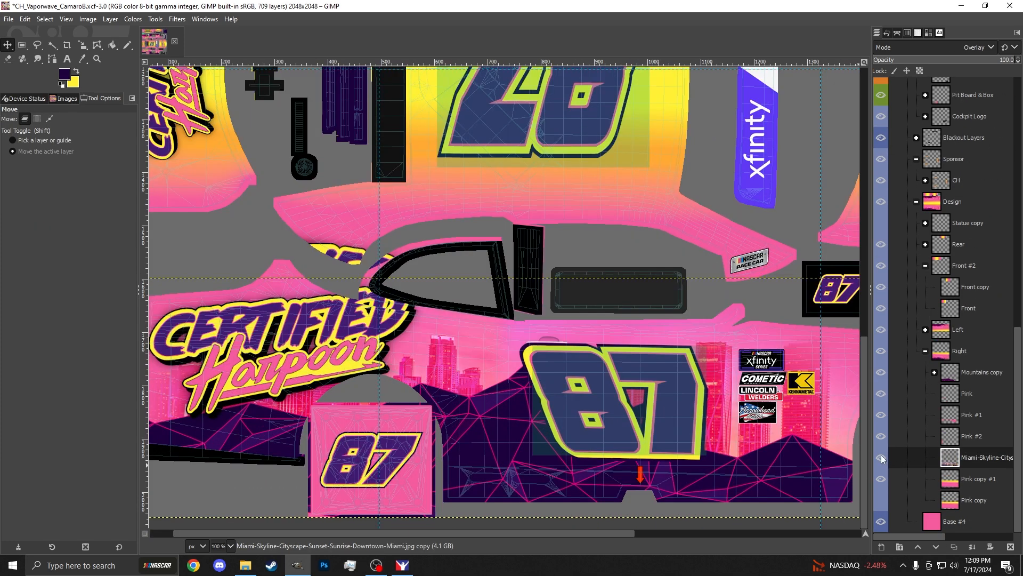
# - Toggle the Pink #2 layer and the Mountains copy group off and on to check what each contributes to the right side
pyautogui.click(956, 444)
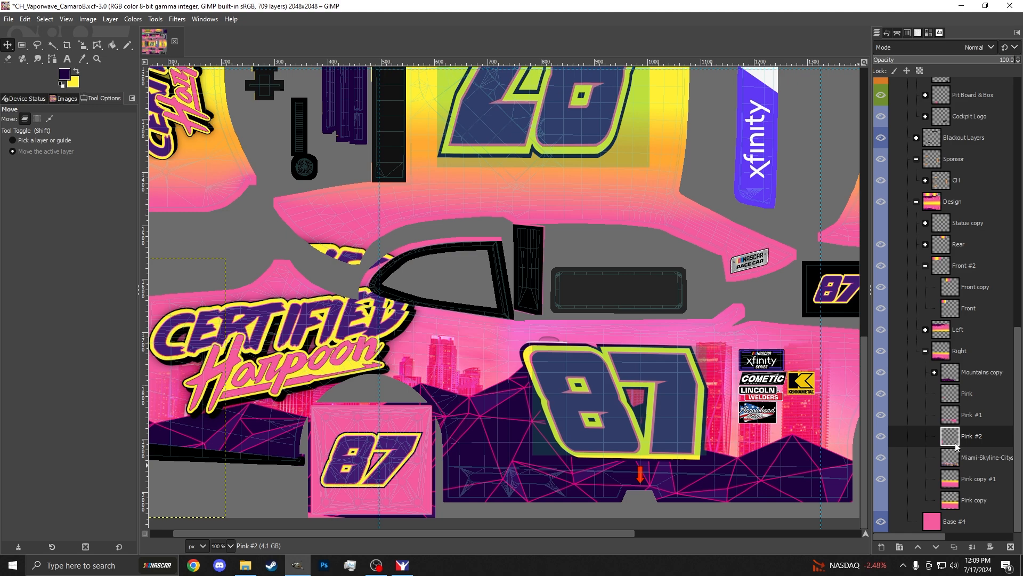
pyautogui.click(882, 437)
pyautogui.click(882, 437)
pyautogui.click(965, 379)
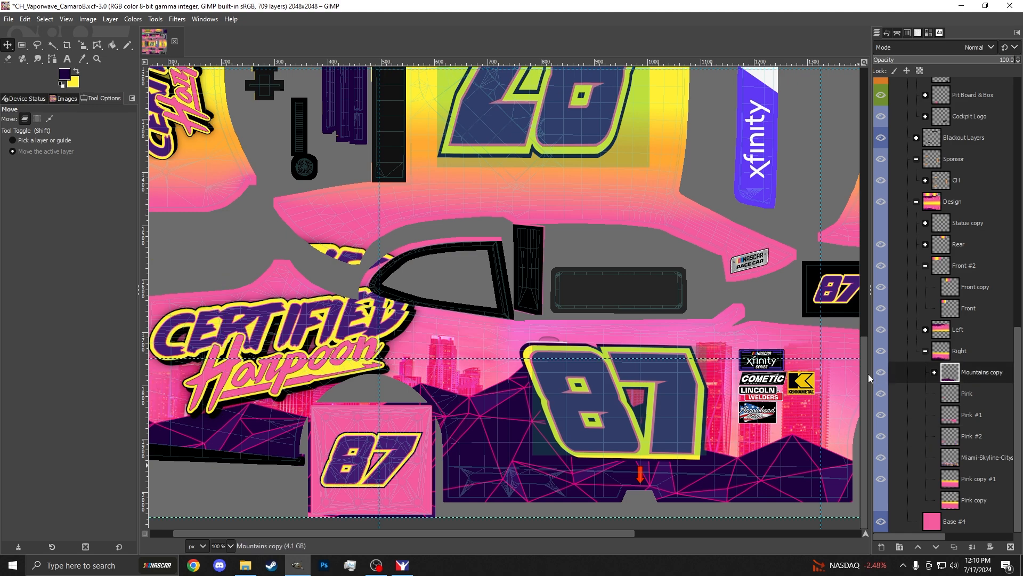
pyautogui.click(881, 372)
pyautogui.click(881, 372)
# - Select the whole Right group and examine how its graphics meet the rear quarter panel, window and roof edges
pyautogui.scroll(-3, 407, 357)
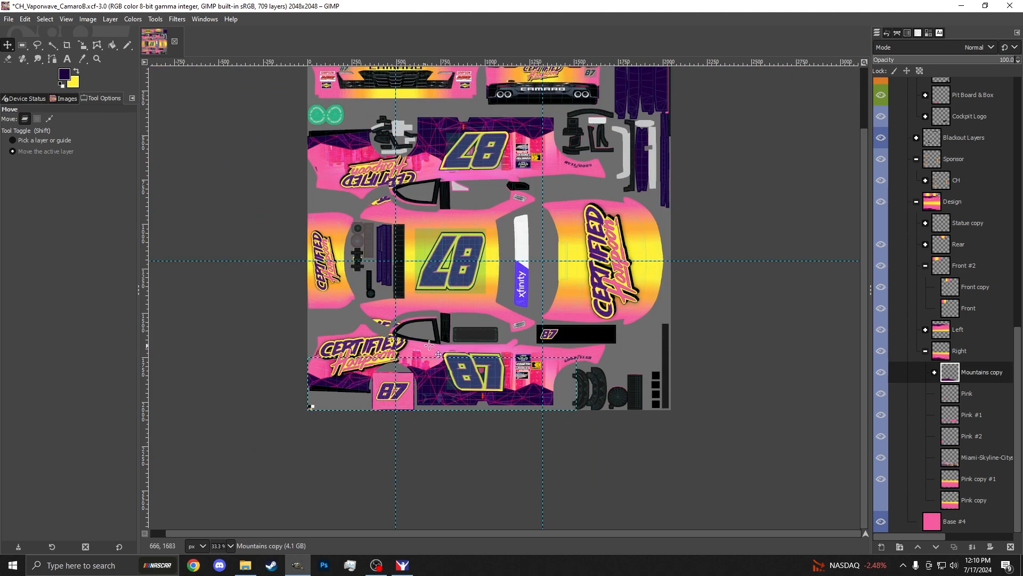
pyautogui.click(956, 357)
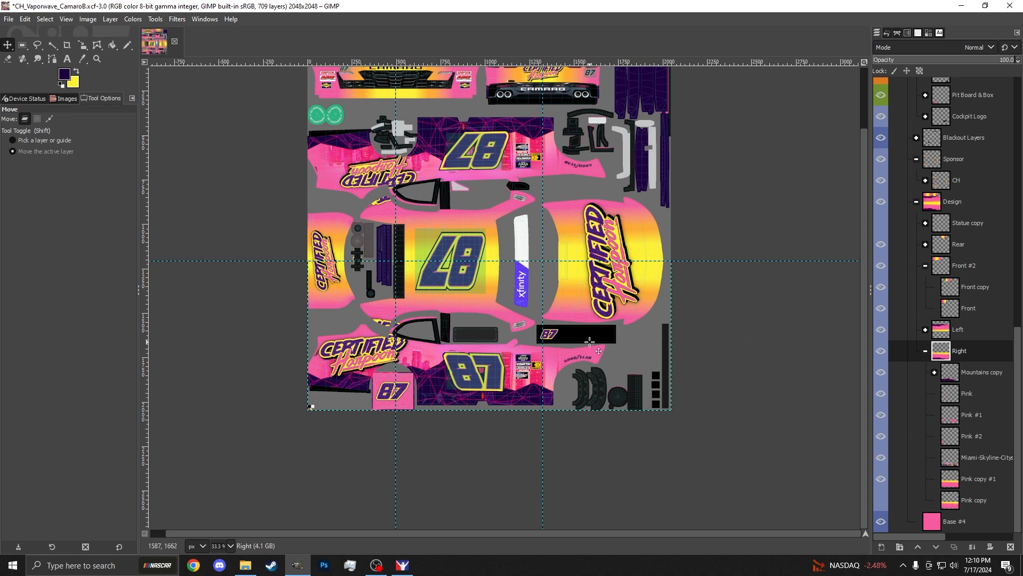
pyautogui.scroll(4, 477, 339)
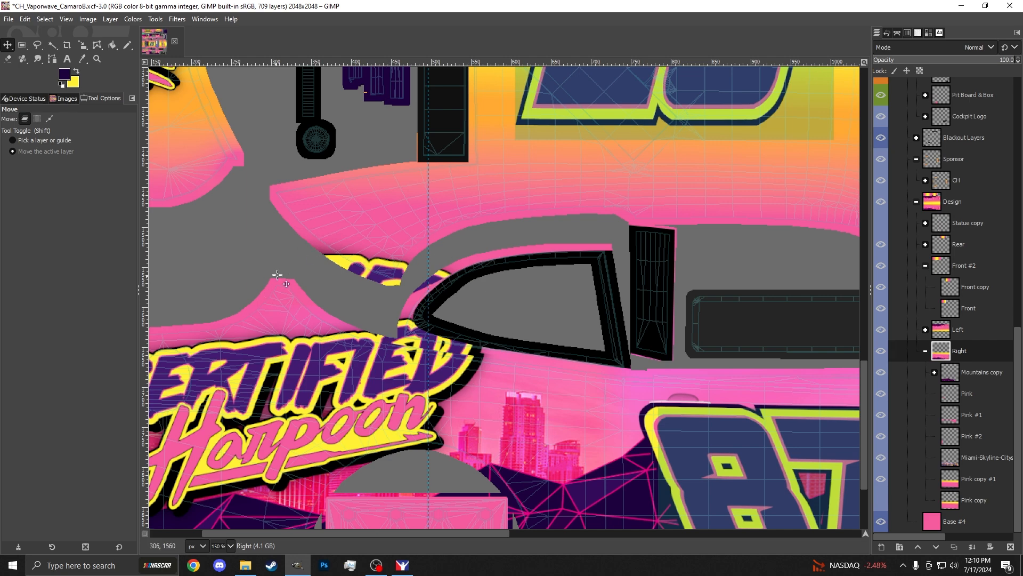
pyautogui.scroll(-4, 480, 272)
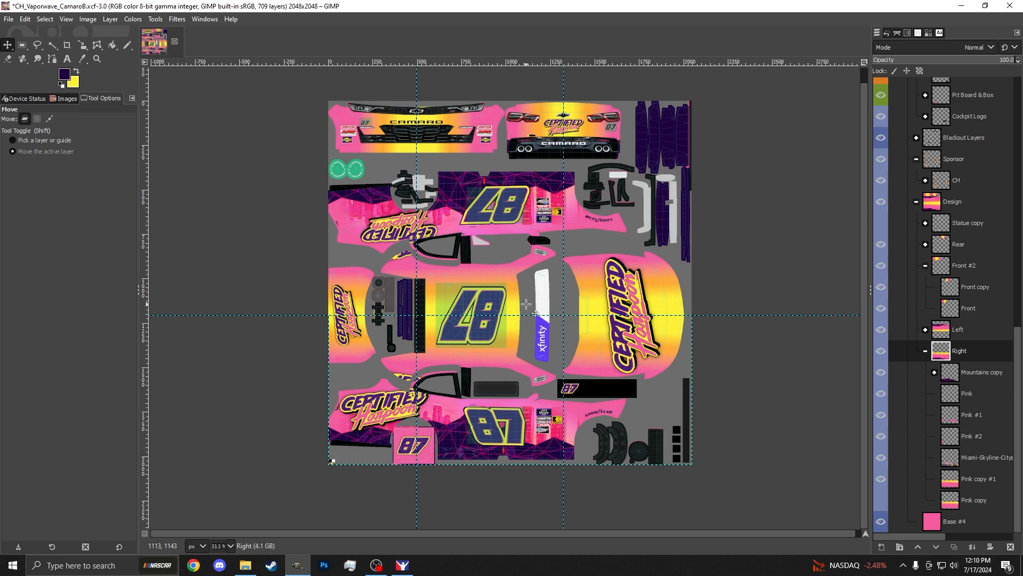
# - Outline the area between the upper front fender and the hood with a freehand selection, then with a rectangular selection
pyautogui.click(41, 47)
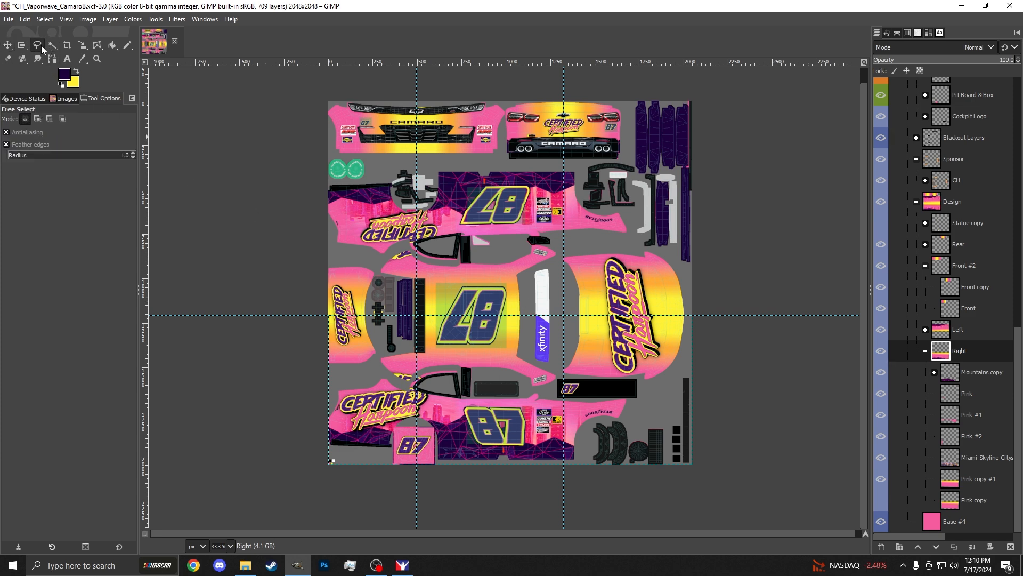
pyautogui.moveTo(637, 225)
pyautogui.mouseDown()
pyautogui.moveTo(522, 245)
pyautogui.moveTo(645, 265)
pyautogui.moveTo(653, 237)
pyautogui.moveTo(638, 225)
pyautogui.mouseUp()
pyautogui.press('Return')
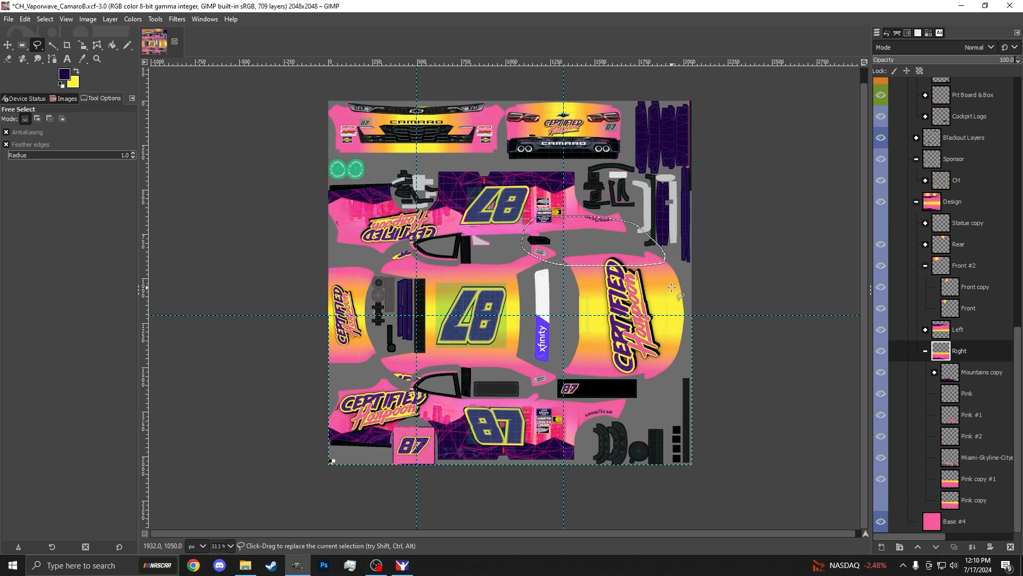
pyautogui.press('r')
pyautogui.moveTo(538, 215); pyautogui.dragTo(680, 264)
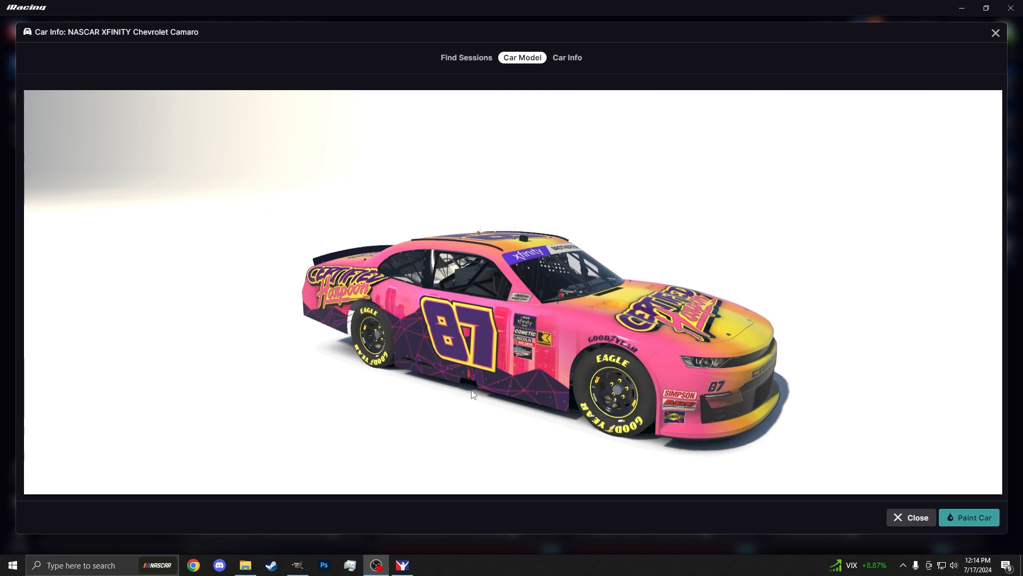
# - Switch to iRacing and rotate the Camaro model to inspect the livery on its front and left side
pyautogui.moveTo(579, 359); pyautogui.dragTo(474, 363)
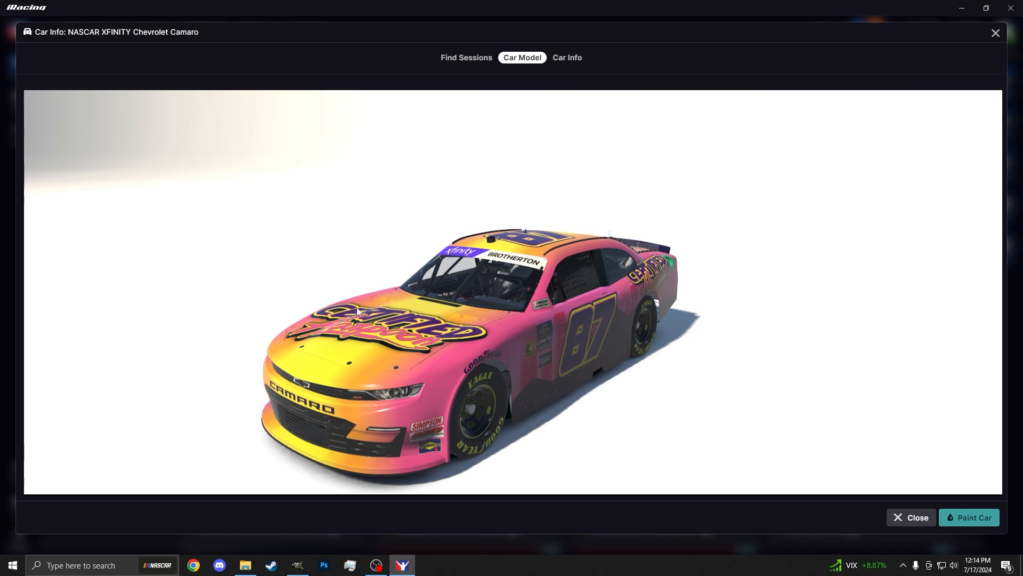